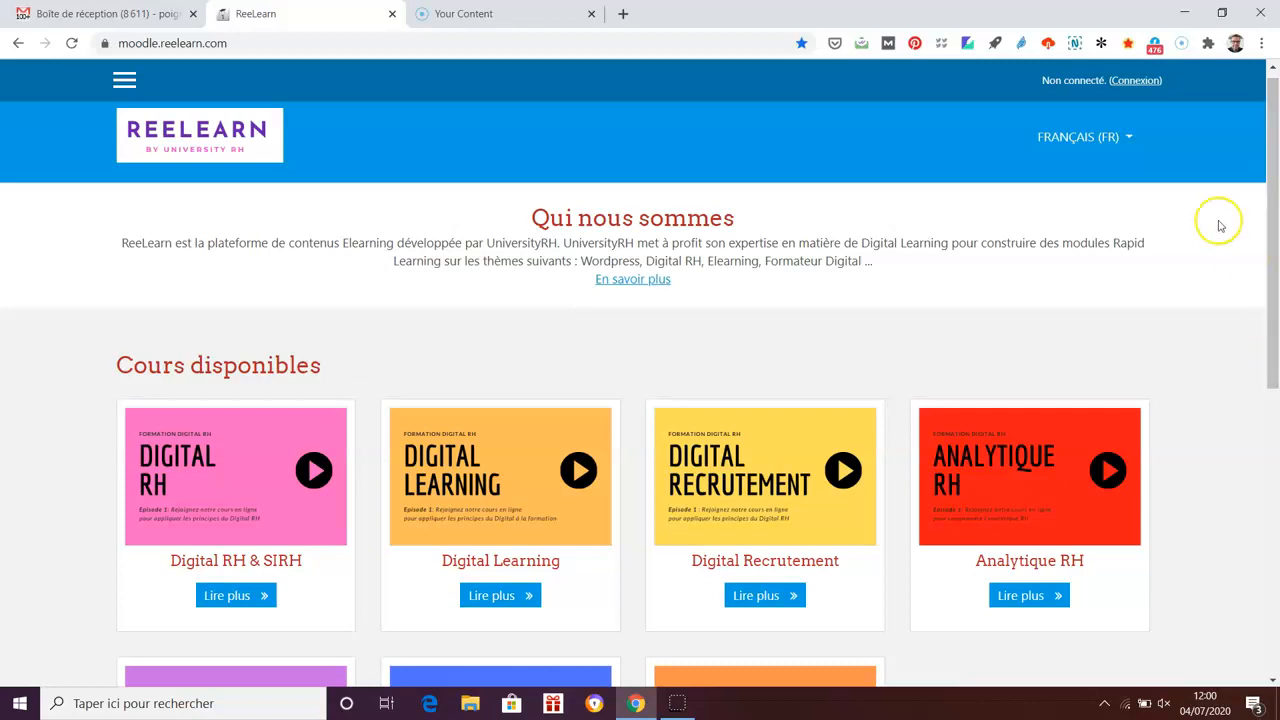
- Log in to the site with the saved credentials and open the Formateur - Moodle course from the site home page
left_click(1138, 82)
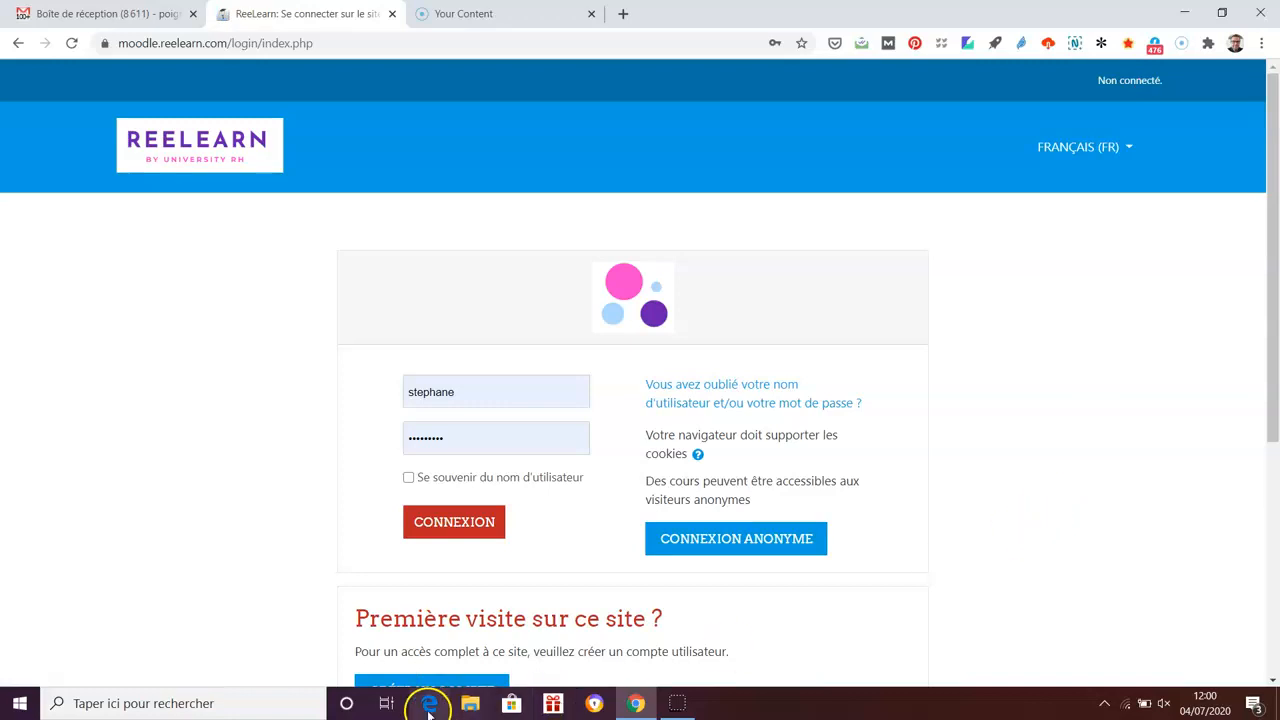
left_click(460, 530)
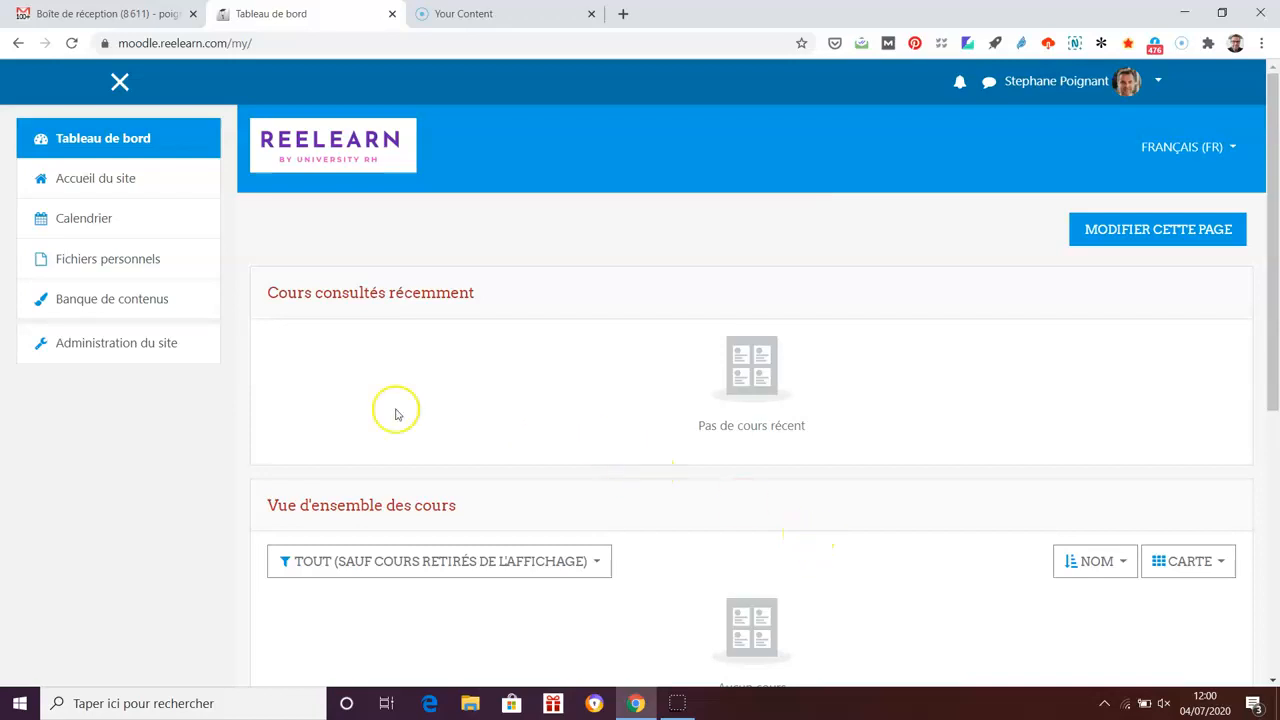
left_click(104, 172)
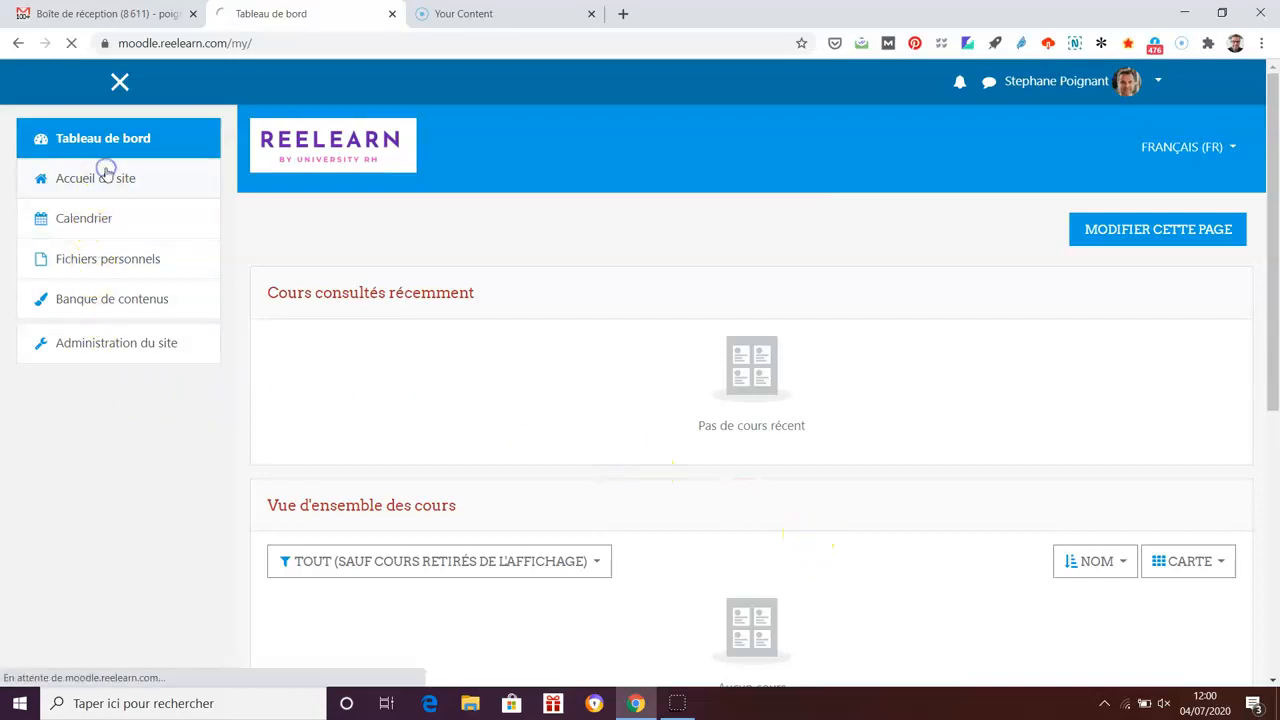
scroll(1240, 509, "down", 2)
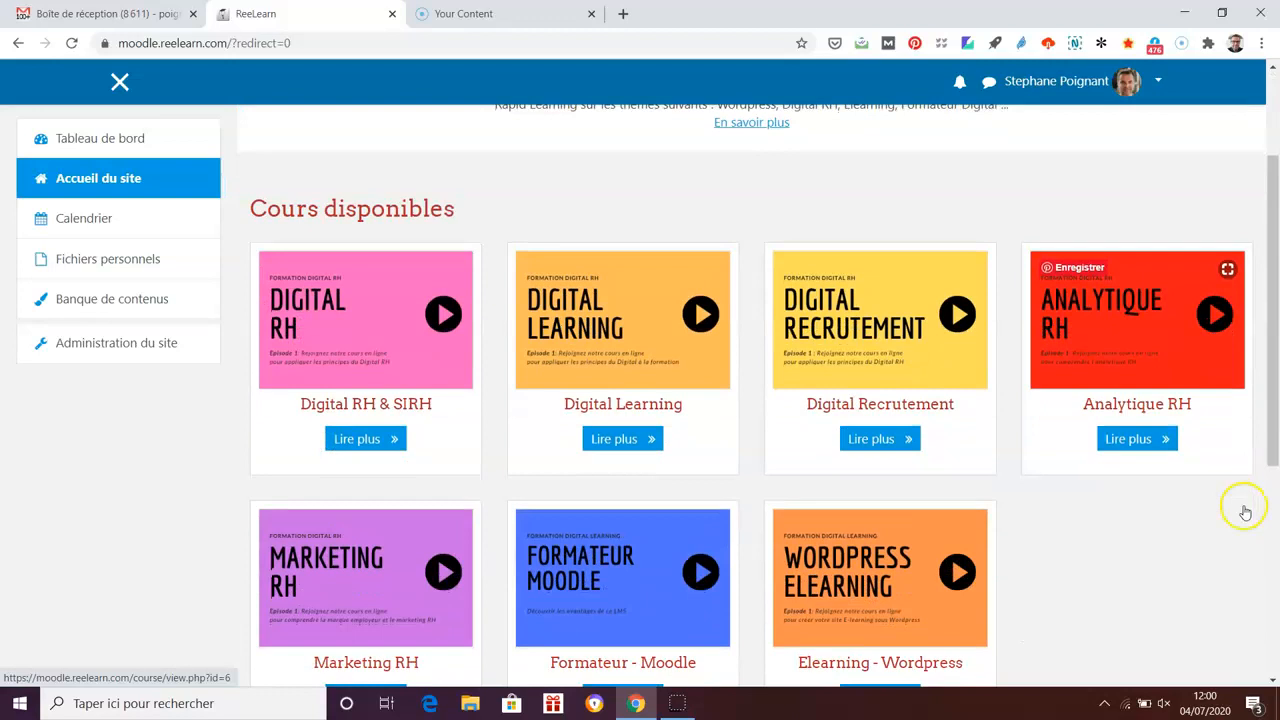
scroll(1246, 511, "up", 3)
scroll(1246, 511, "down", 3)
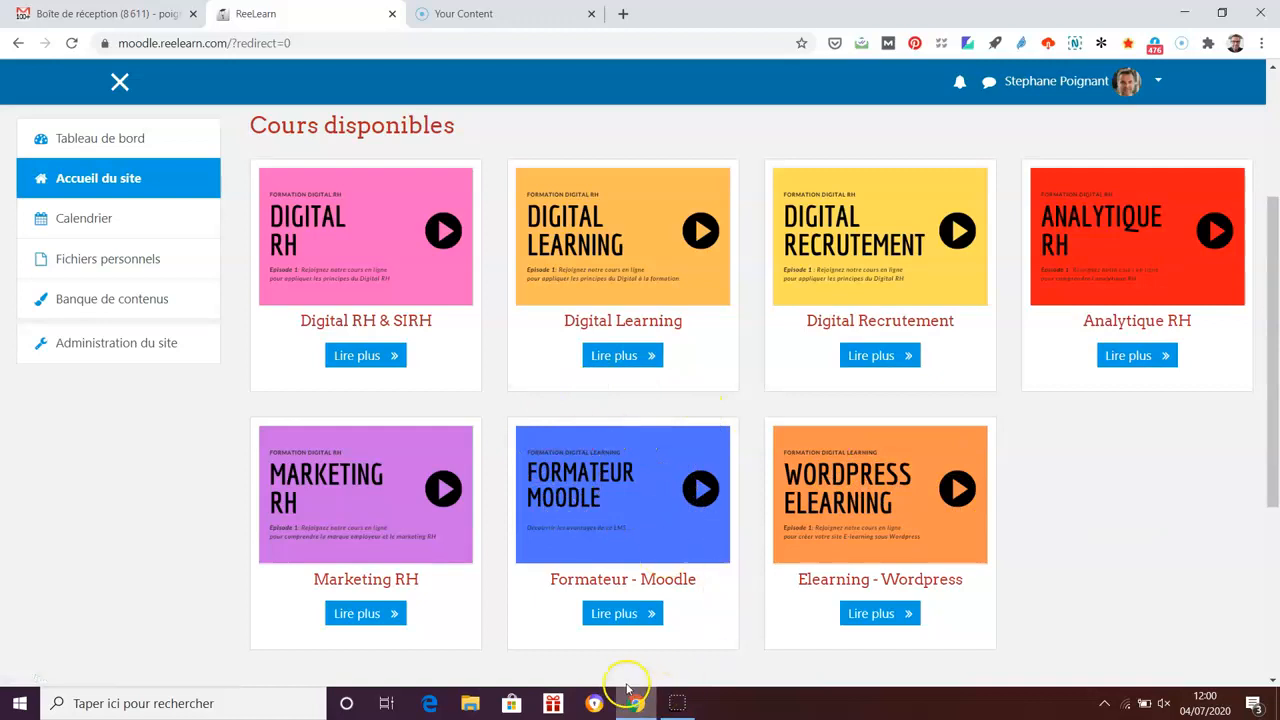
left_click(628, 614)
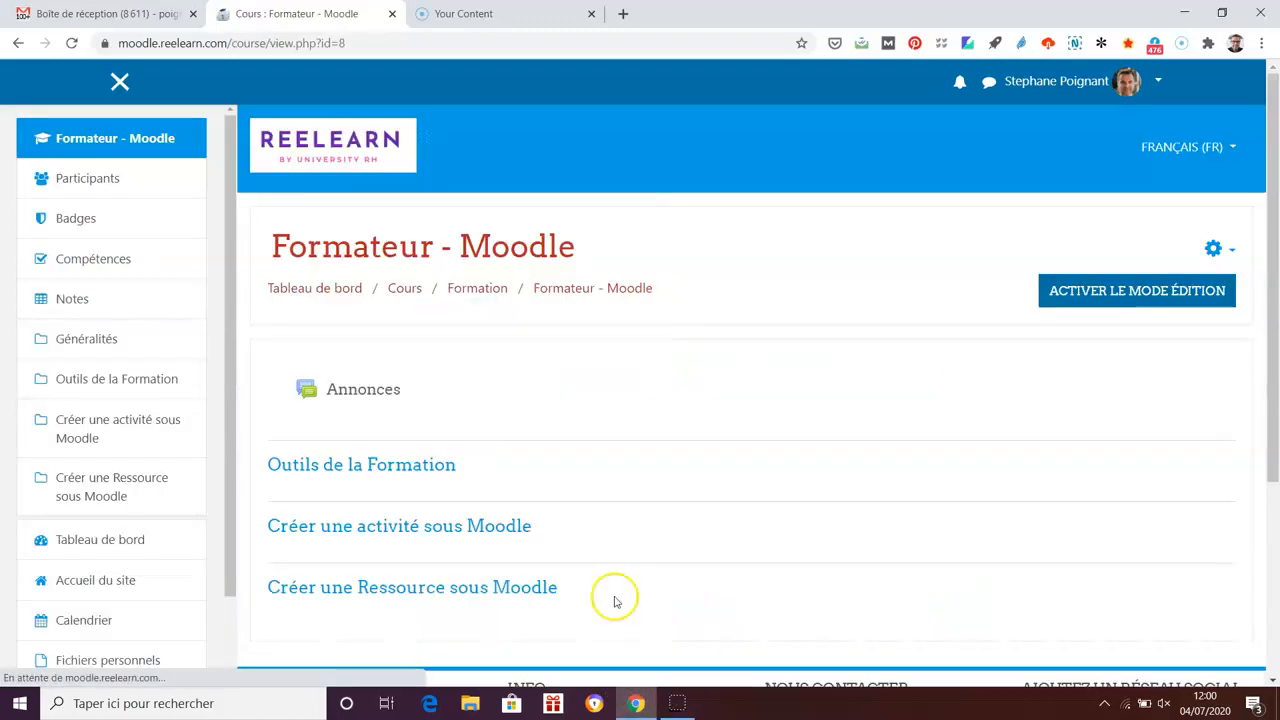
- Turn on the course's edit mode and start adding an activity or resource to the section "Créer une activité sous Moodle"
scroll(1171, 567, "down", 1)
scroll(1171, 569, "up", 1)
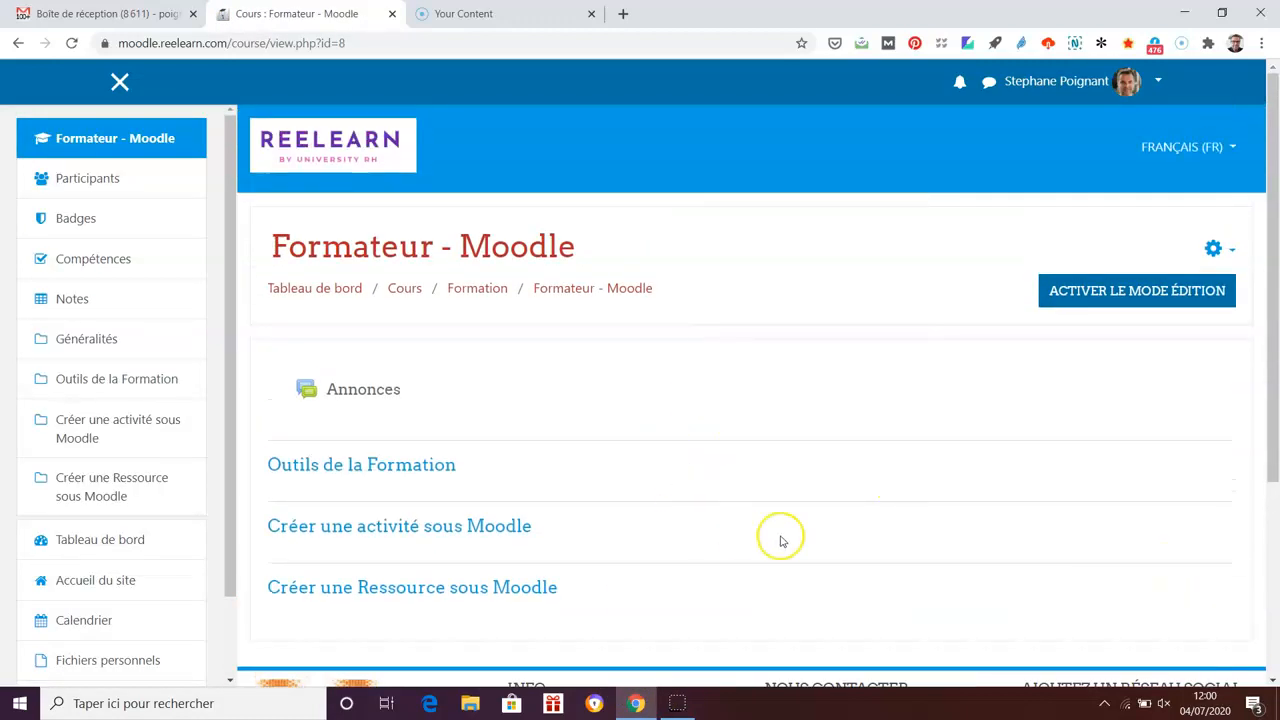
scroll(782, 541, "down", 1)
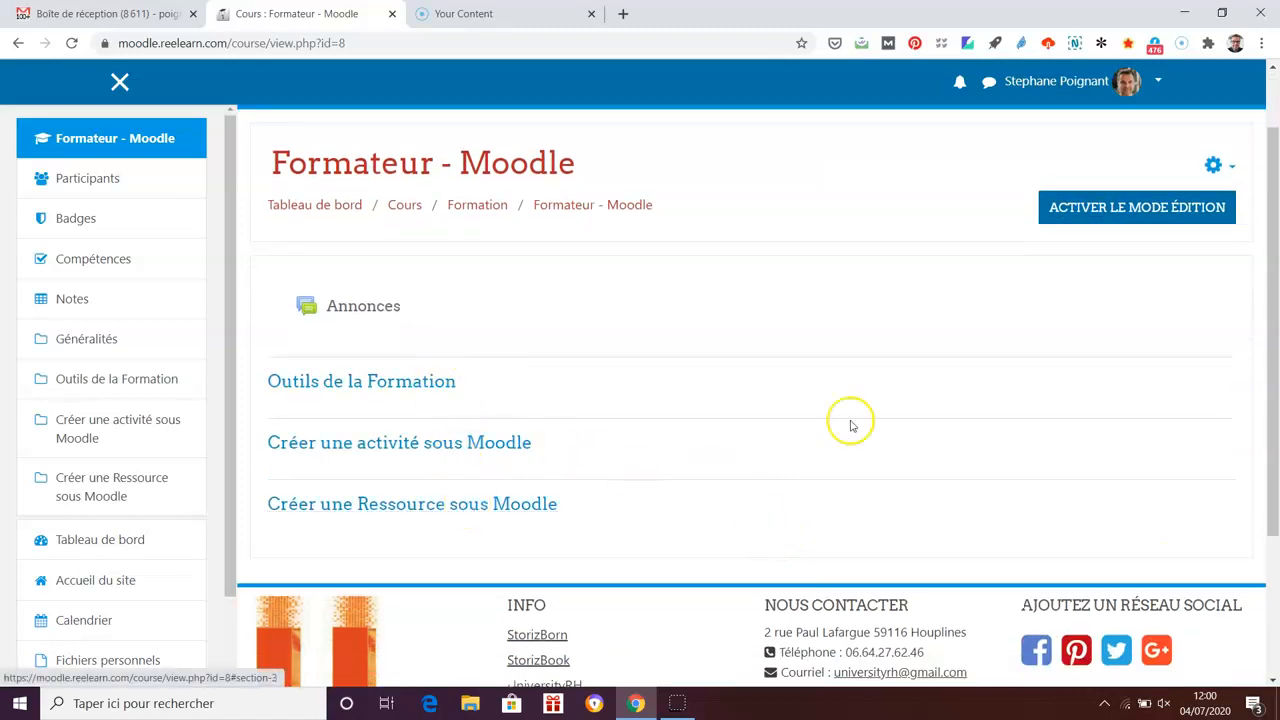
left_click(1120, 215)
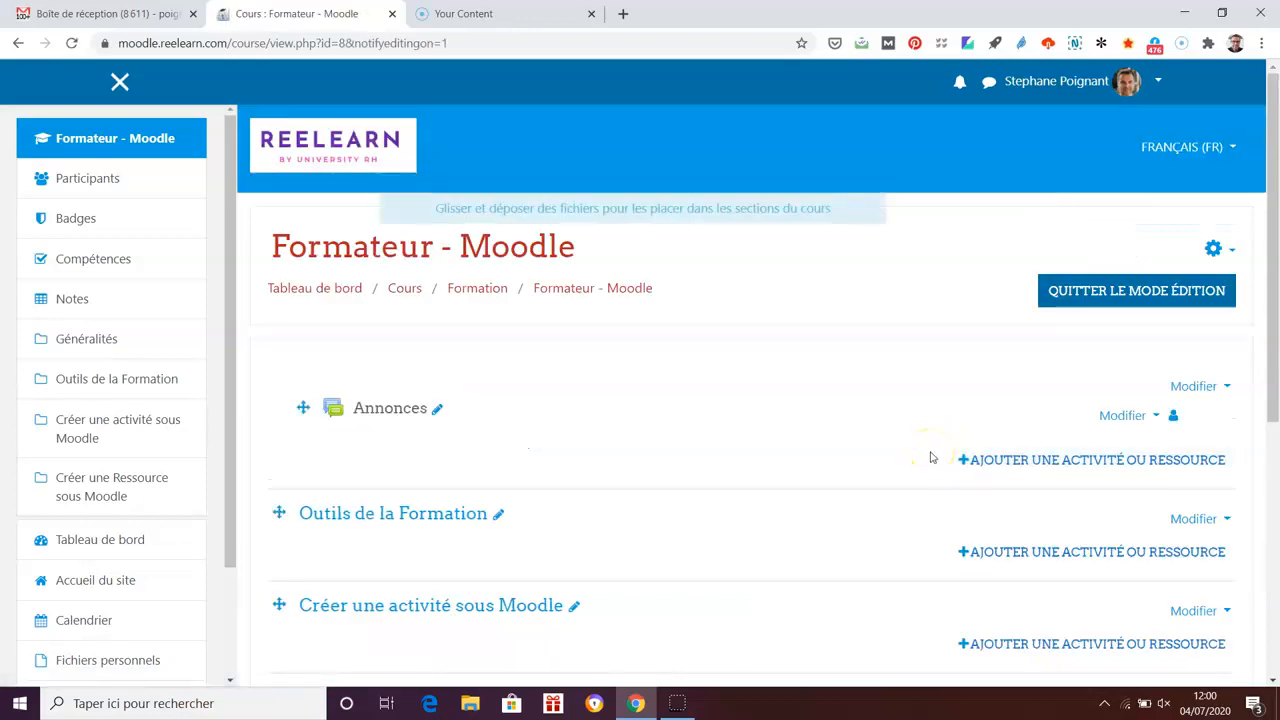
scroll(930, 458, "down", 2)
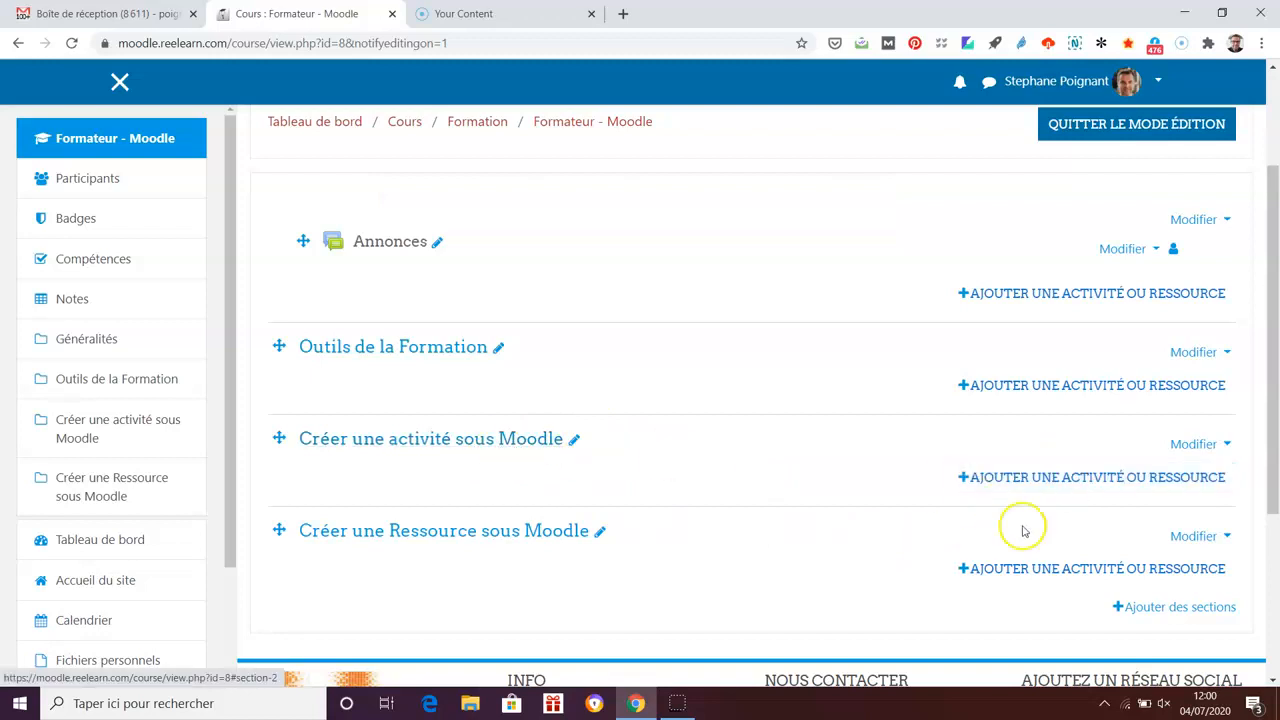
left_click(1058, 477)
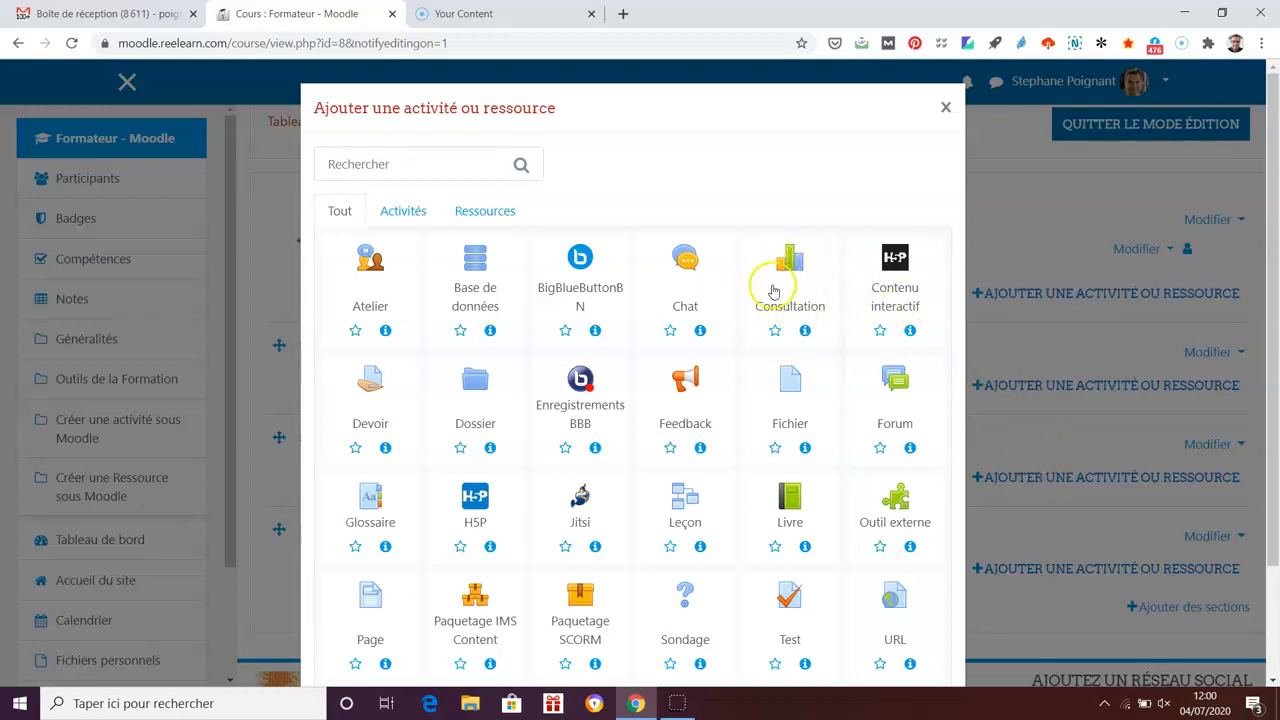
- Read the description of the Consultation activity, including what it says about its questions and the feedback module
left_click(805, 331)
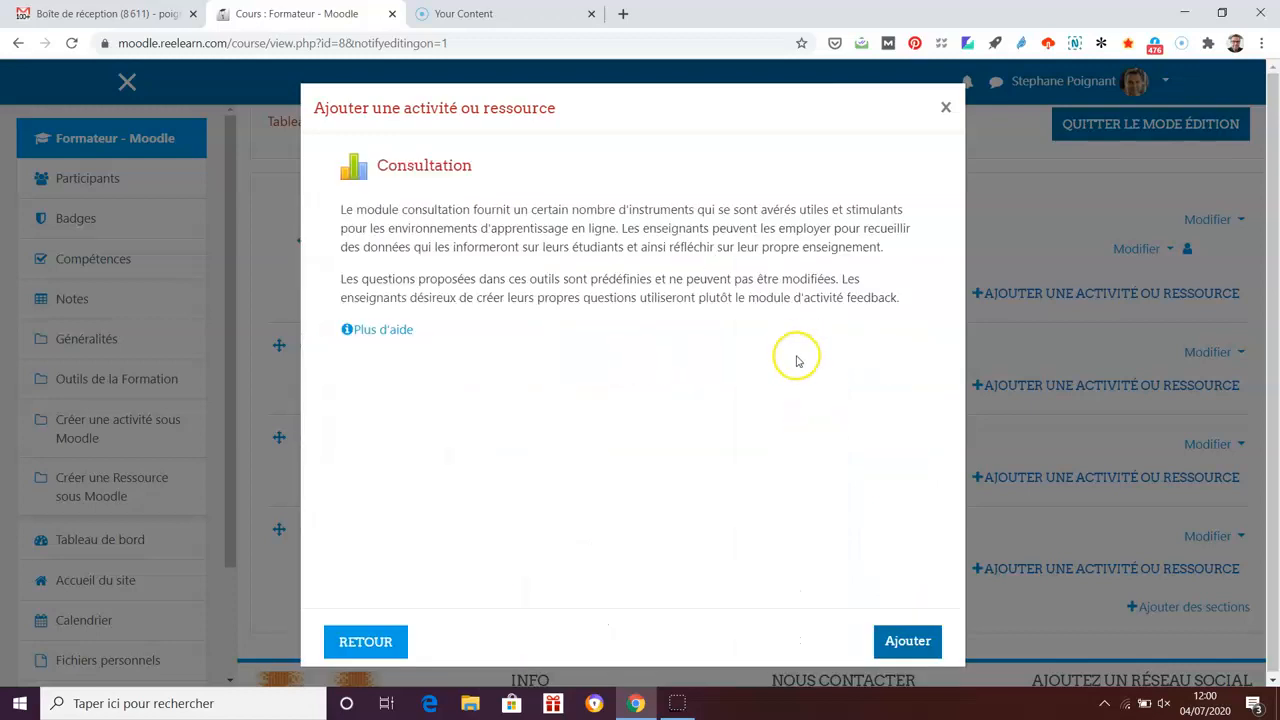
left_click_drag(572, 210, 696, 210)
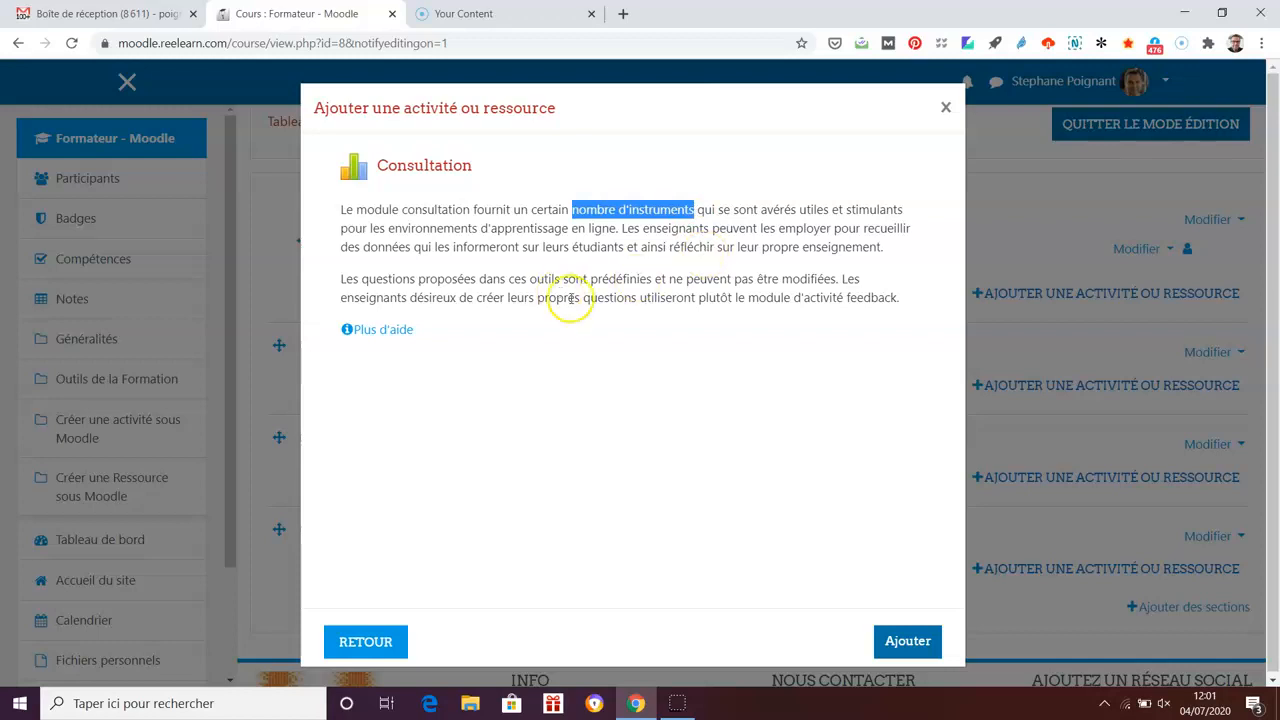
left_click_drag(591, 279, 655, 280)
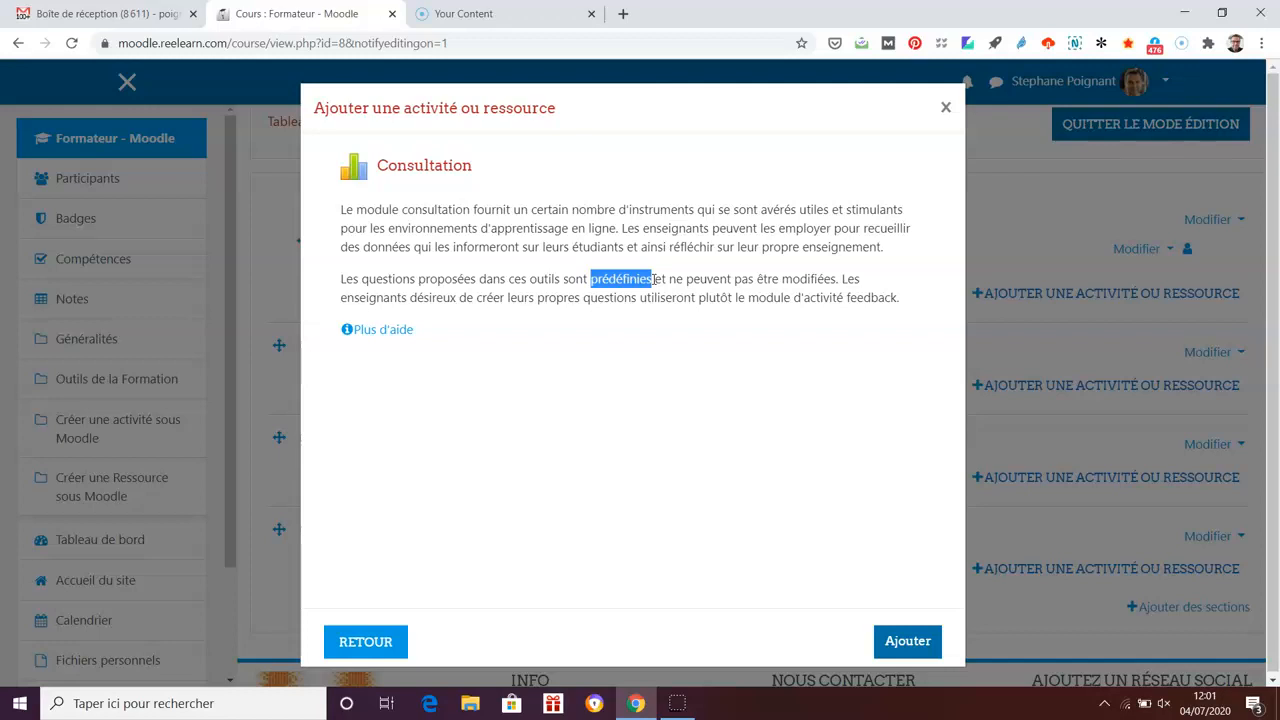
left_click(745, 278)
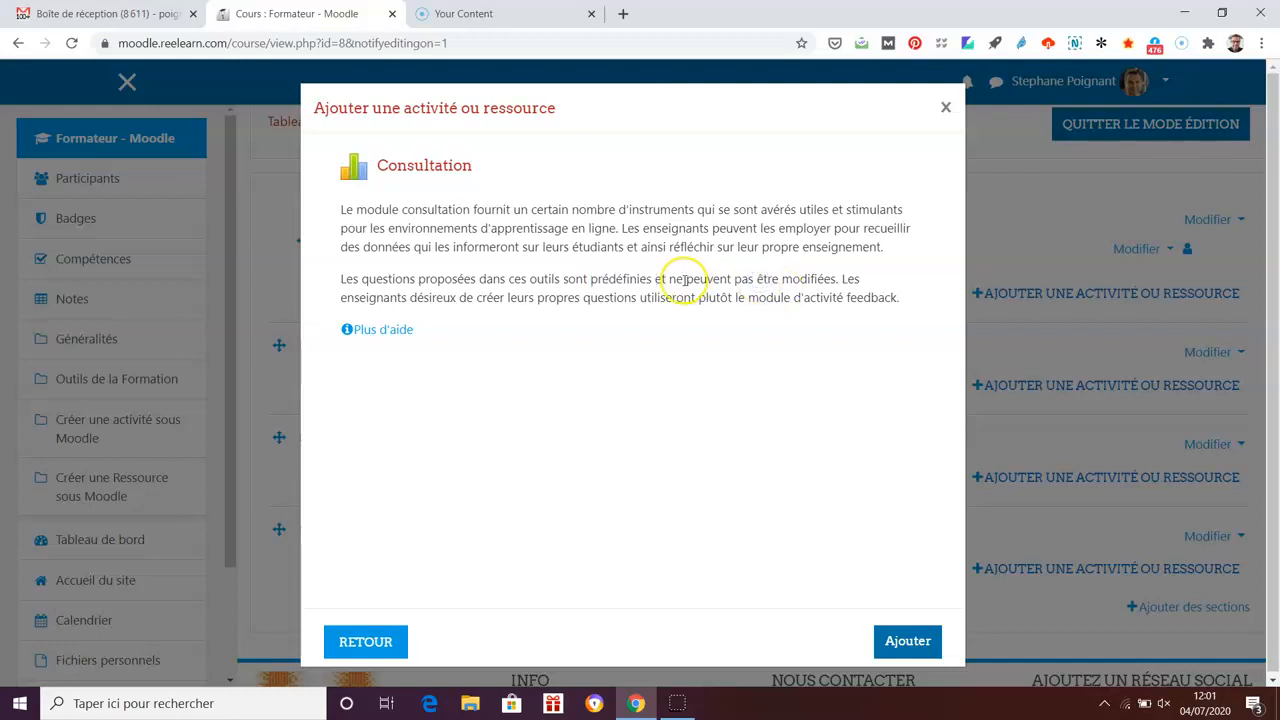
left_click_drag(683, 279, 794, 278)
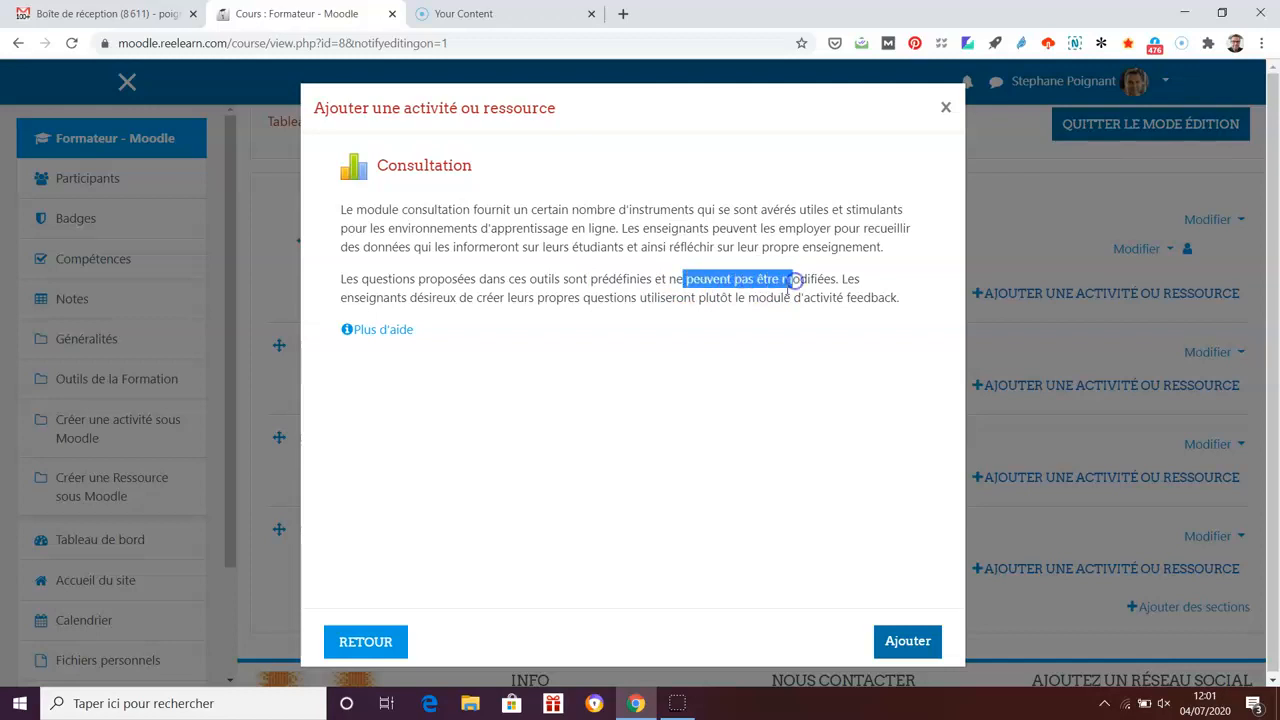
left_click(786, 292)
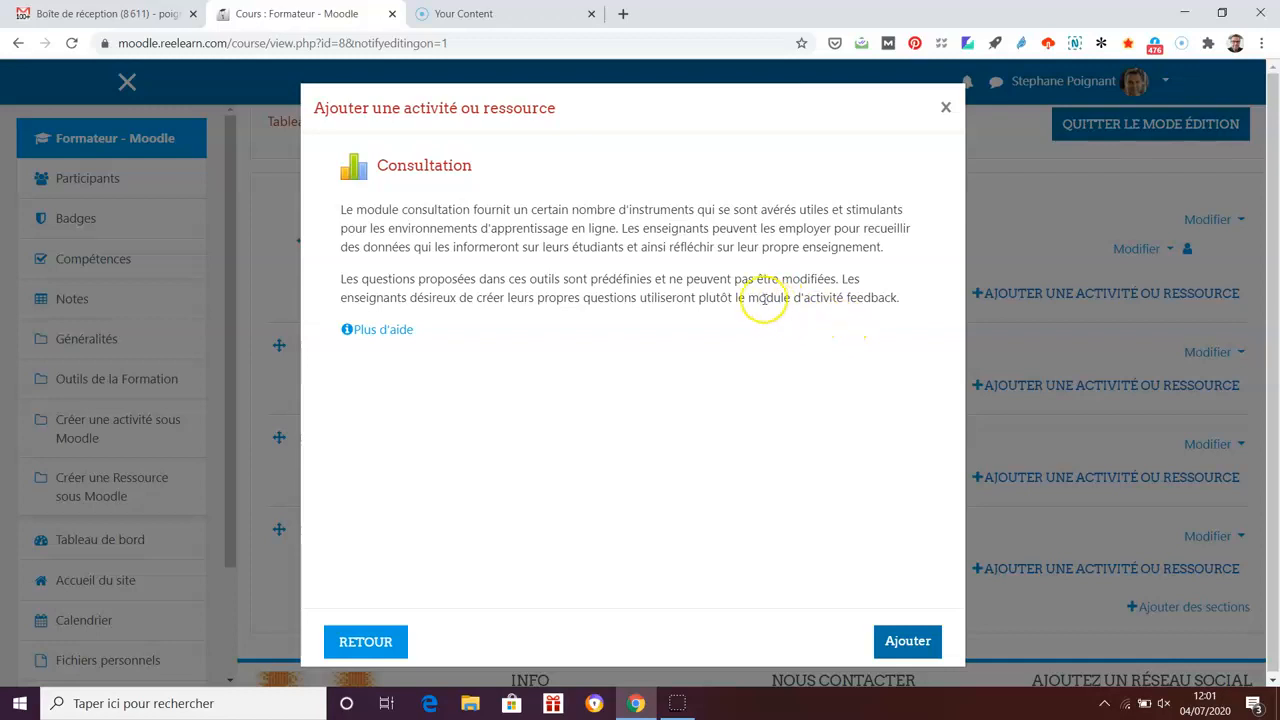
left_click_drag(748, 298, 917, 298)
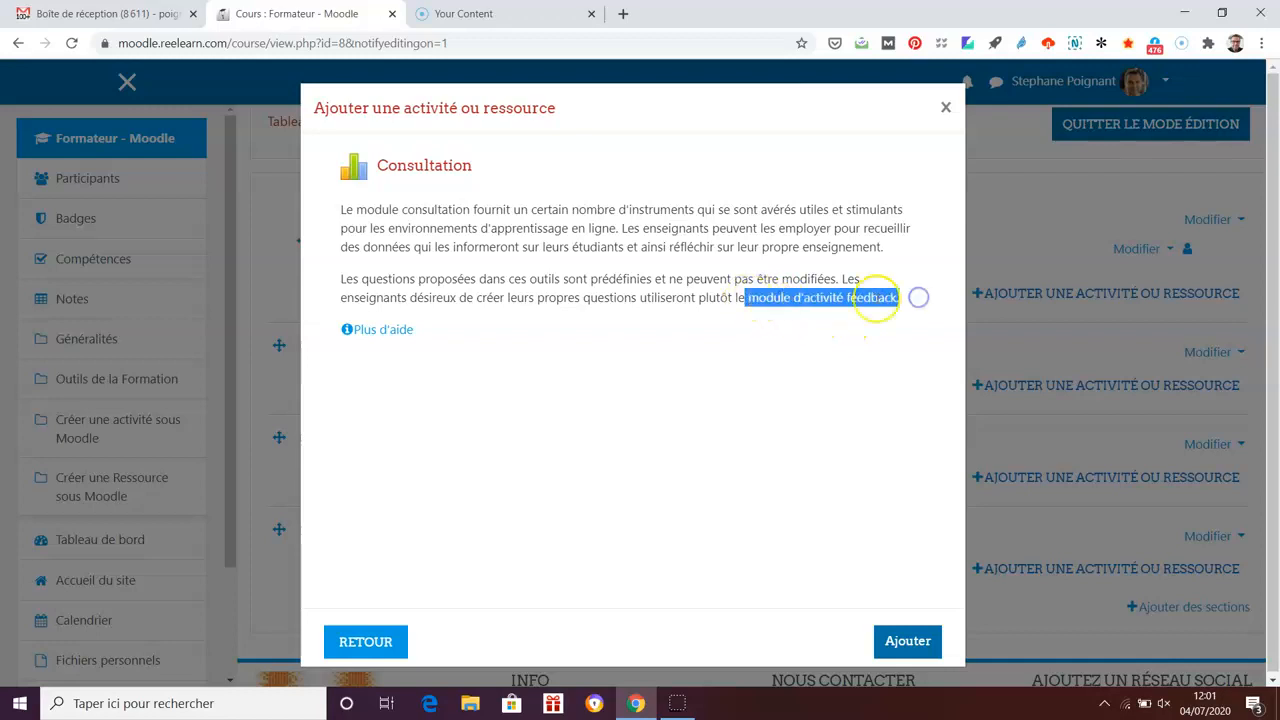
left_click(840, 288)
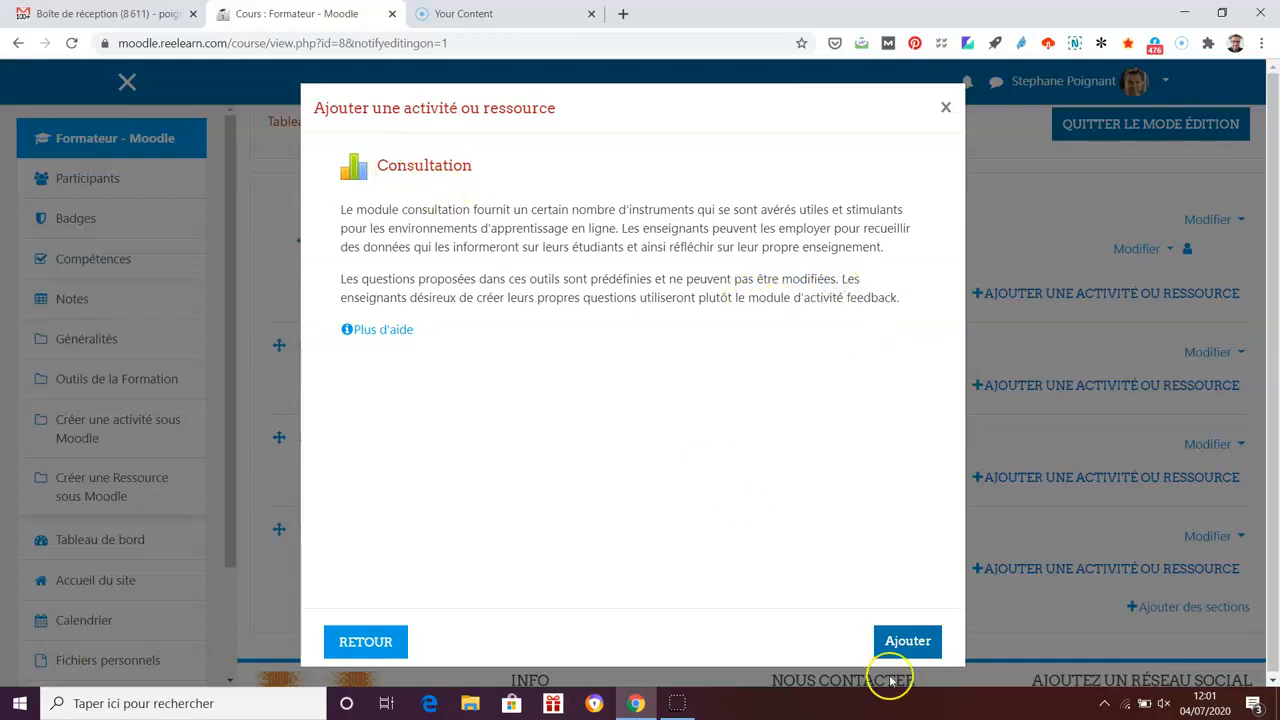
- Add a Consultation activity and name it "Donnez moi votre ressenti sur l'apprentissage ?"
left_click(908, 643)
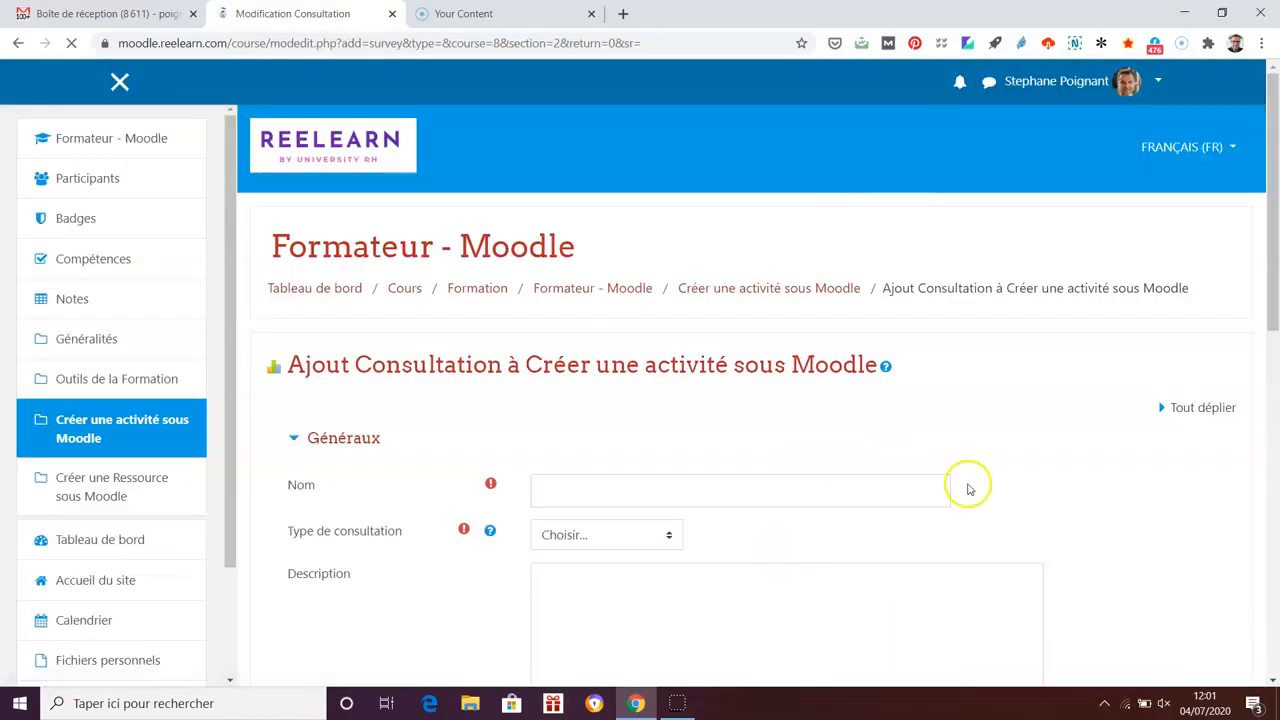
left_click(732, 408)
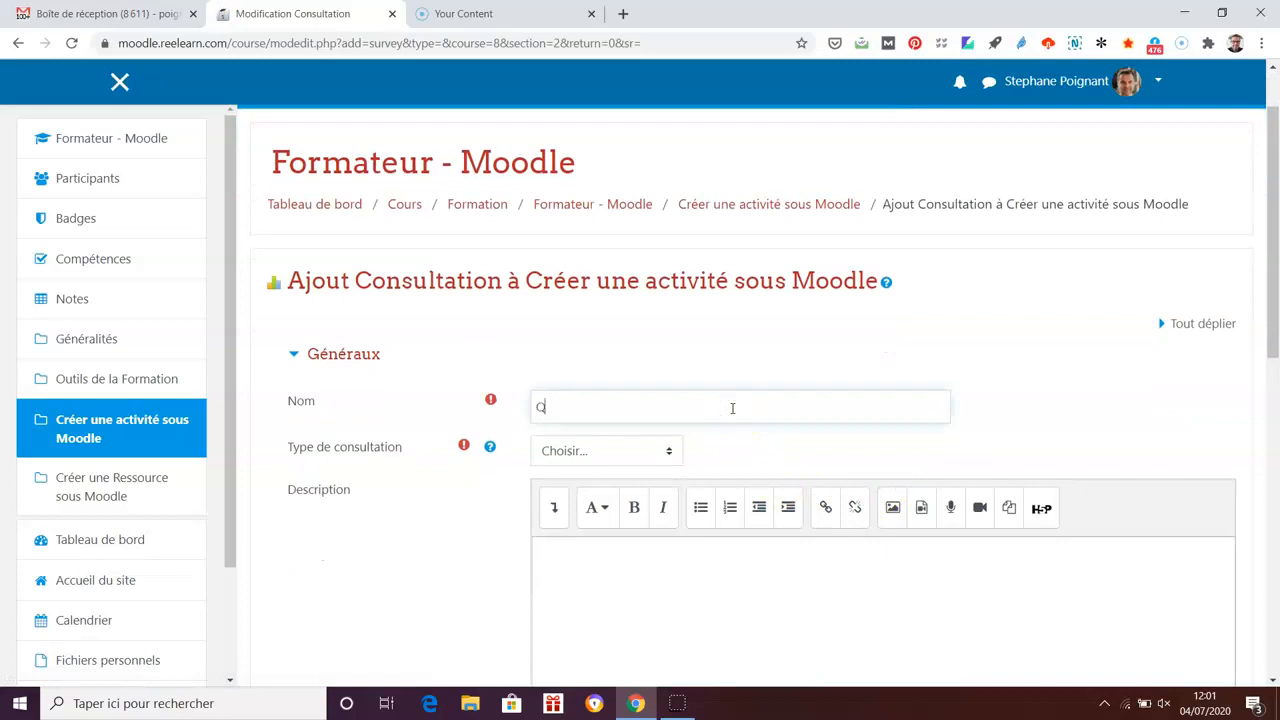
type("Comm")
type("Donn")
type("ez moi votre ressenti sur l'apprentissage ?")
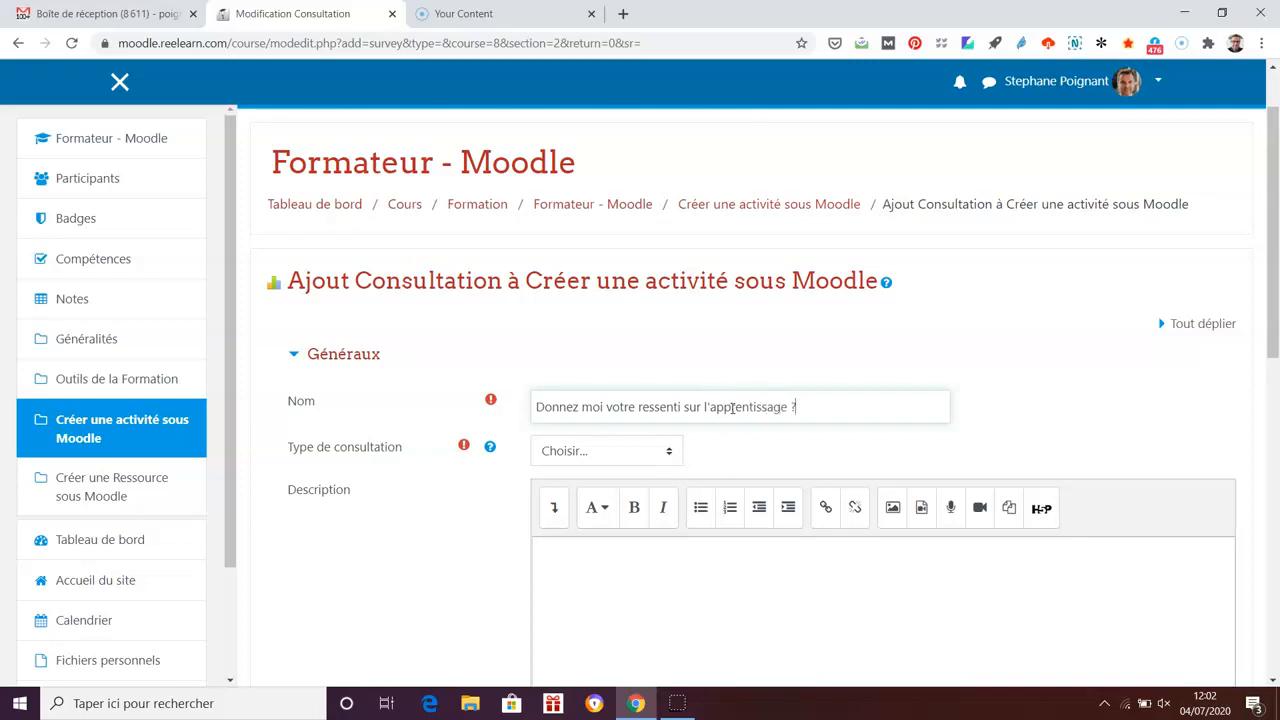
- Set the consultation type to ATTLS (20 items), then save and display the activity
scroll(1223, 486, "down", 1)
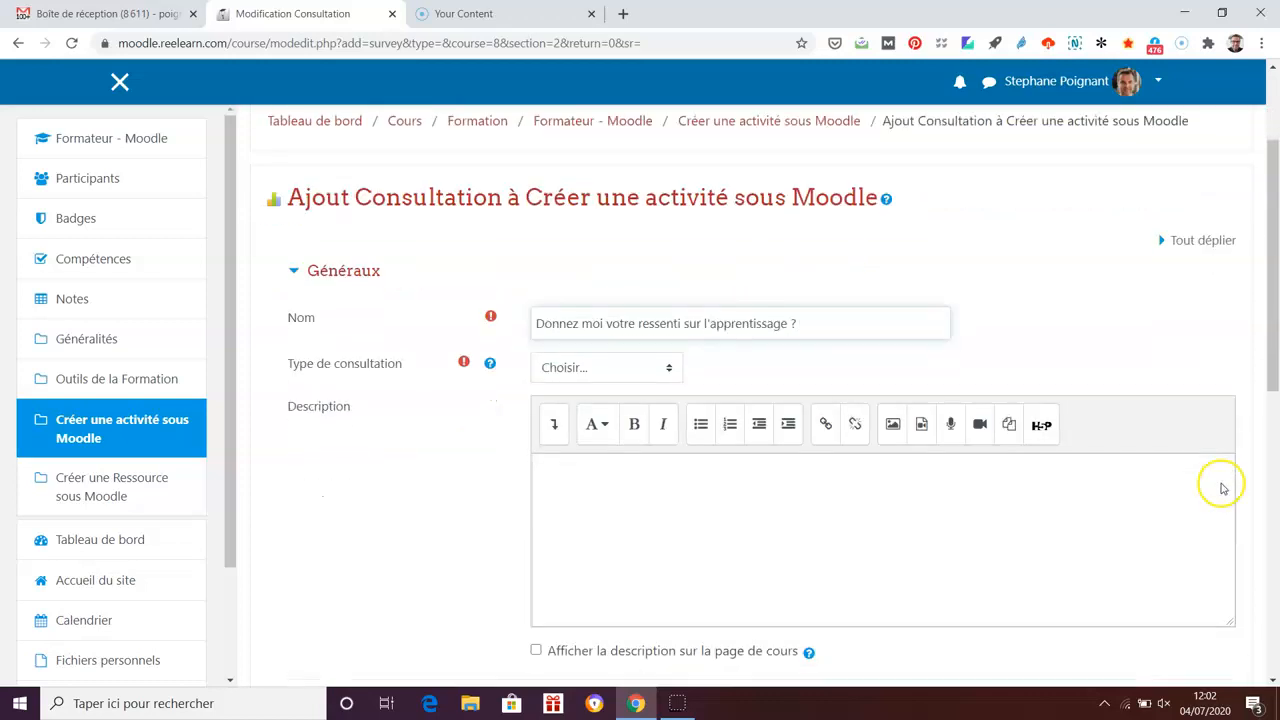
left_click(634, 369)
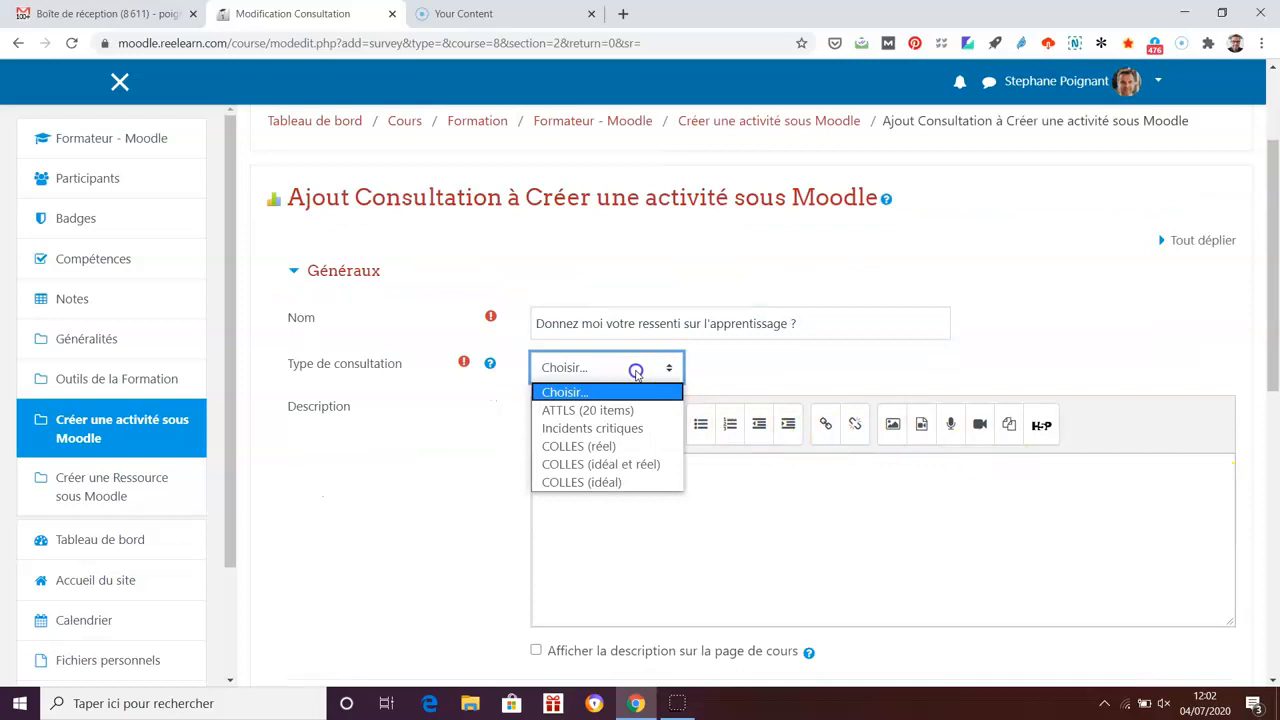
left_click(596, 411)
left_click(1137, 592)
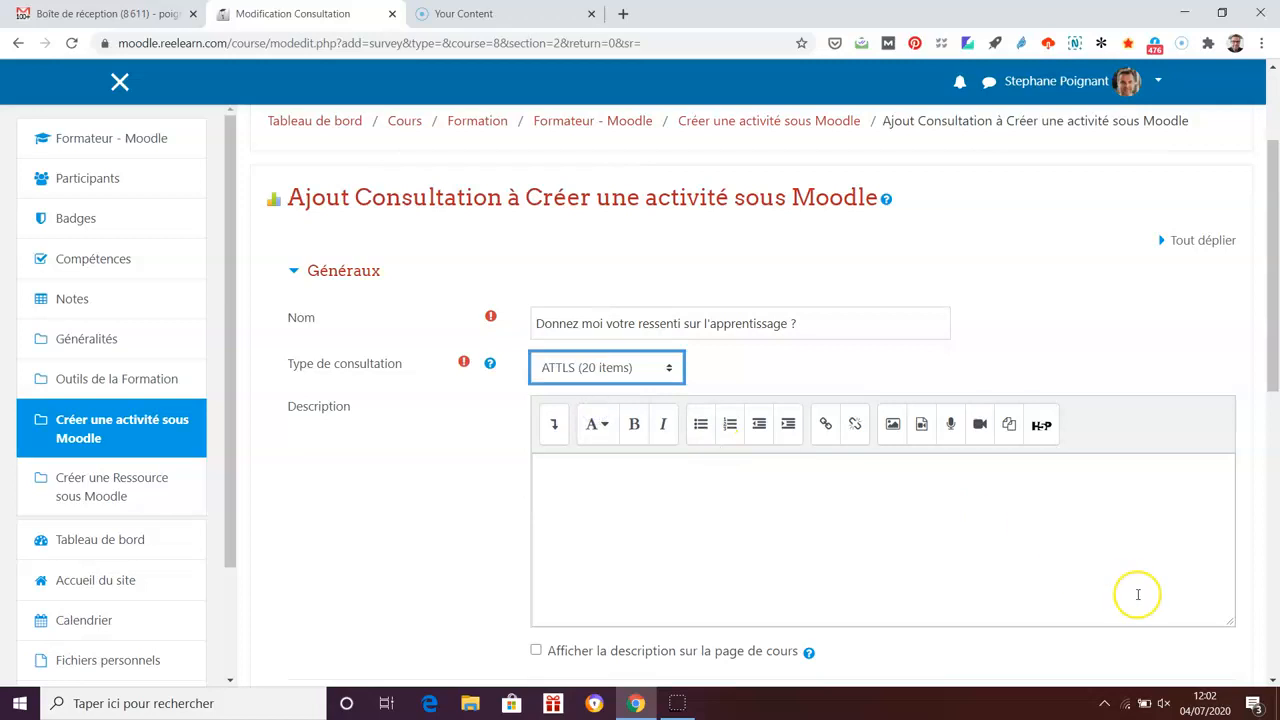
scroll(1137, 592, "down", 4)
scroll(1137, 594, "down", 2)
left_click(829, 534)
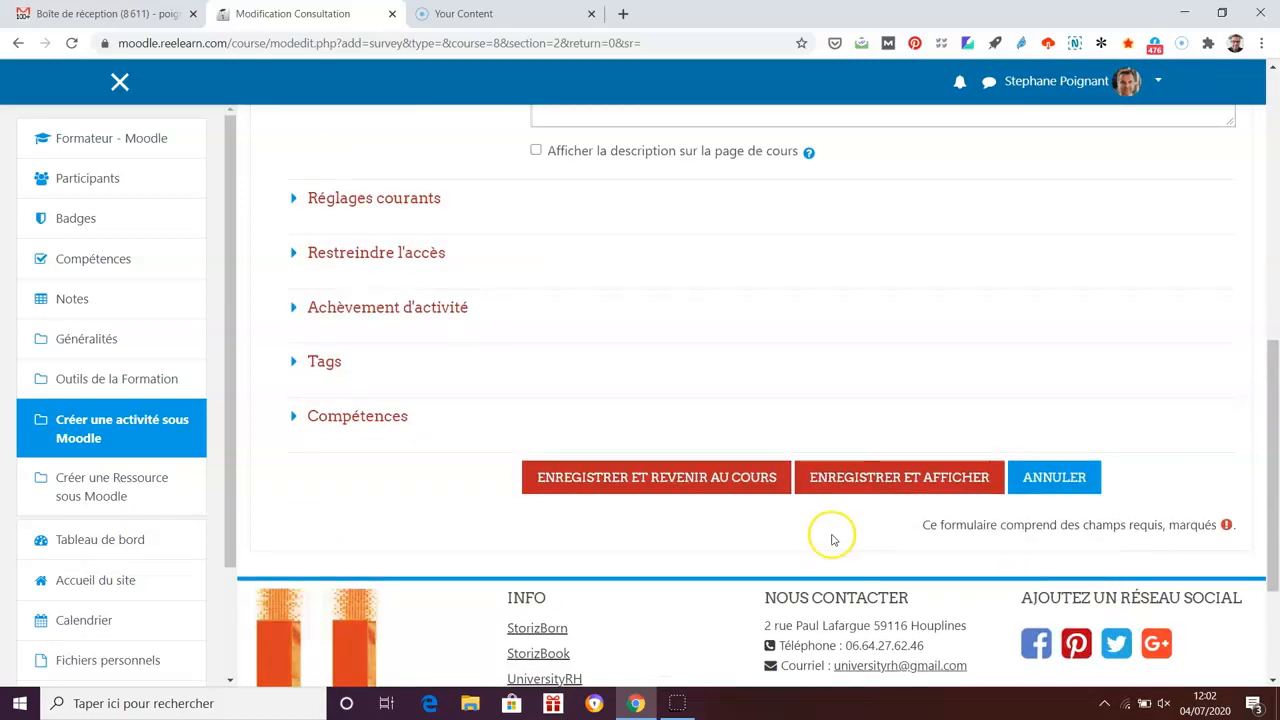
left_click(860, 476)
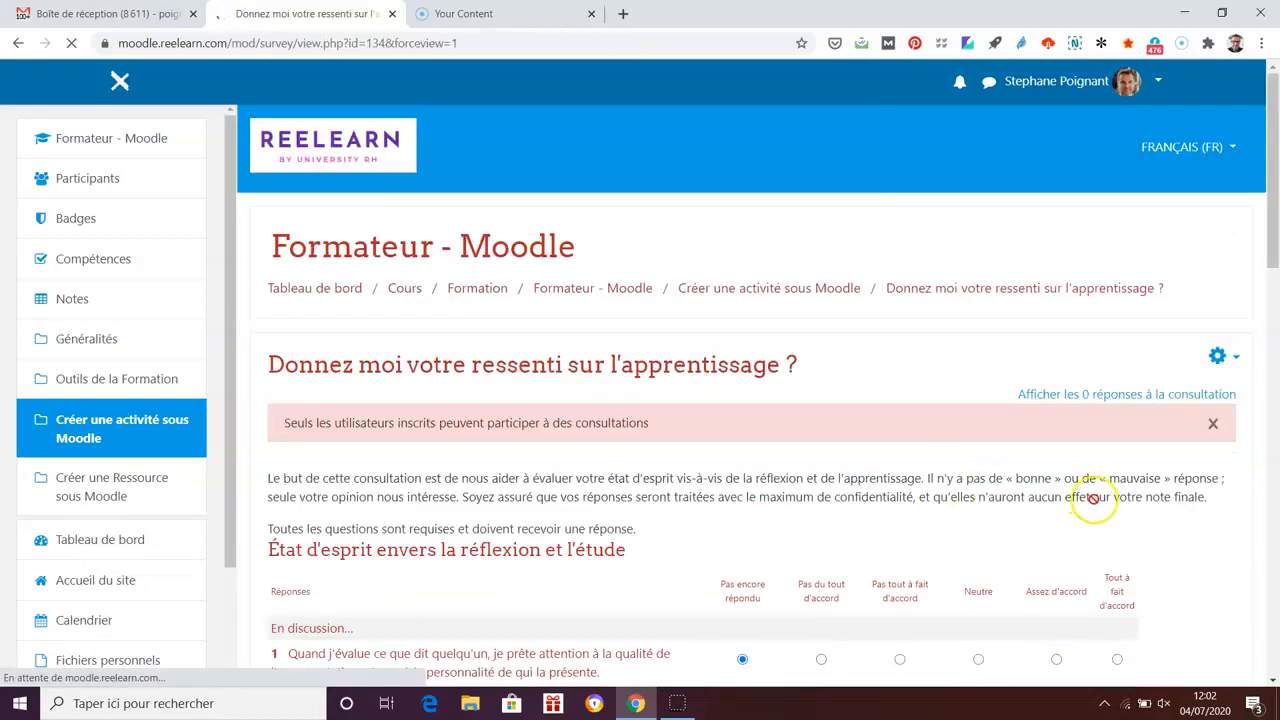
- Examine the consultation page, including its participation notice, introduction, list of questions and answer scale
scroll(1090, 490, "down", 1)
scroll(1095, 505, "down", 1)
scroll(1095, 505, "up", 1)
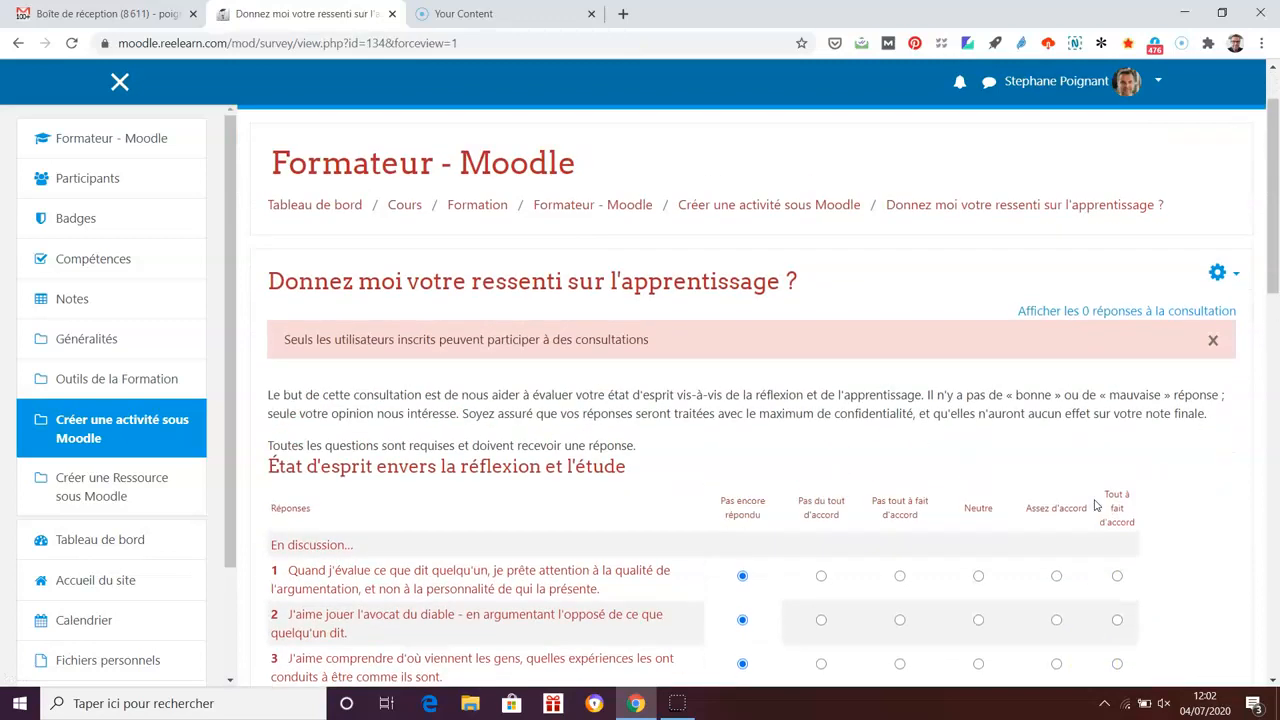
scroll(1095, 505, "down", 1)
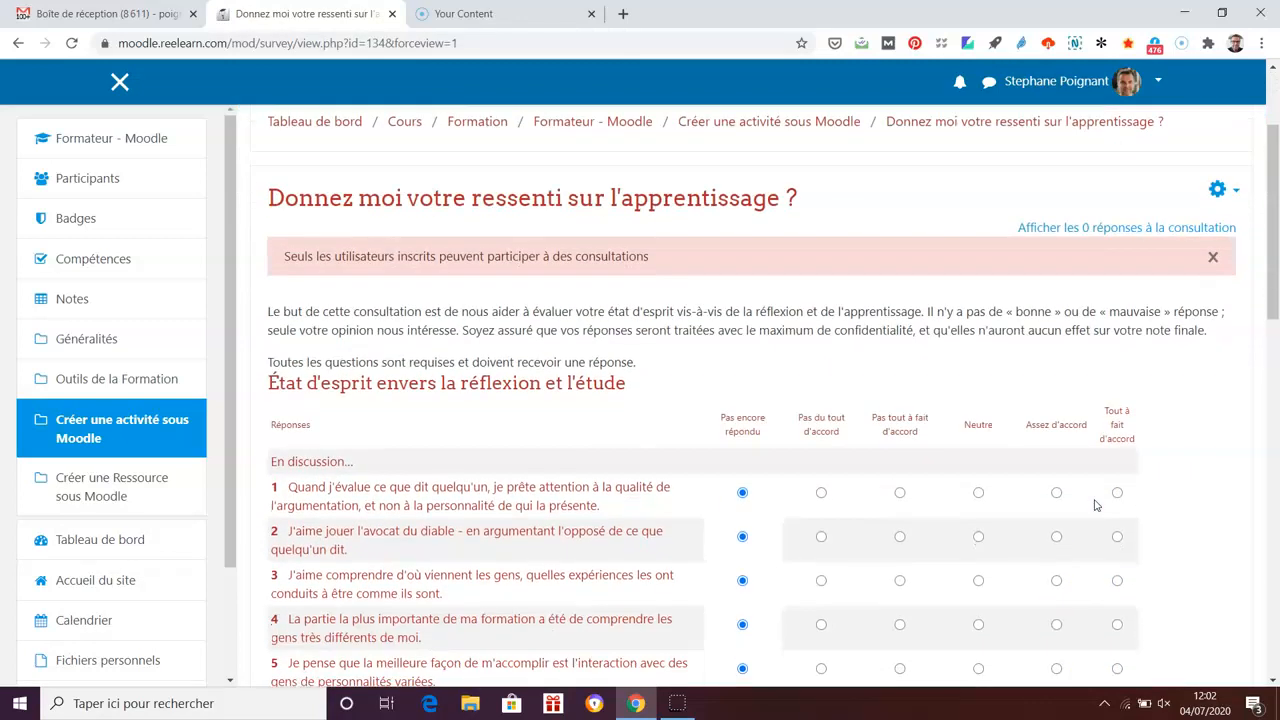
scroll(1200, 492, "down", 1)
scroll(1207, 494, "up", 1)
left_click_drag(283, 256, 669, 257)
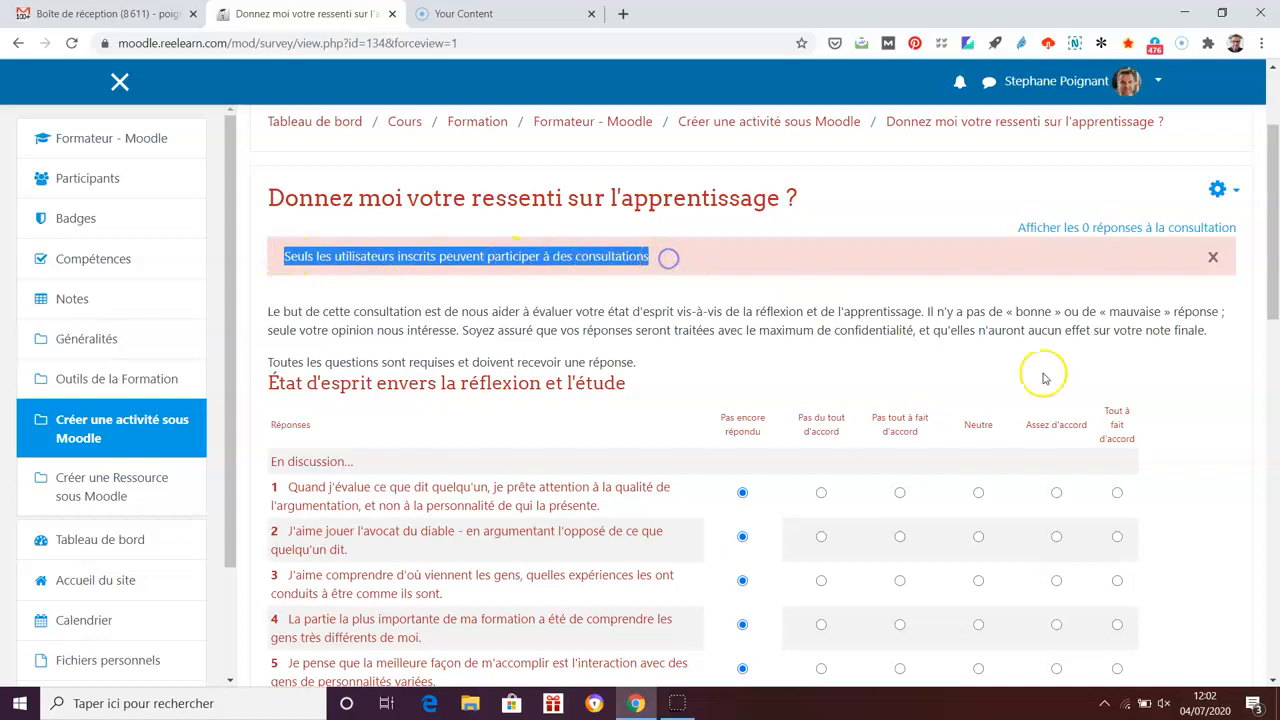
scroll(1217, 455, "down", 1)
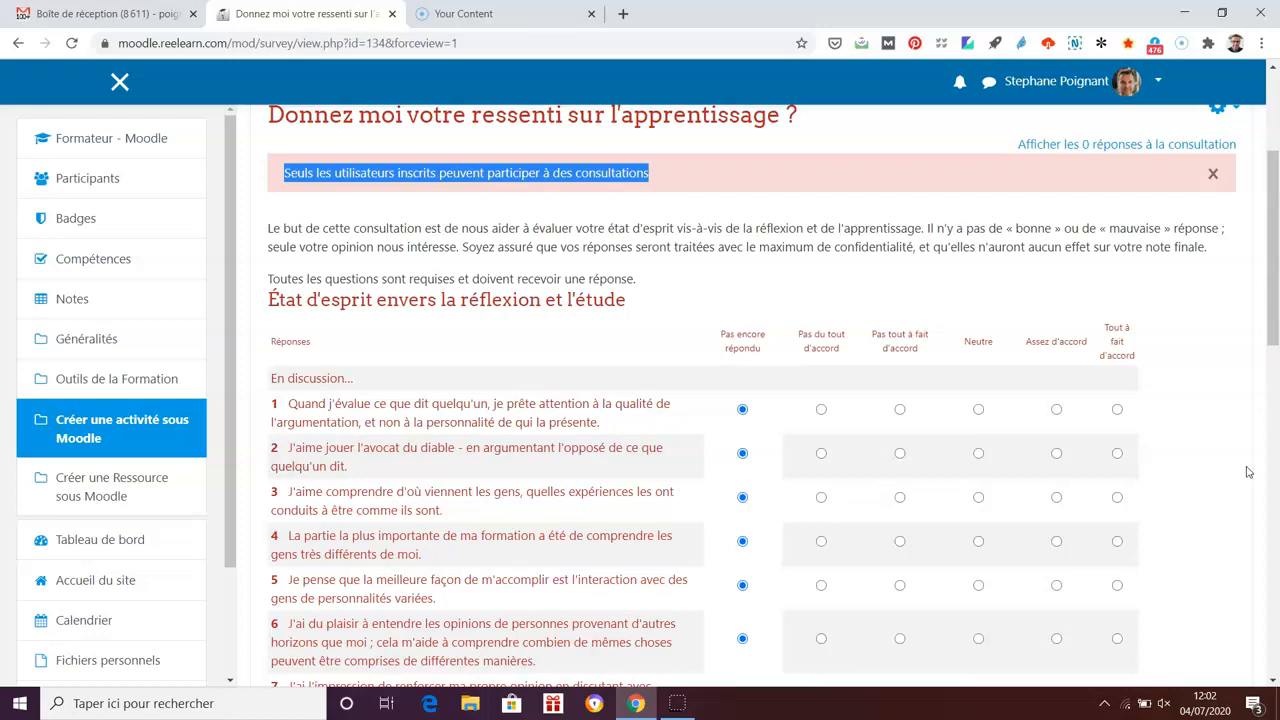
scroll(1247, 472, "up", 1)
scroll(1240, 466, "down", 2)
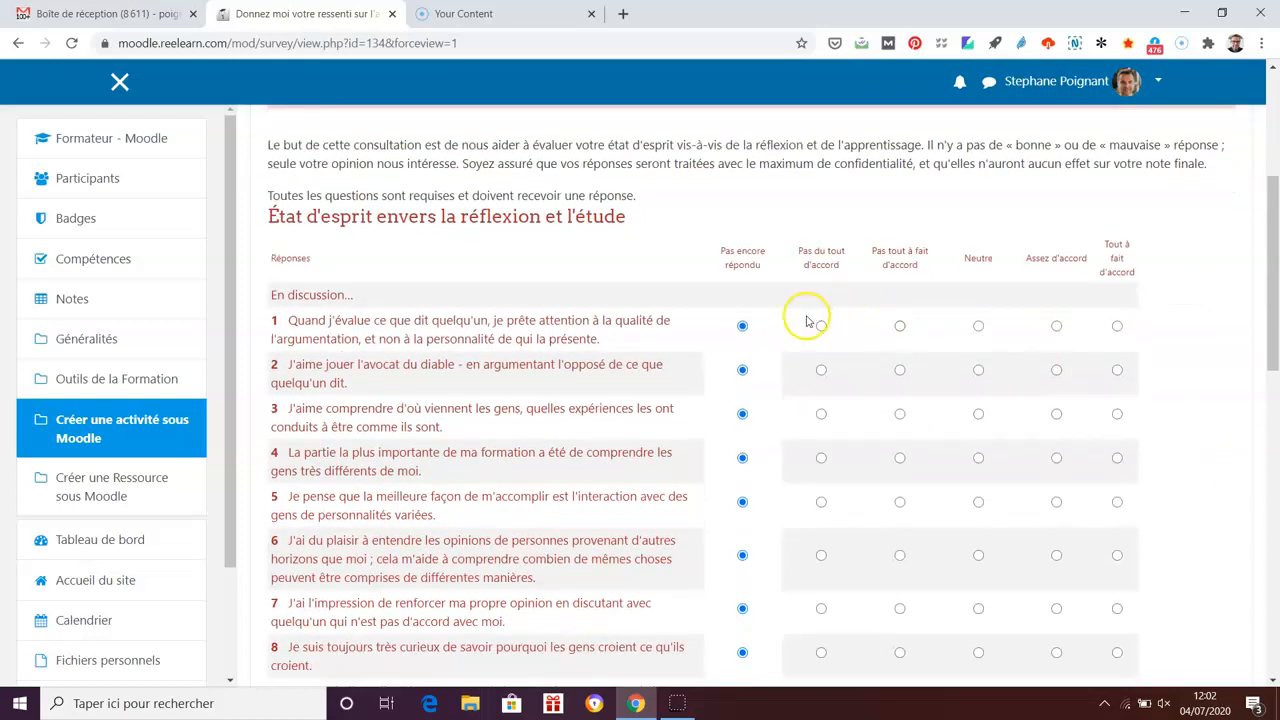
scroll(1212, 490, "down", 3)
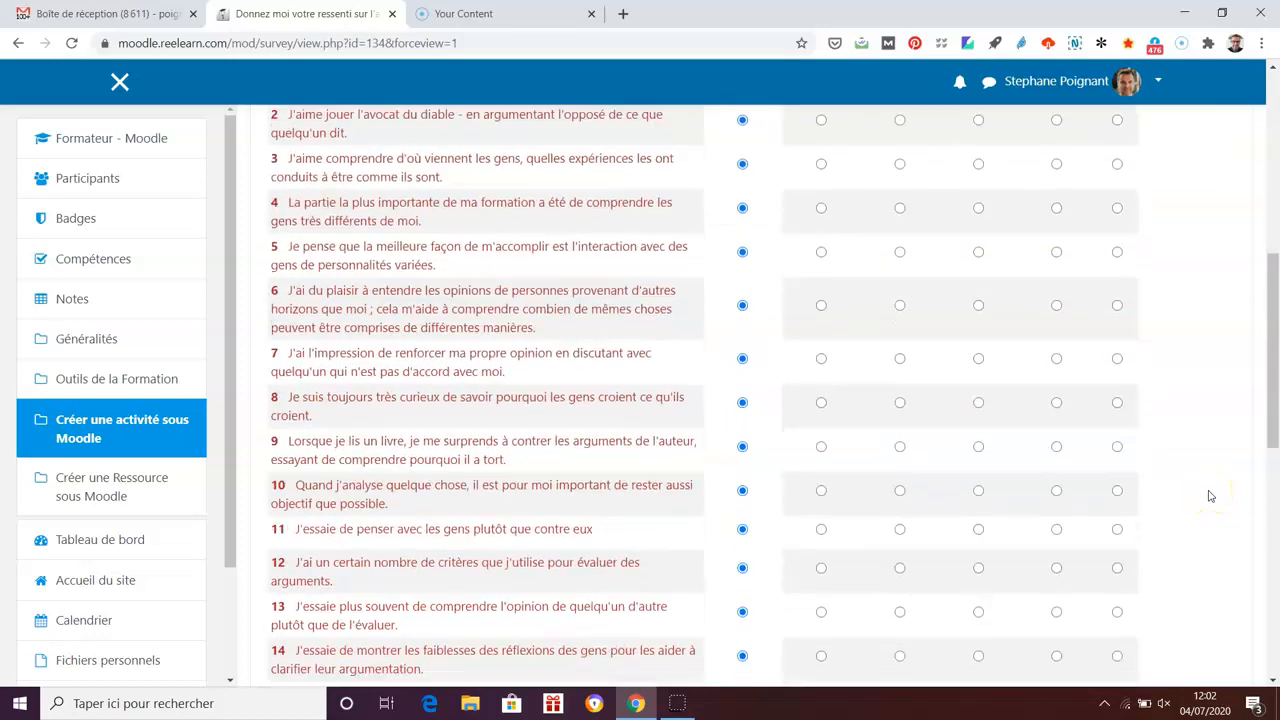
scroll(1209, 496, "up", 3)
scroll(1209, 496, "up", 1)
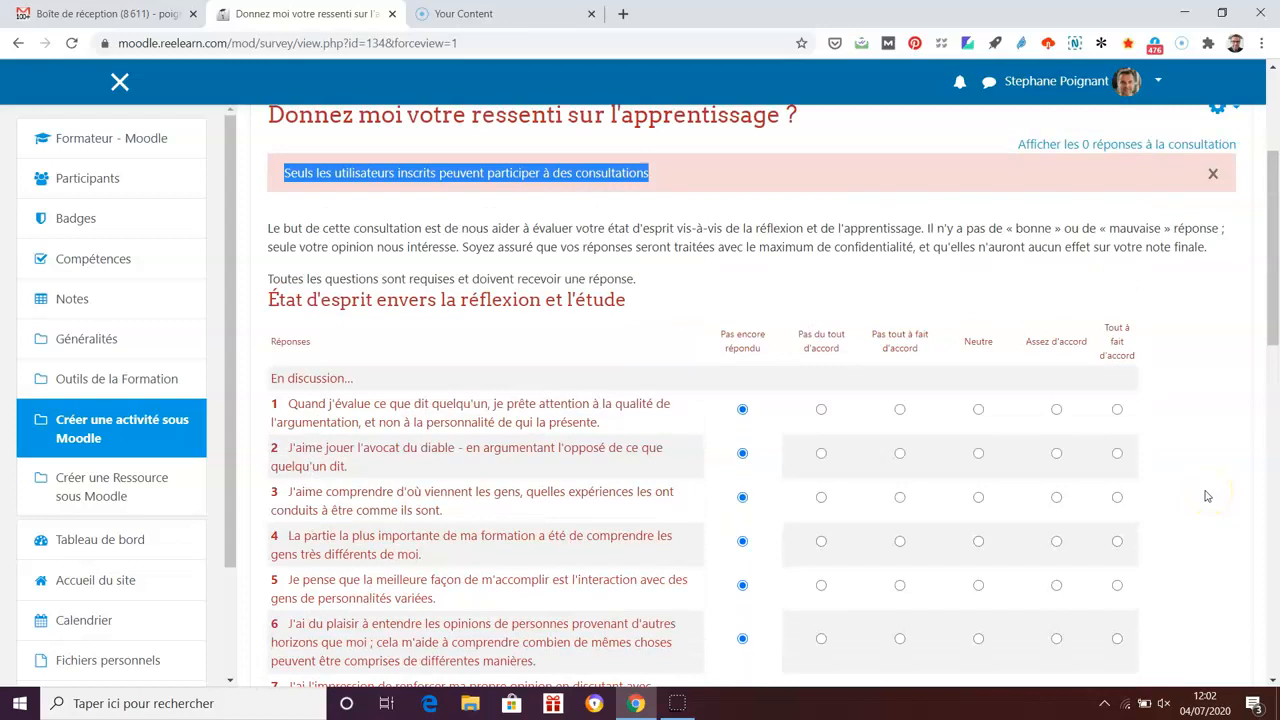
scroll(1206, 496, "up", 2)
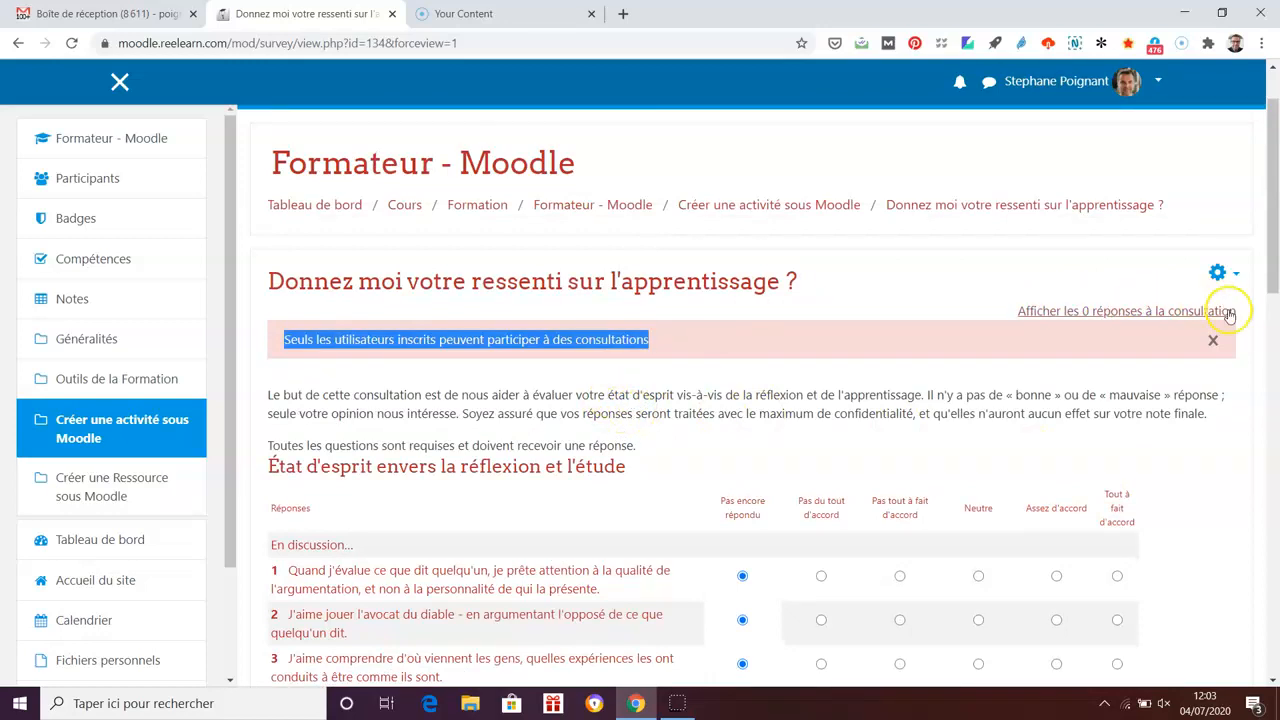
- Open the consultation's settings and read the help on the available consultation types
left_click(1219, 274)
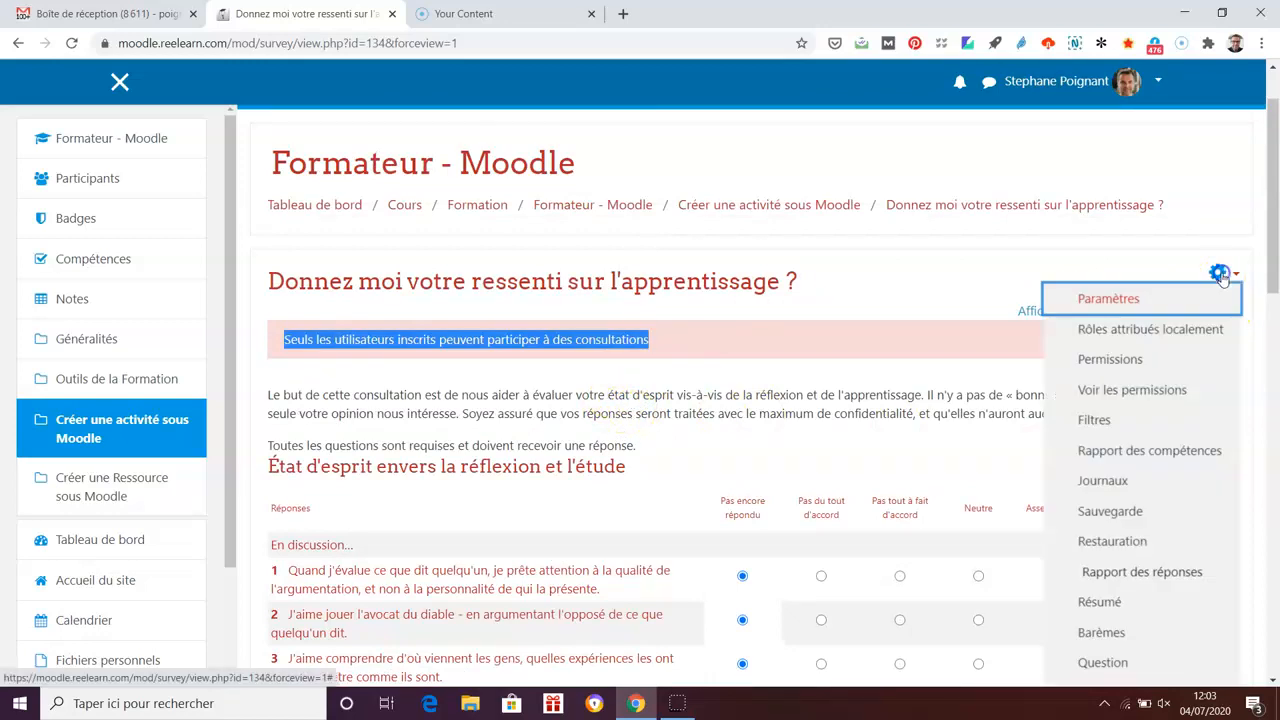
left_click(1160, 300)
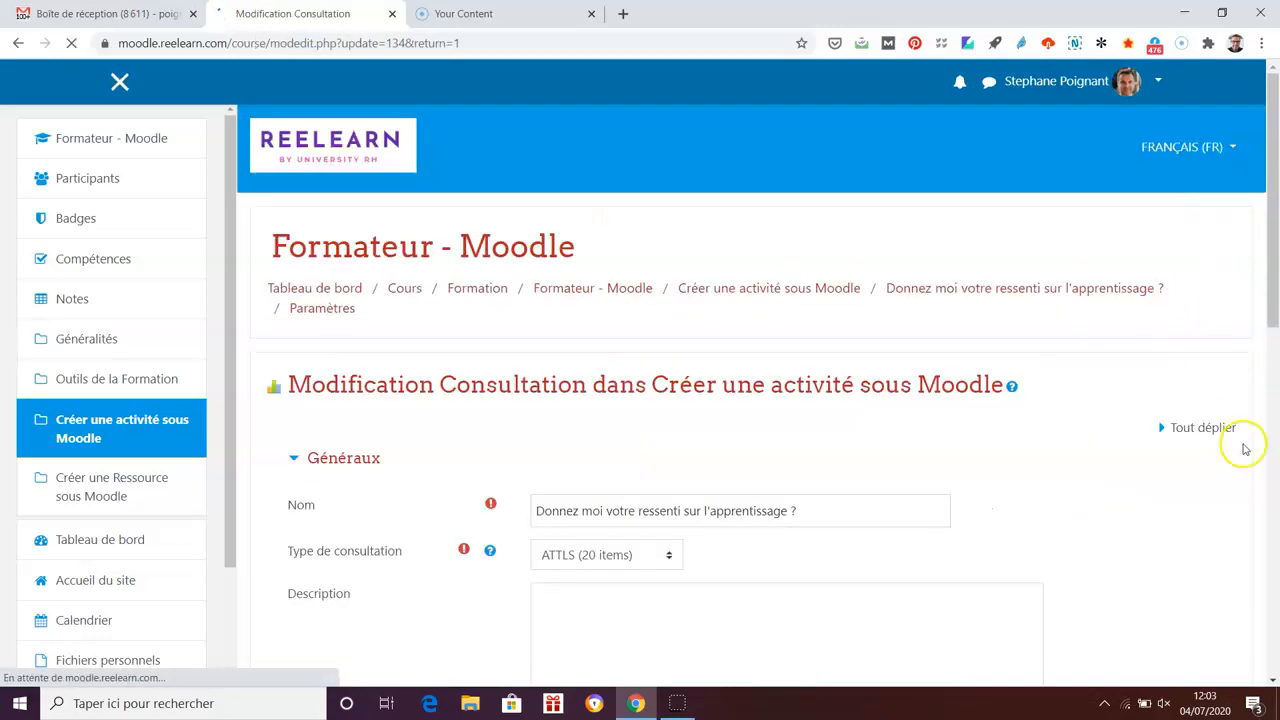
scroll(1003, 423, "down", 3)
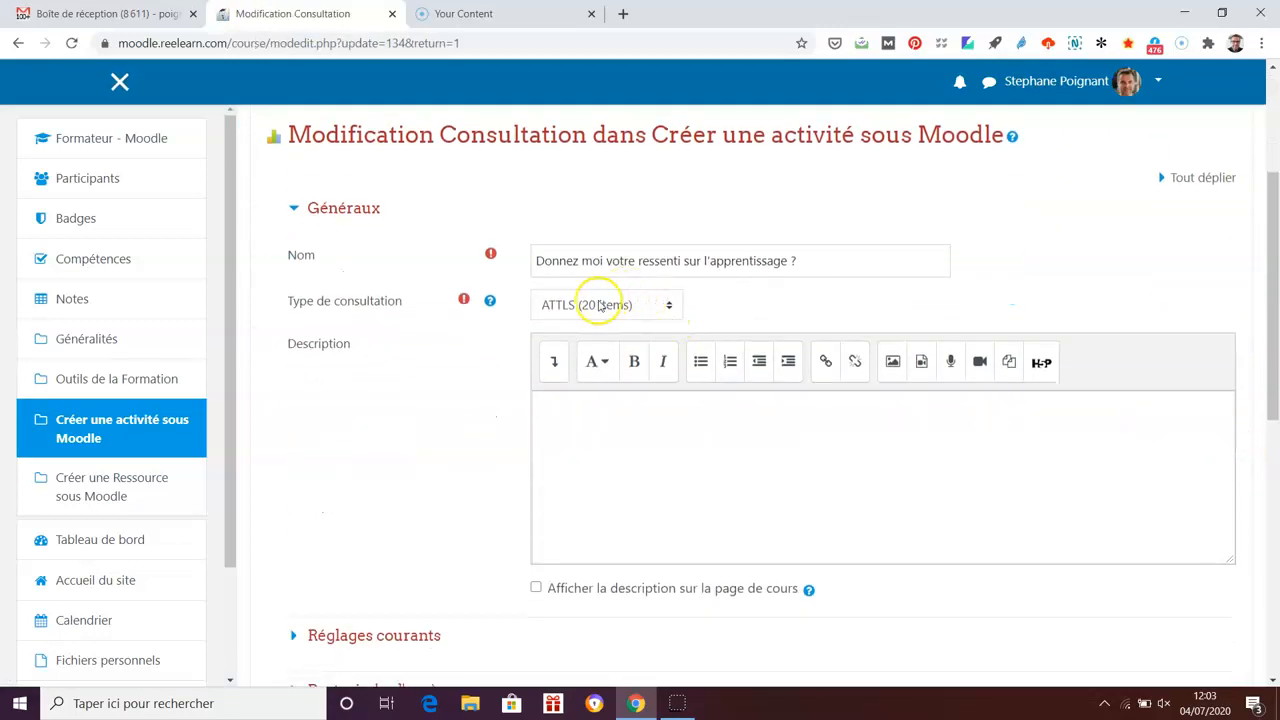
left_click(491, 303)
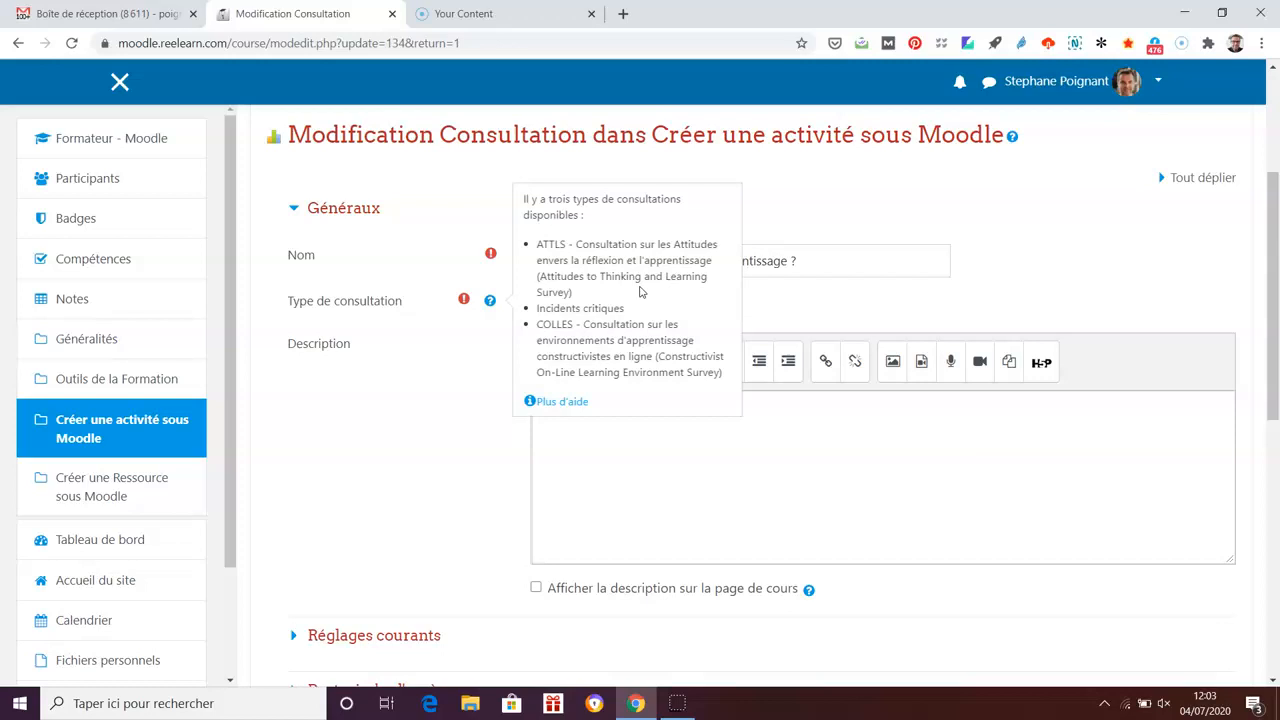
left_click(644, 282)
left_click(823, 309)
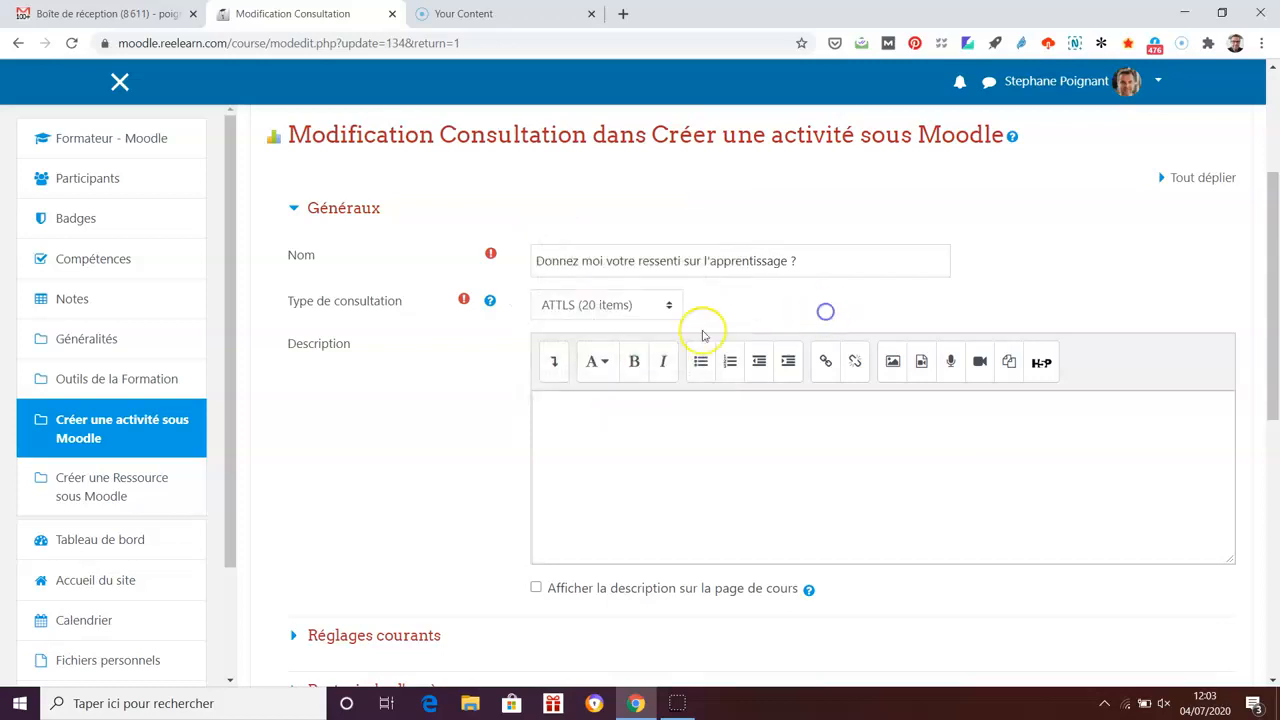
- Set the consultation type to Incidents critiques, then save and display the activity
left_click(626, 305)
left_click(610, 364)
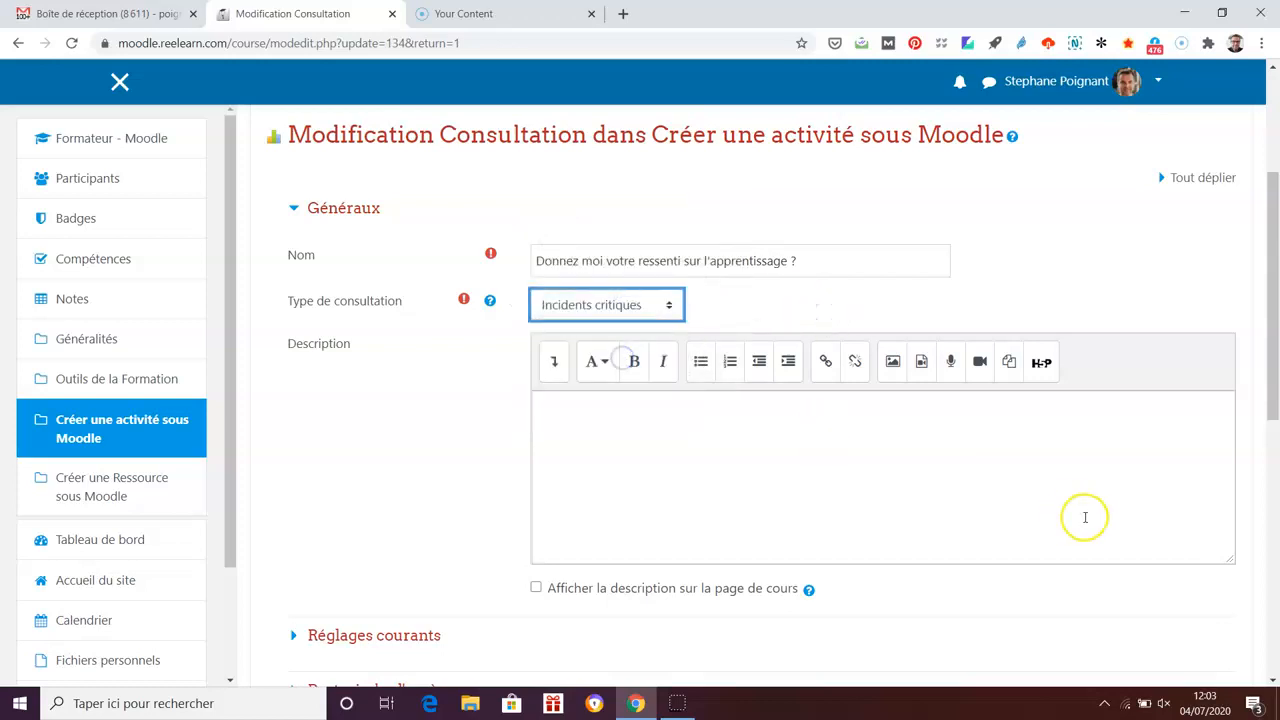
scroll(1160, 580, "down", 3)
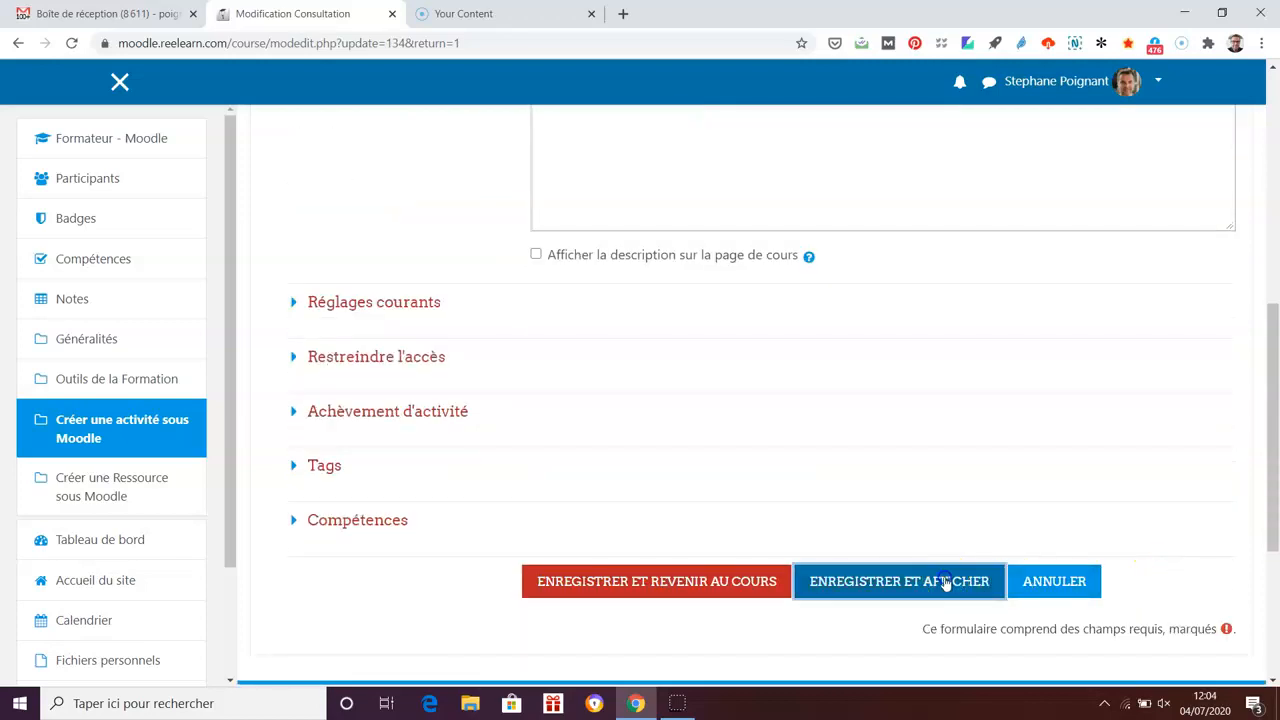
left_click(943, 580)
- Examine the Incidents critiques questionnaire, including its introduction, numbered questions and free-text answer fields
scroll(1140, 517, "down", 2)
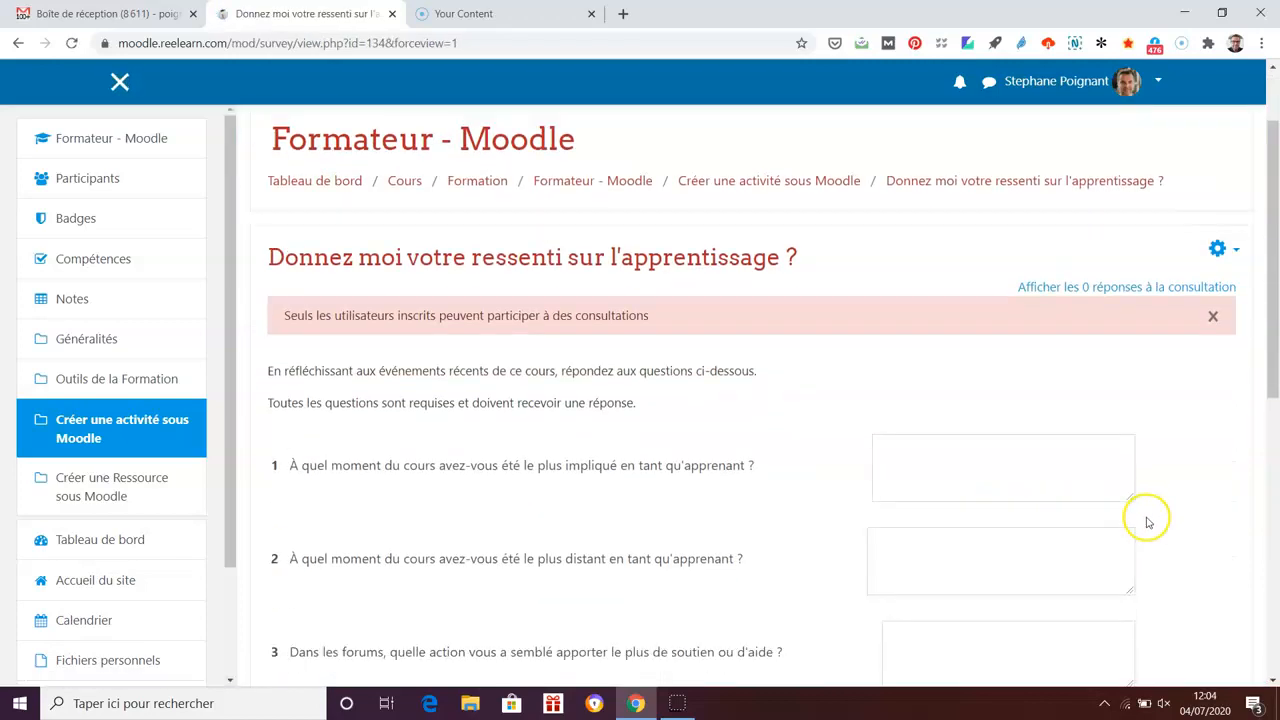
scroll(949, 449, "up", 2)
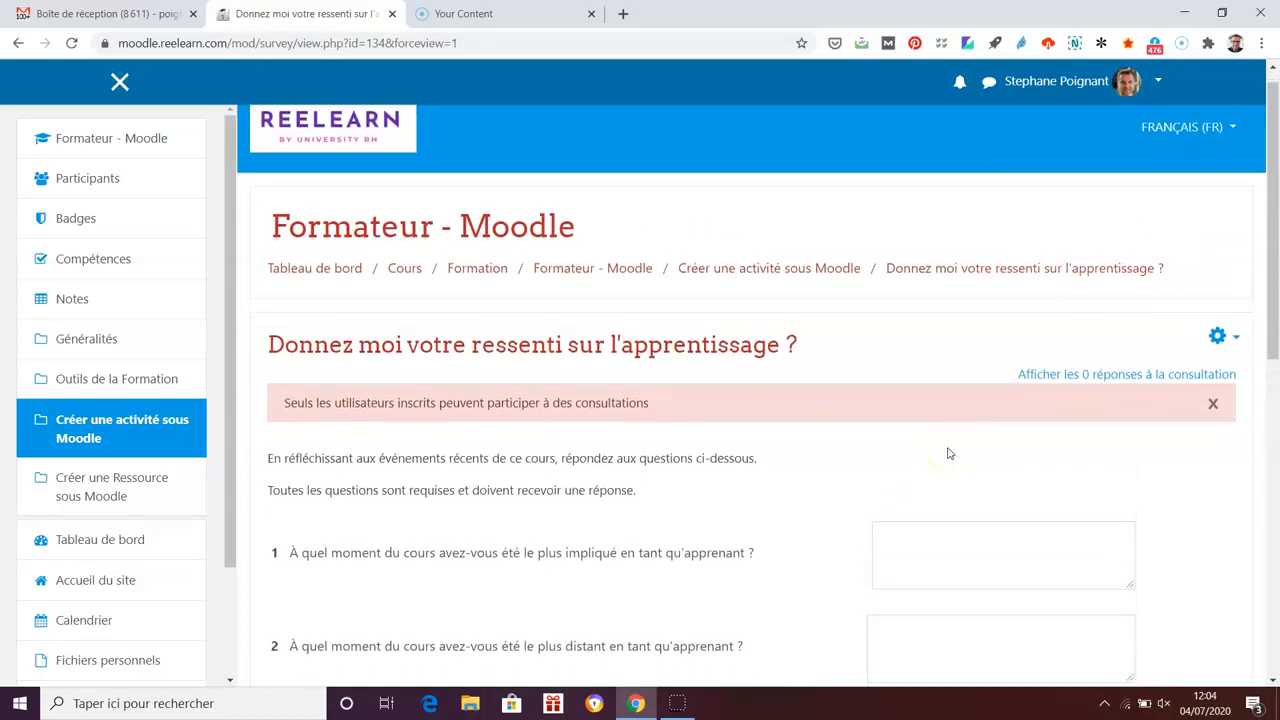
scroll(949, 453, "down", 2)
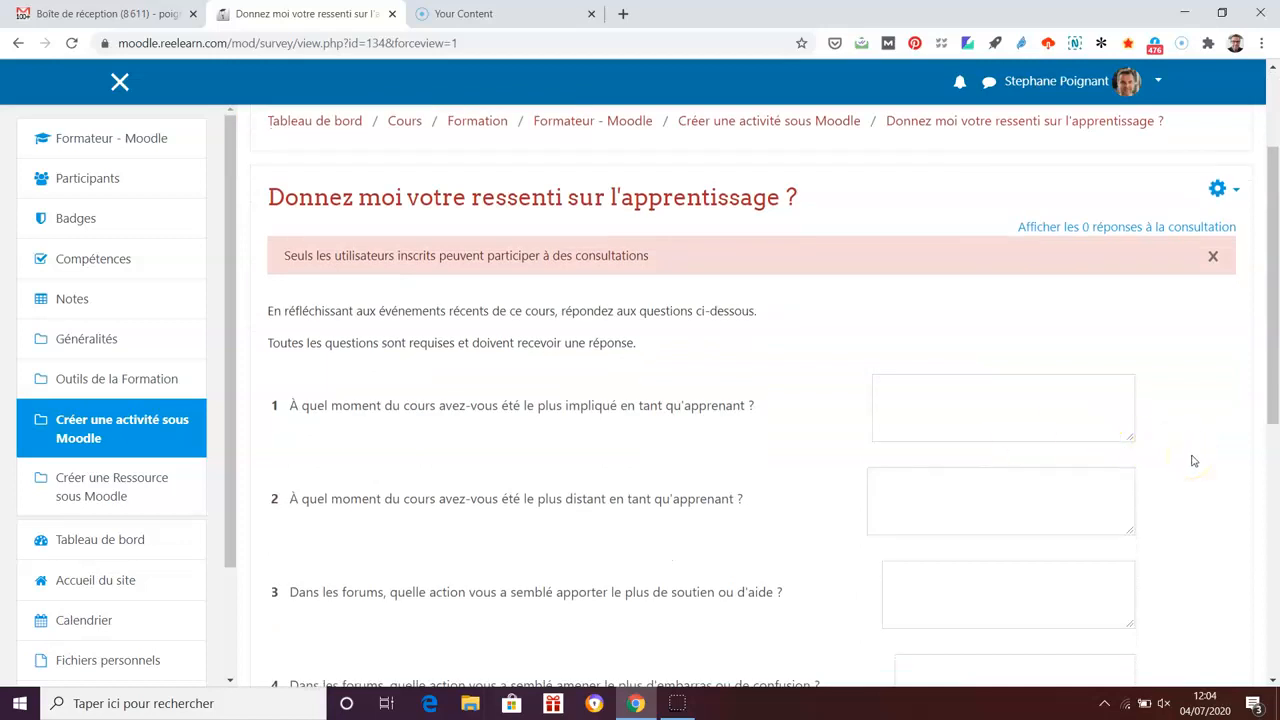
scroll(1142, 435, "down", 1)
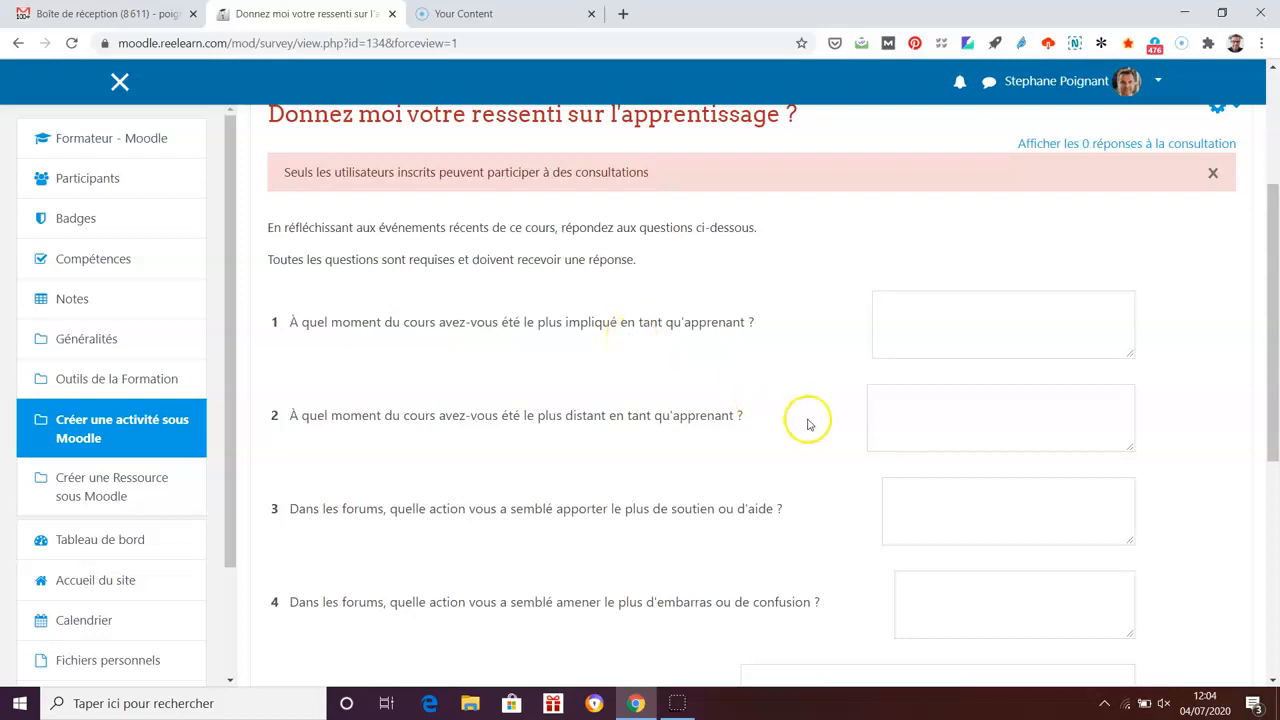
scroll(808, 424, "down", 1)
left_click_drag(566, 334, 596, 336)
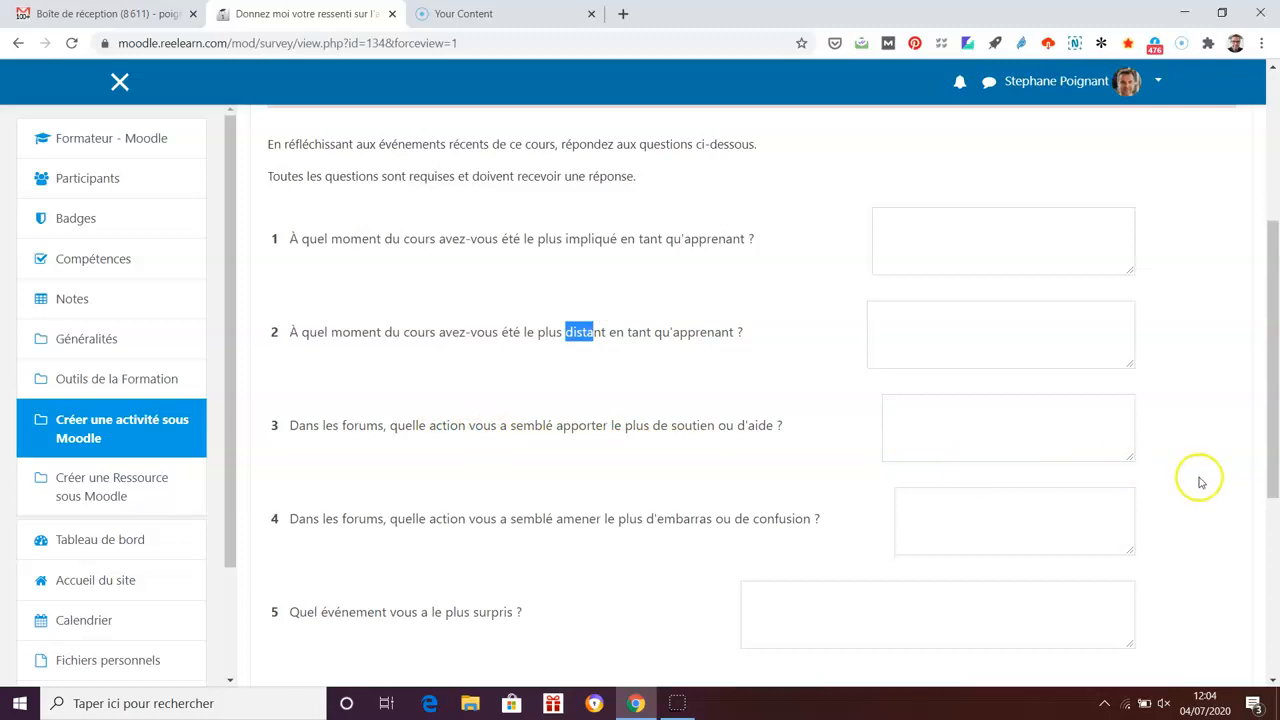
scroll(1195, 476, "up", 3)
scroll(1201, 483, "down", 1)
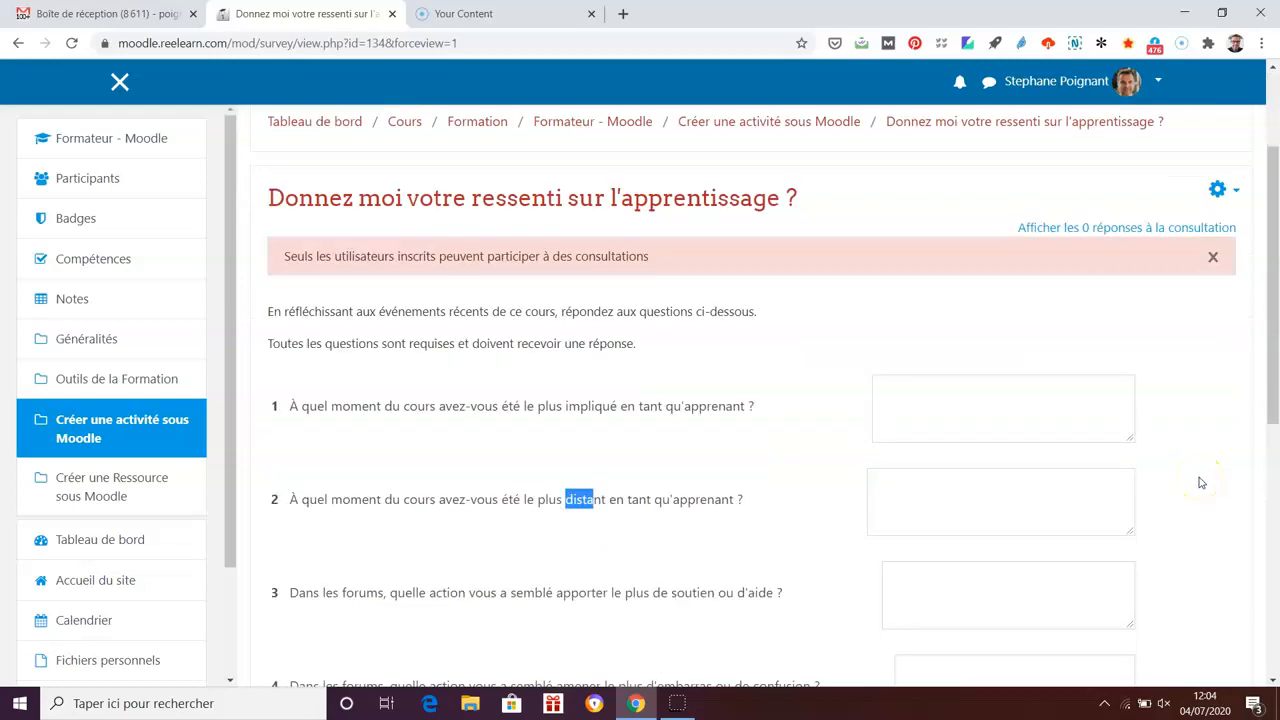
- Reopen the consultation's settings and consult the help on the consultation types, especially the COLLES description
left_click(1219, 190)
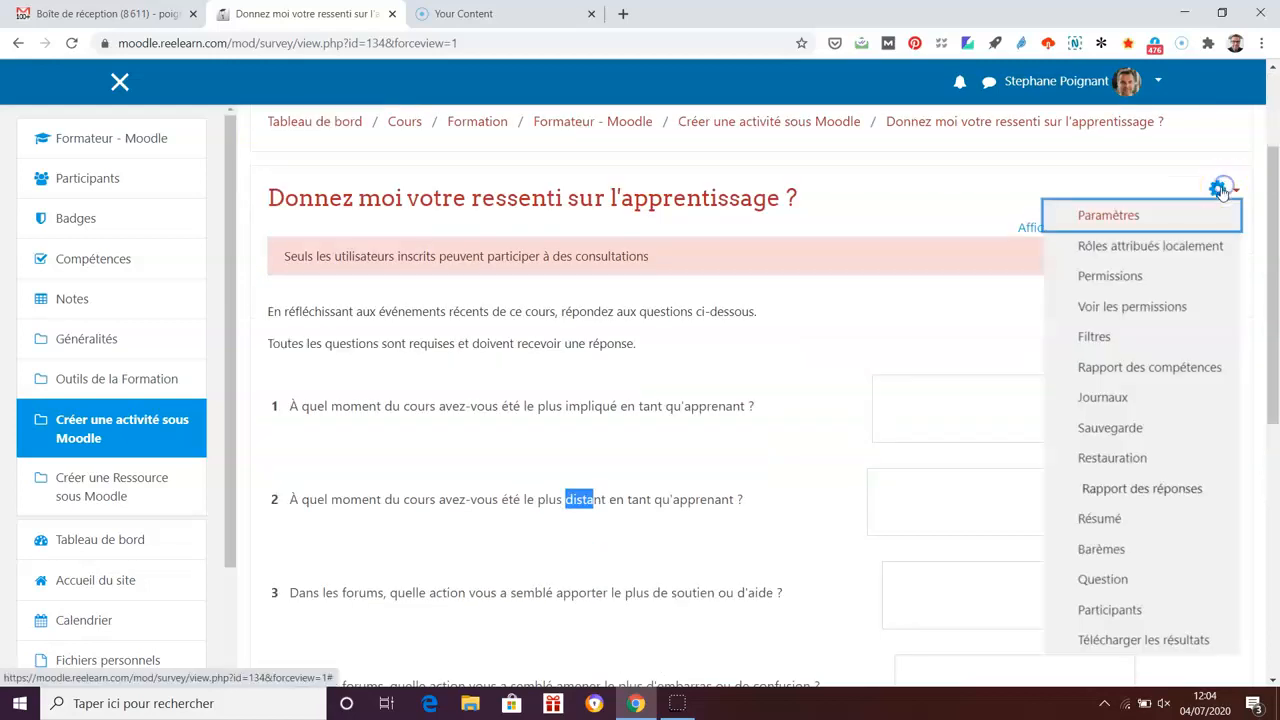
left_click(1168, 215)
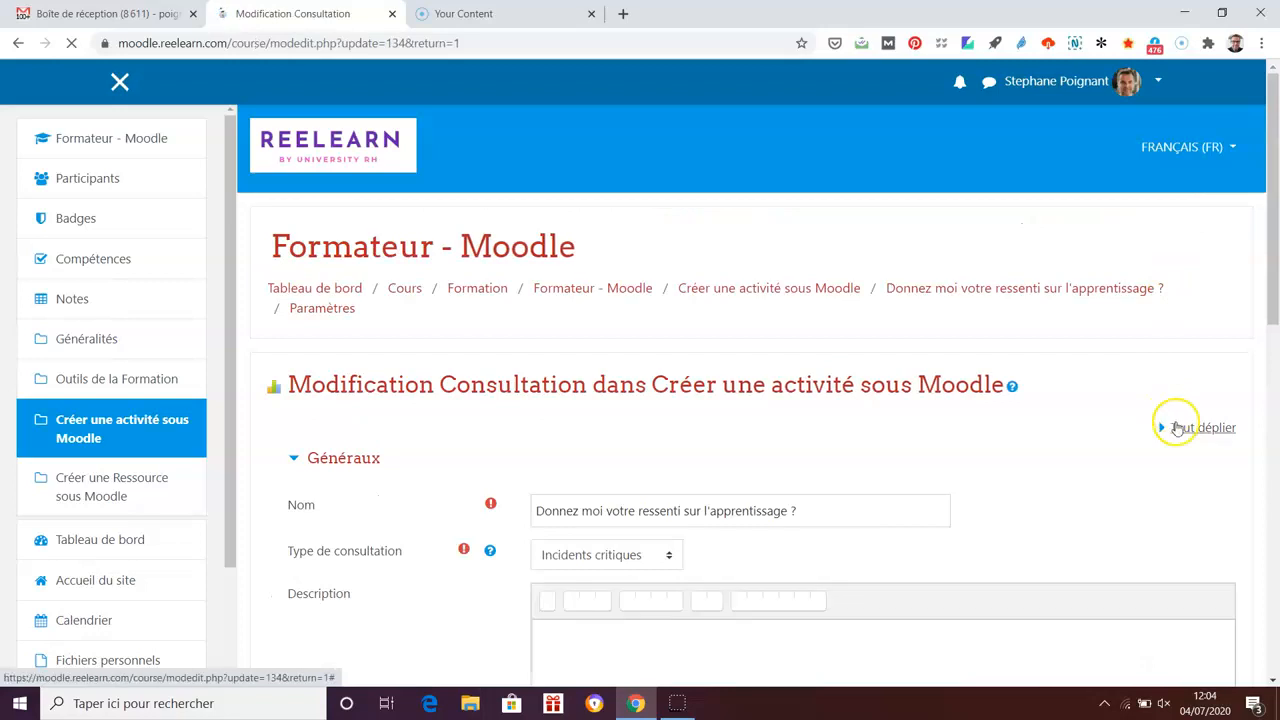
scroll(1174, 426, "down", 3)
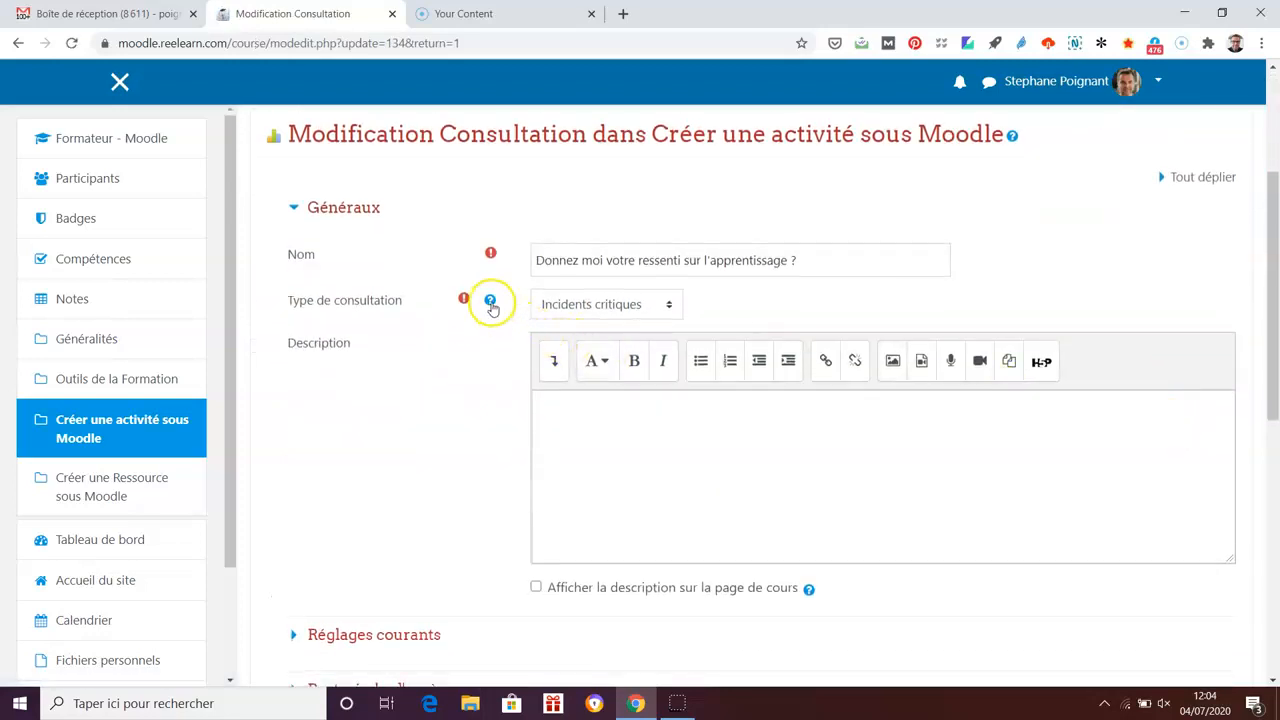
left_click(490, 302)
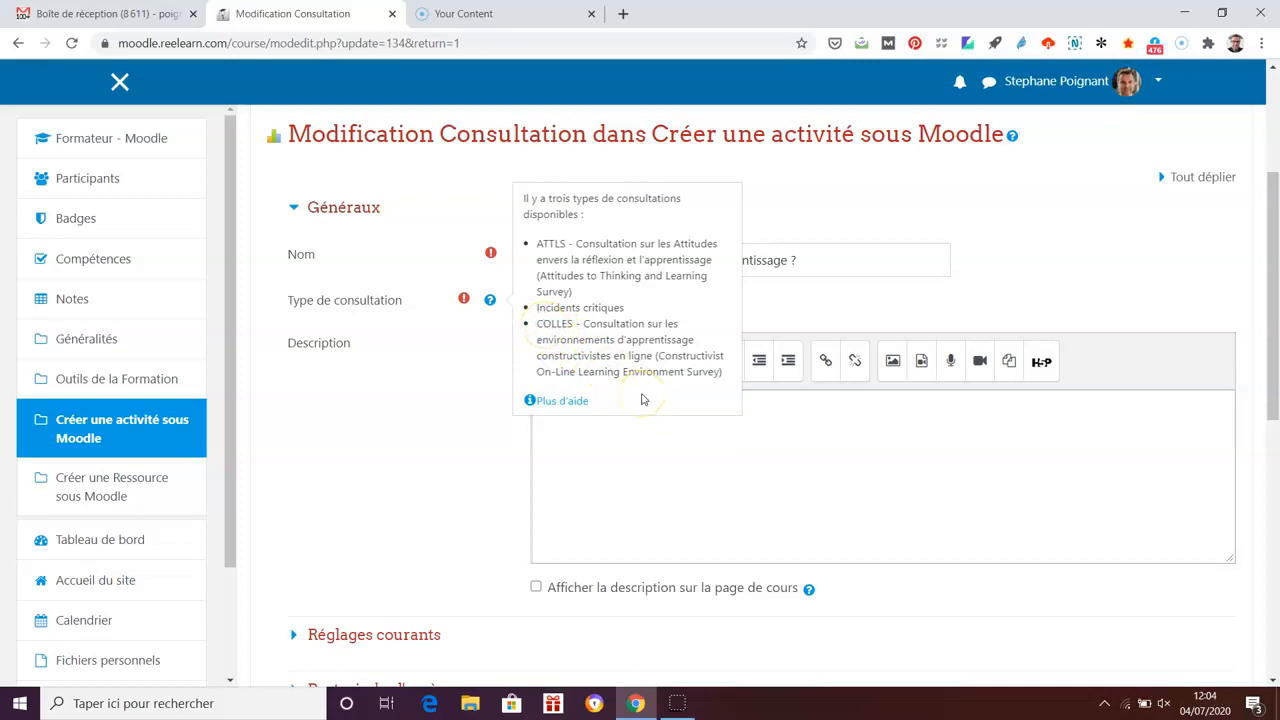
left_click(1021, 260)
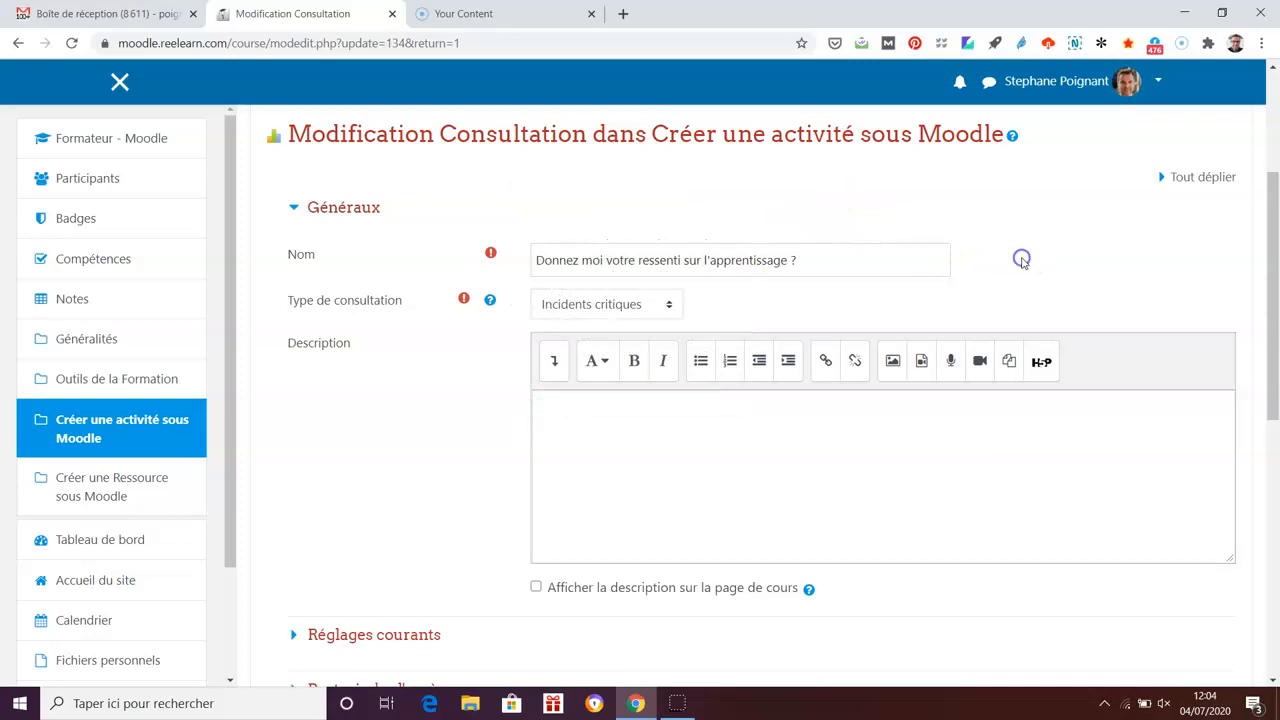
- Change the consultation type to COLLES (réel), then save and display the activity
left_click(669, 305)
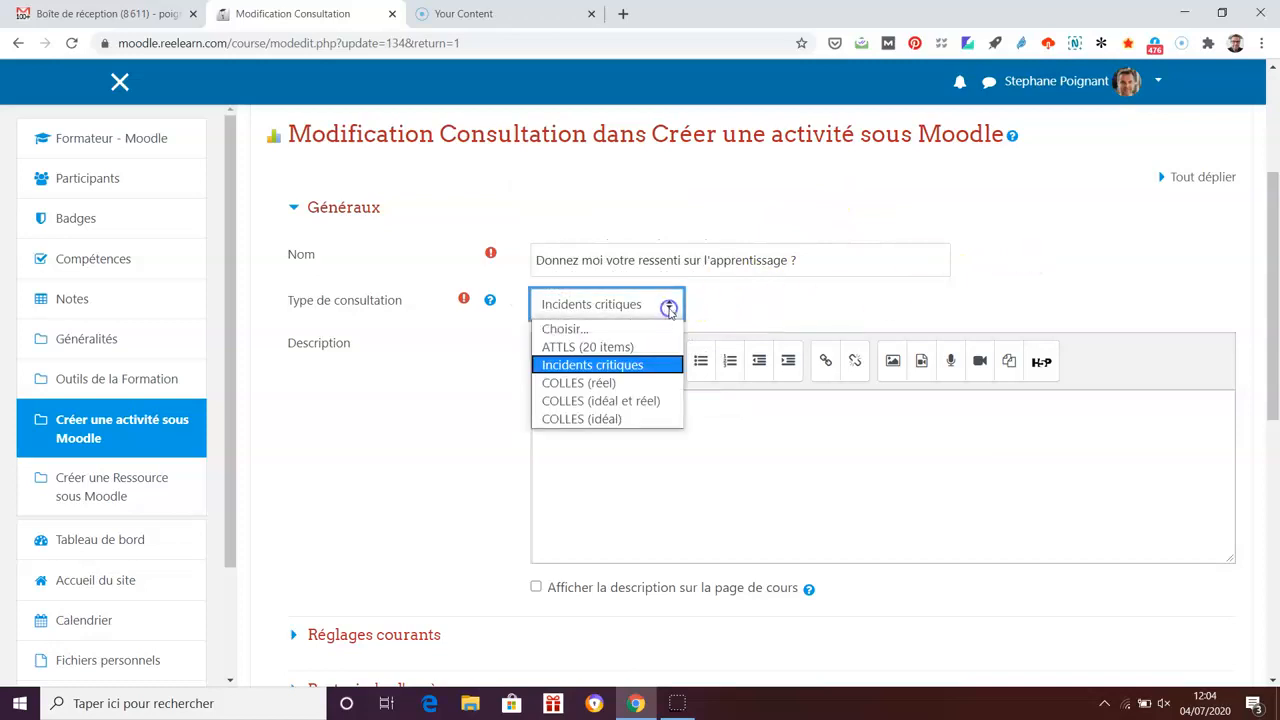
left_click(636, 384)
scroll(1257, 557, "down", 4)
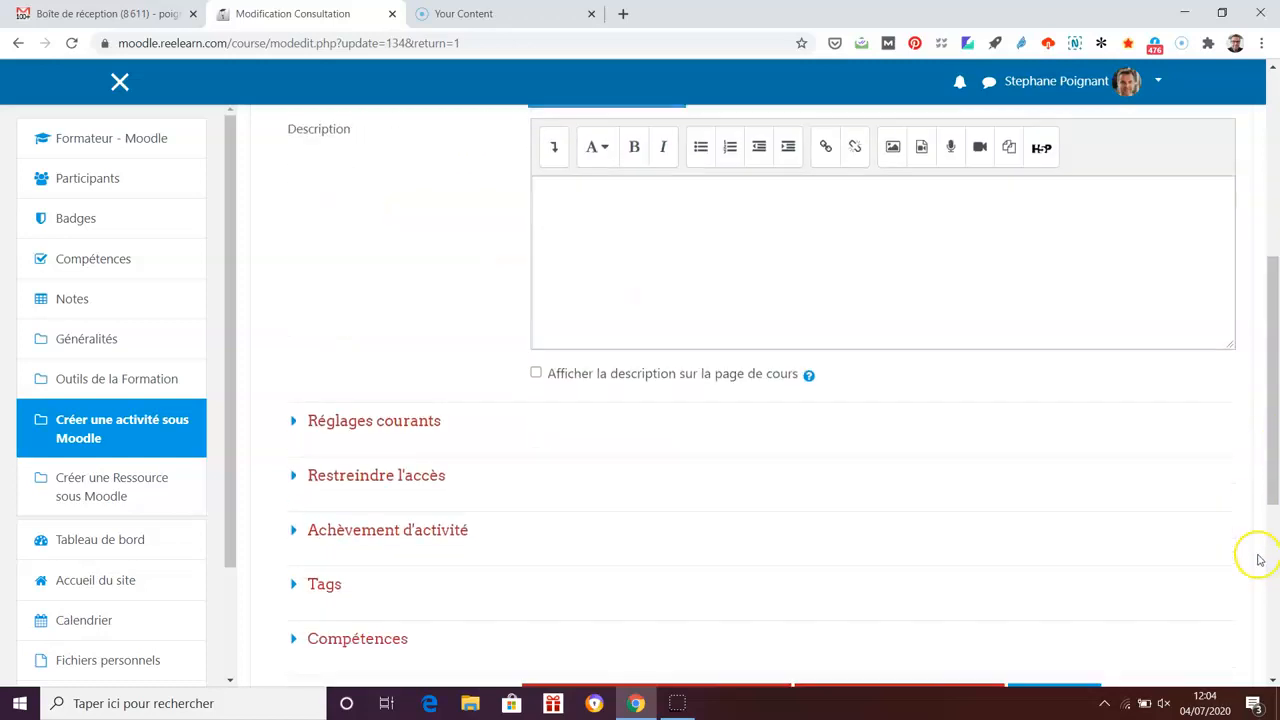
left_click(968, 507)
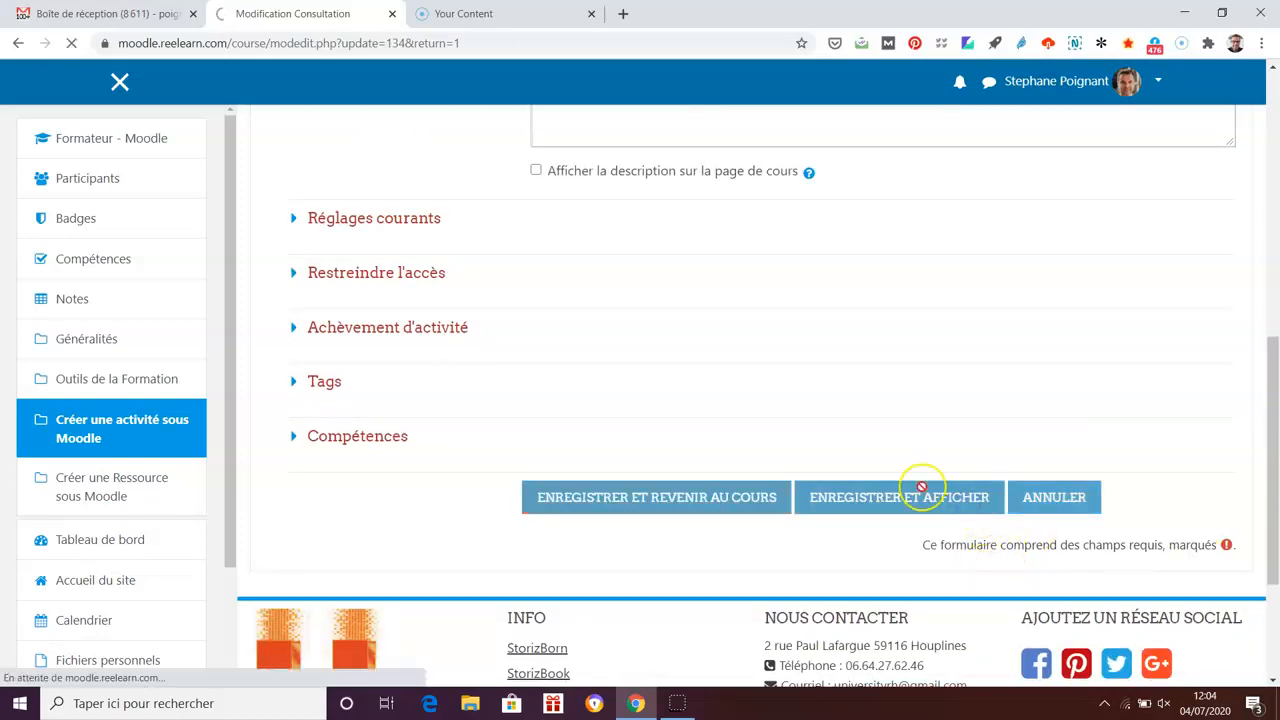
- Examine the whole COLLES (réel) questionnaire, from its introduction through each themed question group and answer scale to the closing questions
scroll(1121, 481, "down", 2)
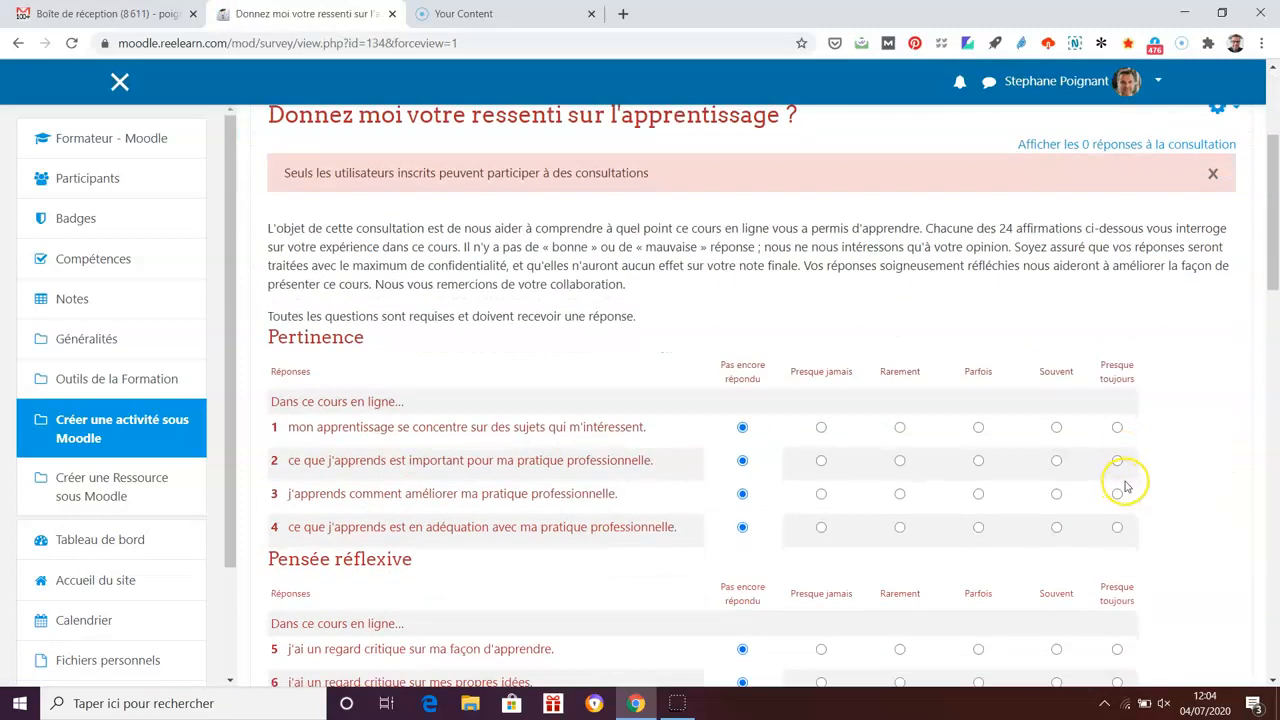
scroll(1181, 466, "up", 1)
scroll(1184, 470, "down", 1)
scroll(1184, 471, "down", 1)
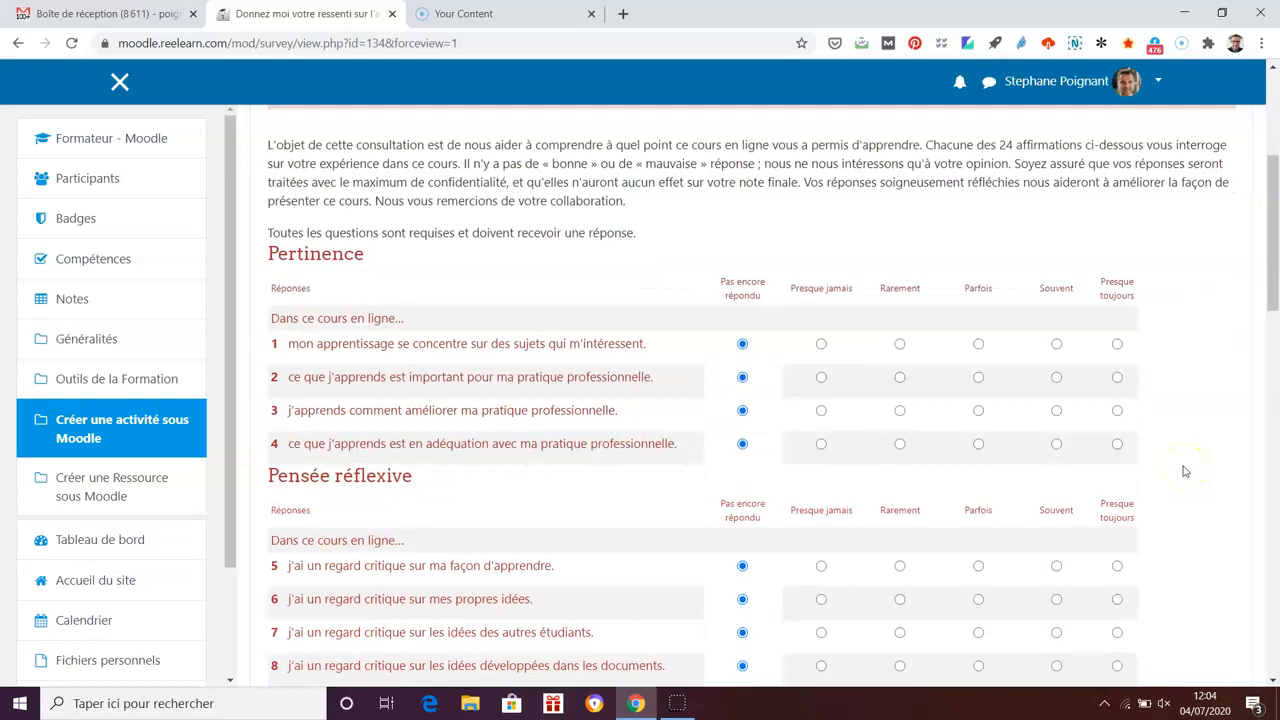
scroll(636, 510, "down", 1)
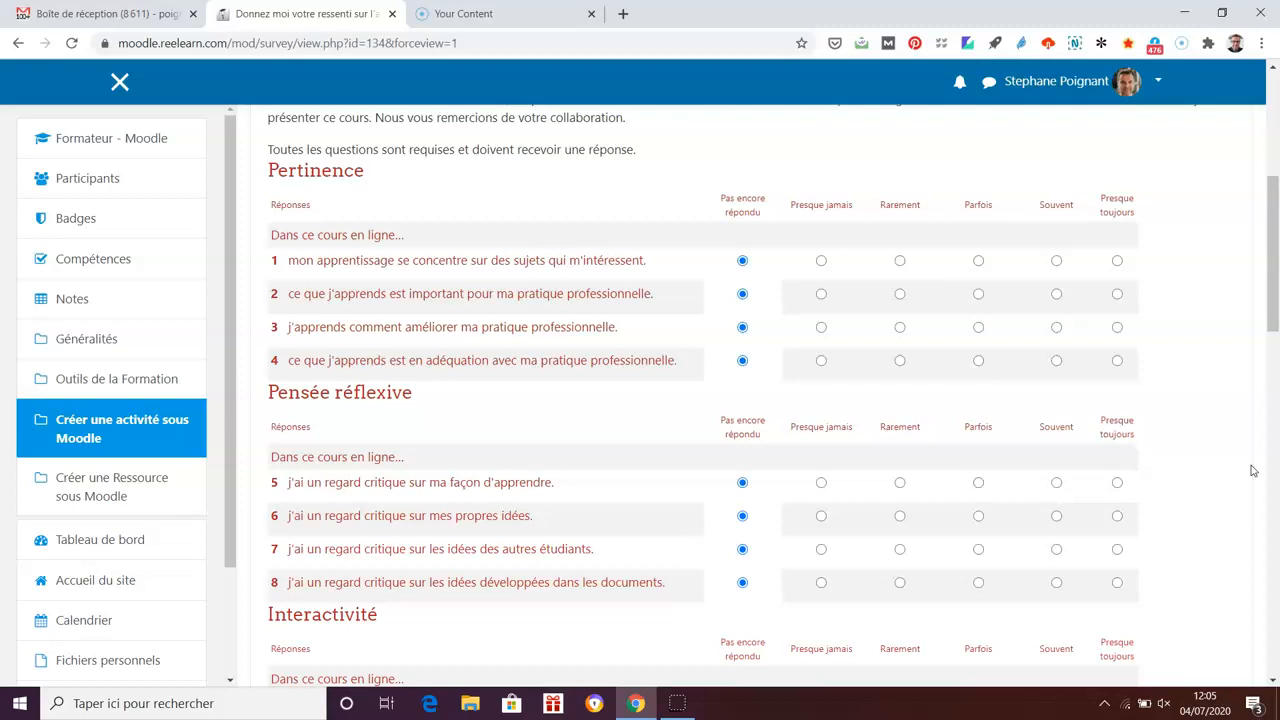
scroll(1252, 470, "down", 3)
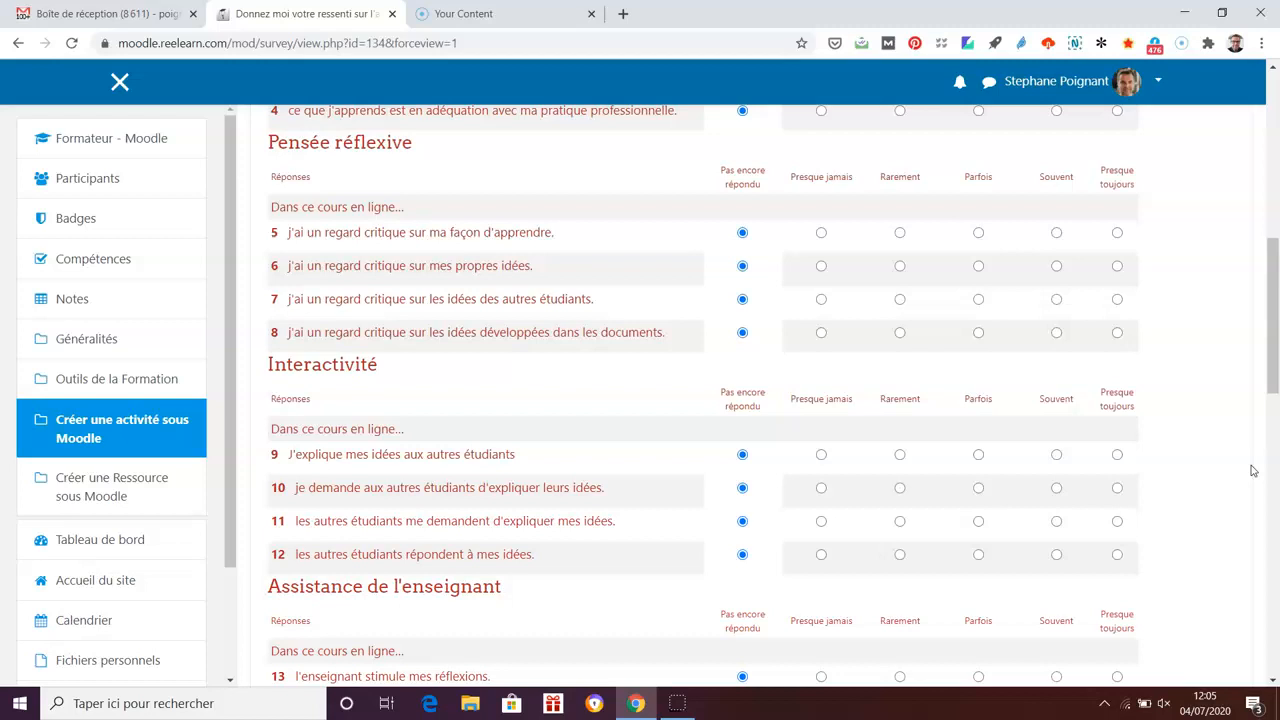
scroll(1252, 470, "down", 2)
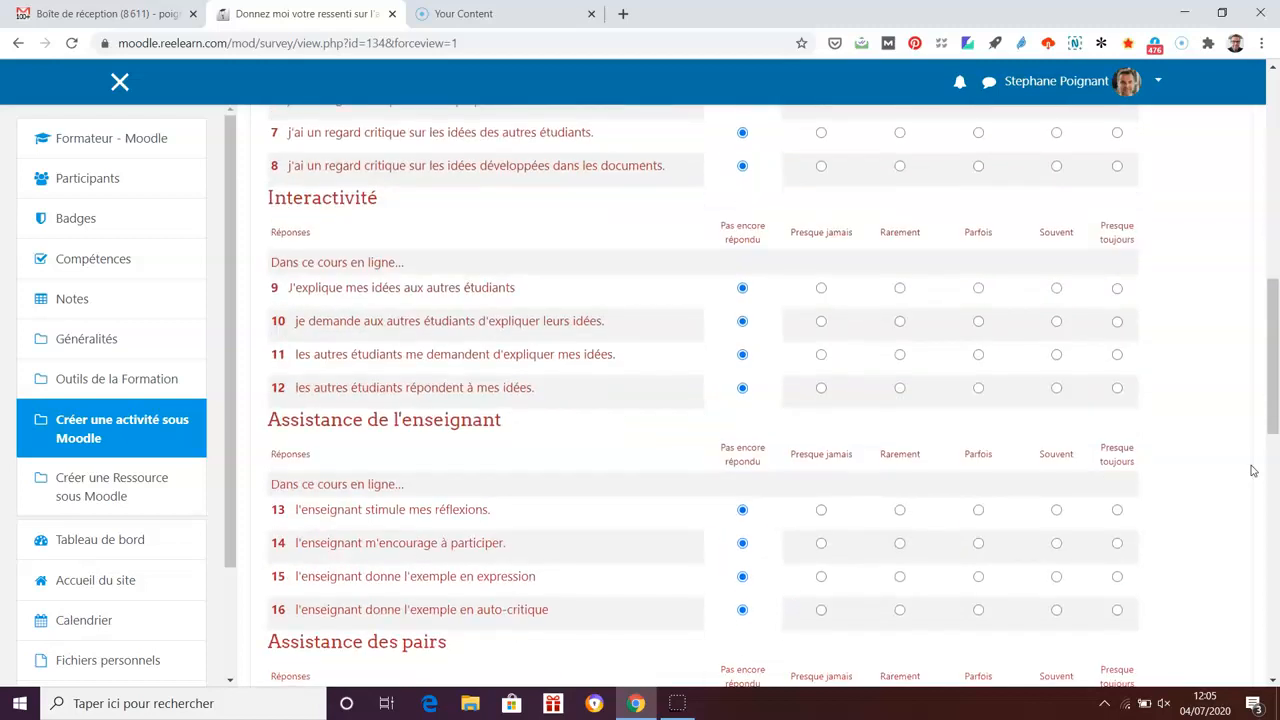
scroll(1252, 470, "down", 2)
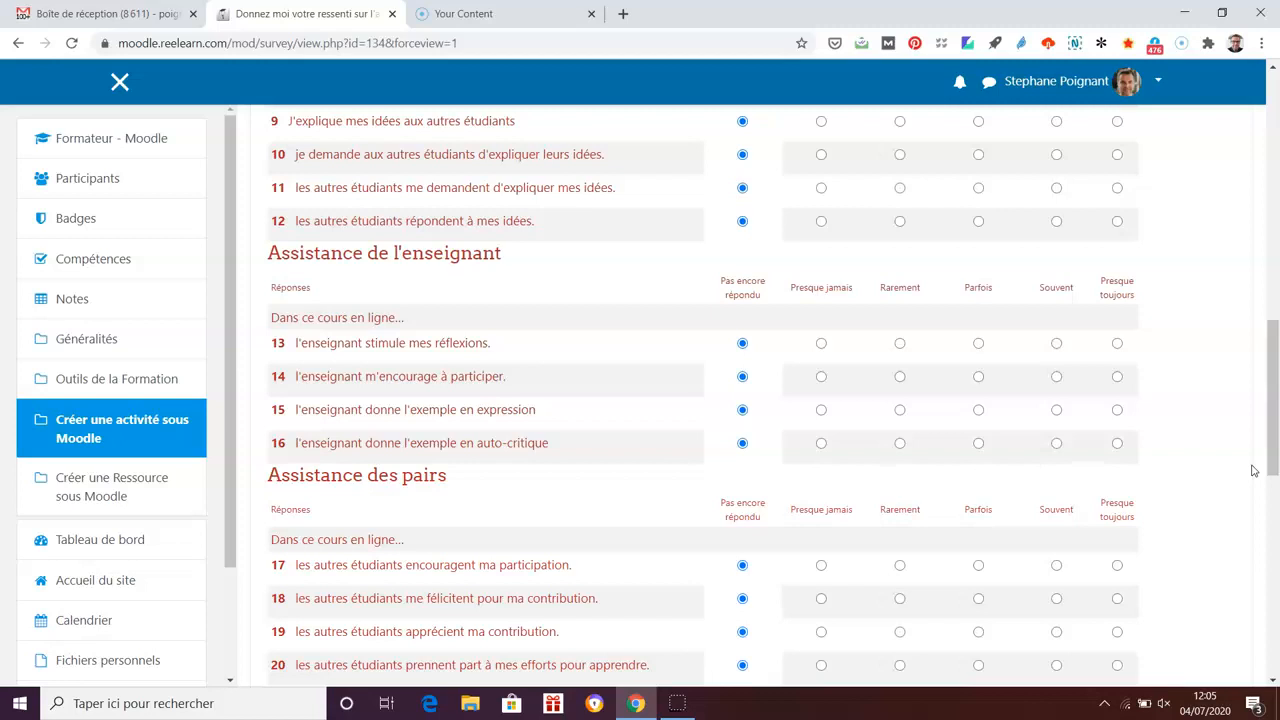
scroll(1253, 470, "down", 3)
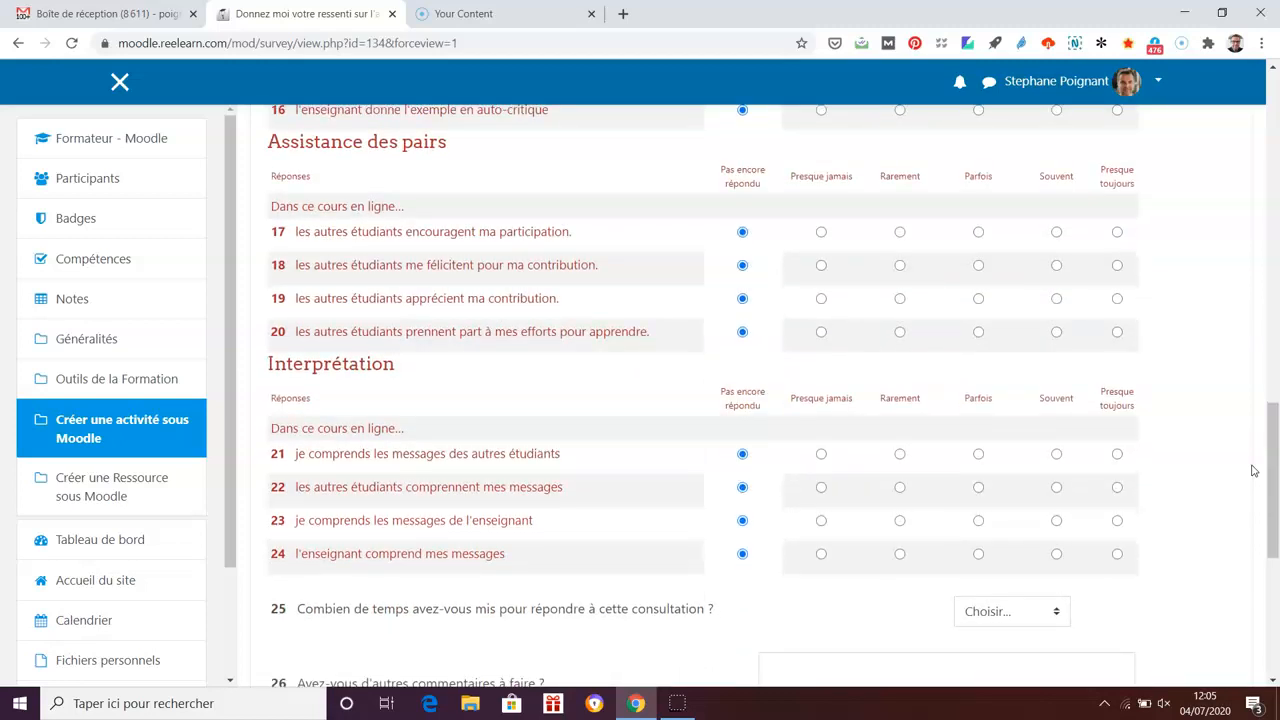
scroll(1253, 470, "down", 2)
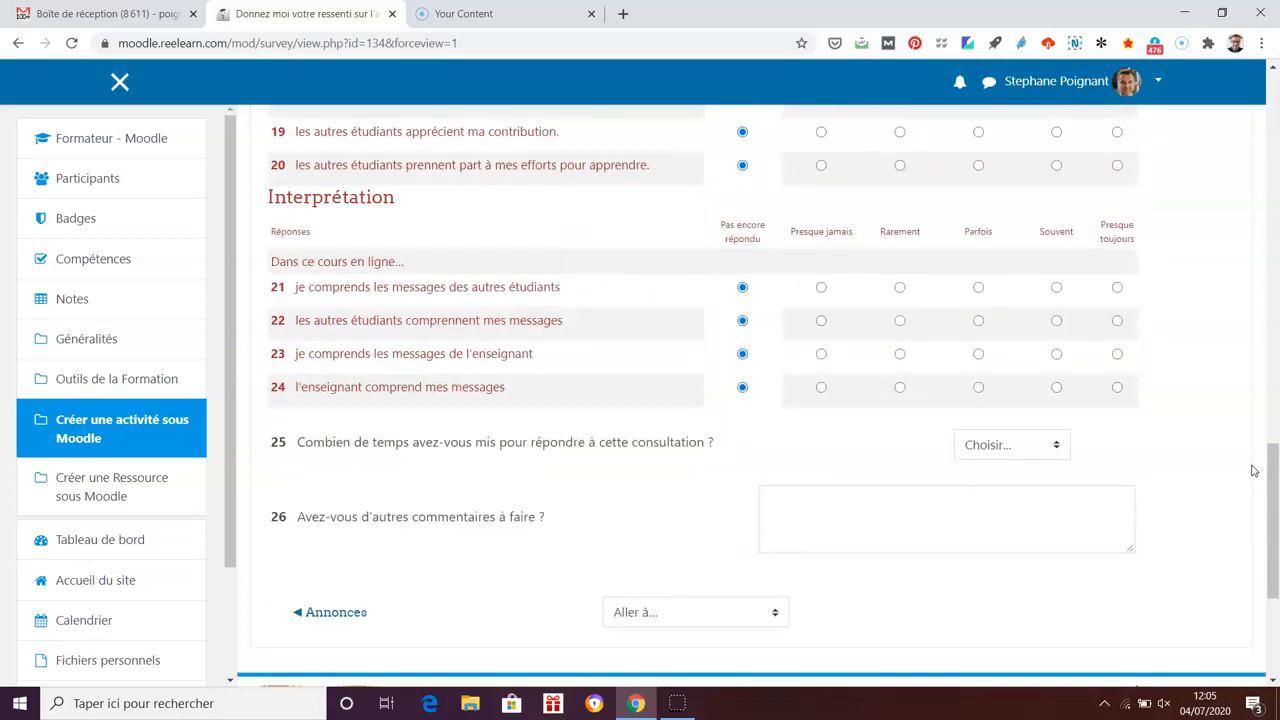
scroll(1253, 470, "up", 15)
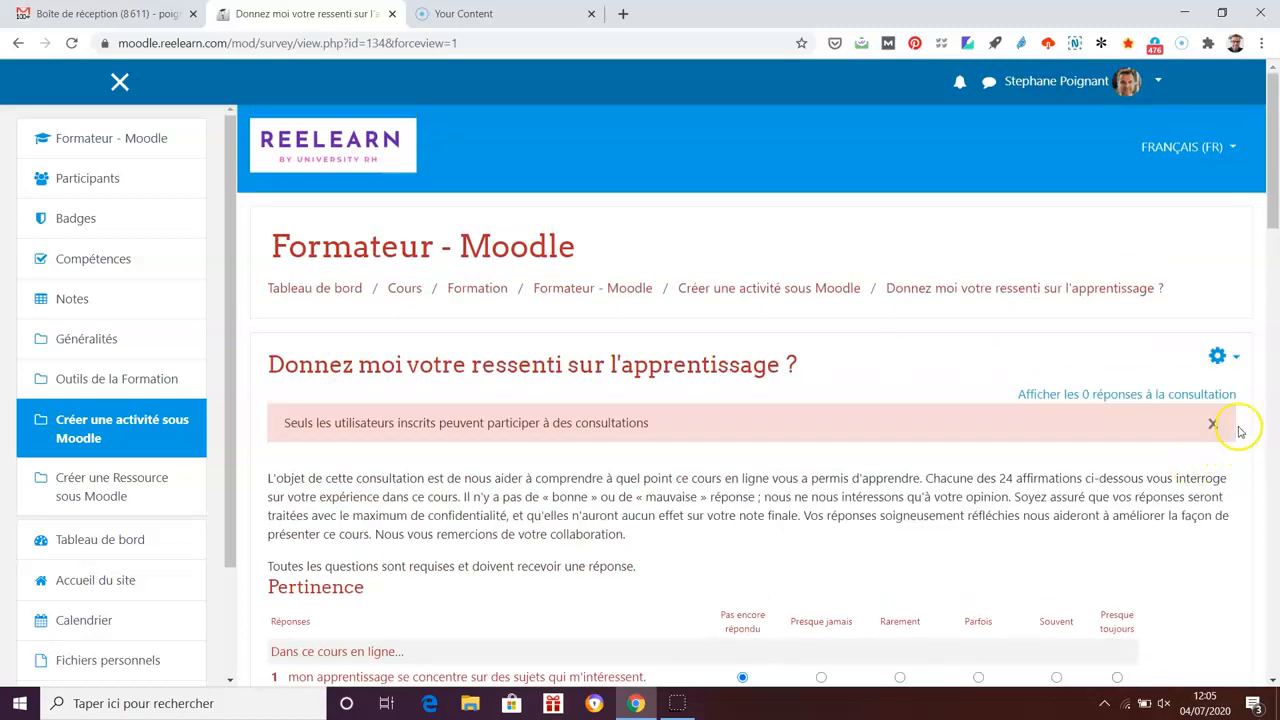
- Change the consultation type to COLLES (idéal et réel) in the activity's settings, then save and display it
left_click(1219, 360)
left_click(1187, 381)
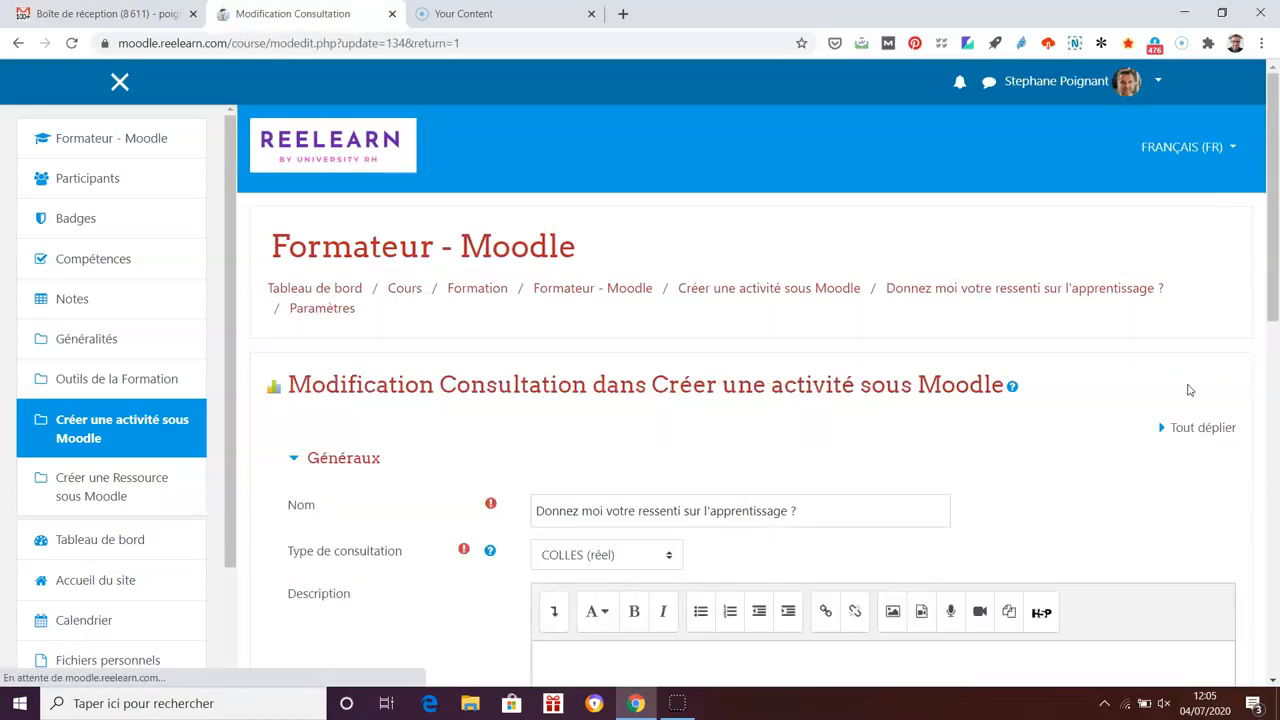
scroll(1143, 460, "down", 3)
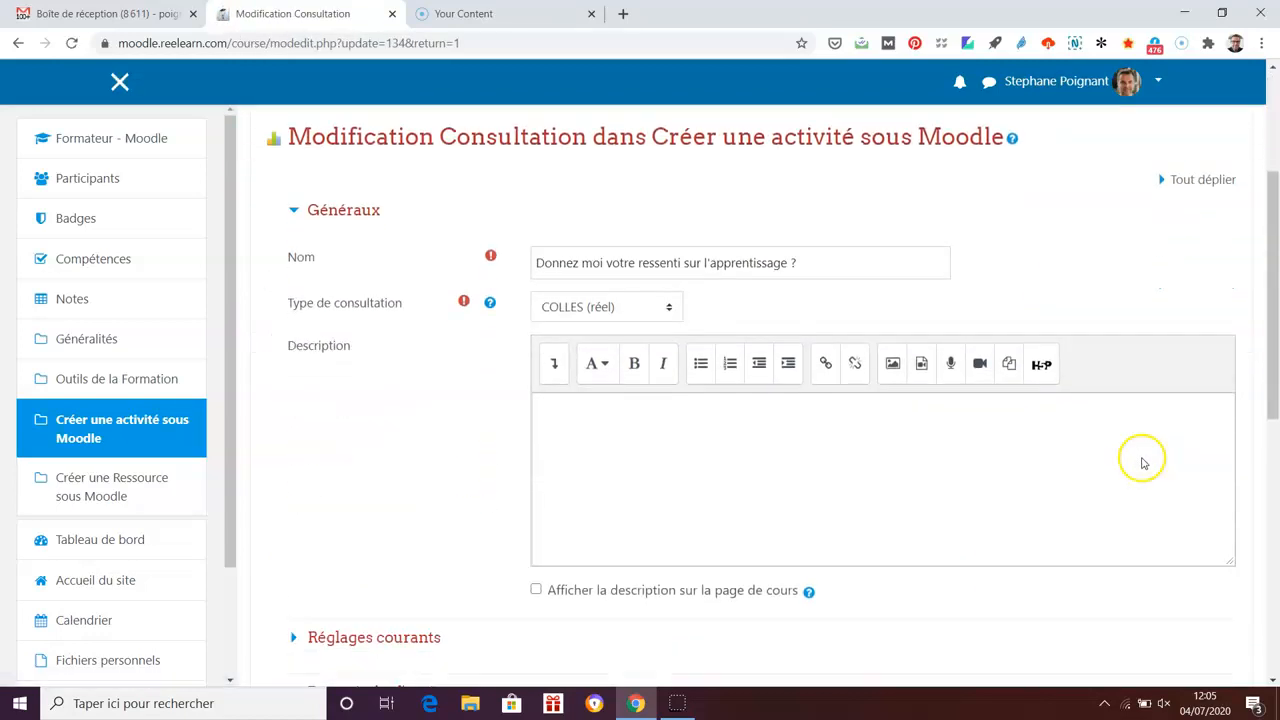
left_click(489, 301)
left_click(860, 305)
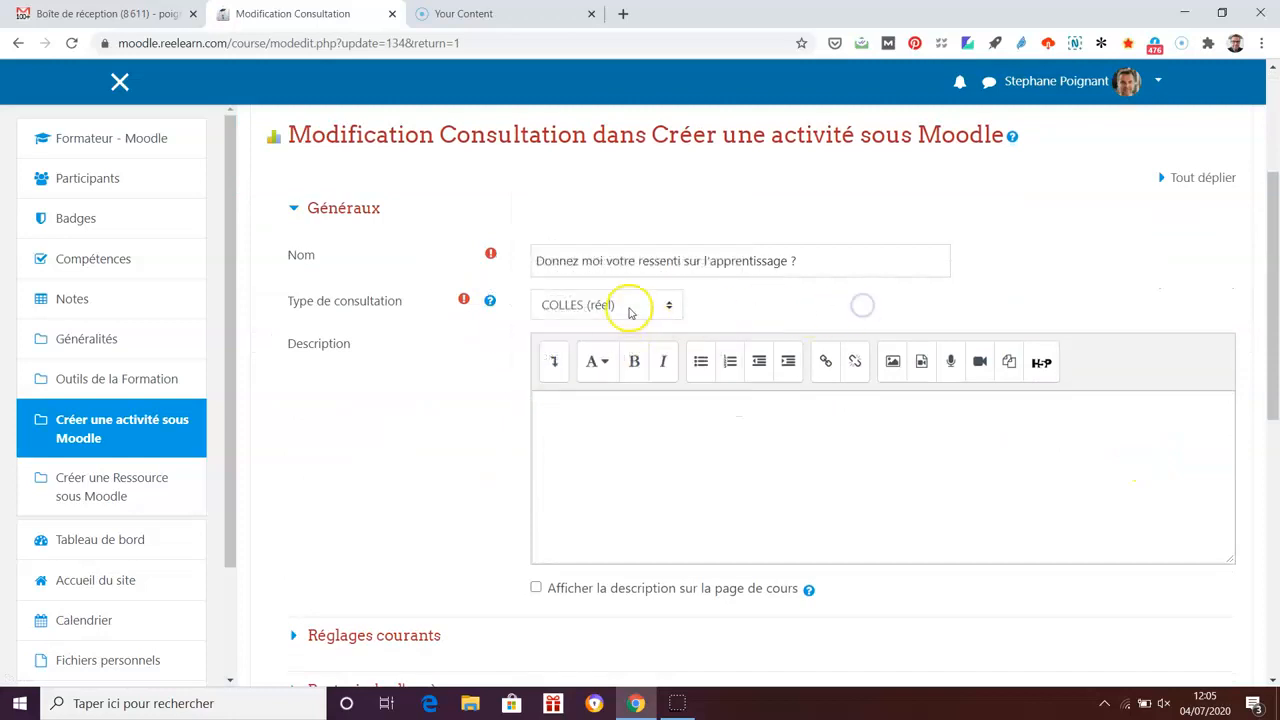
left_click(631, 305)
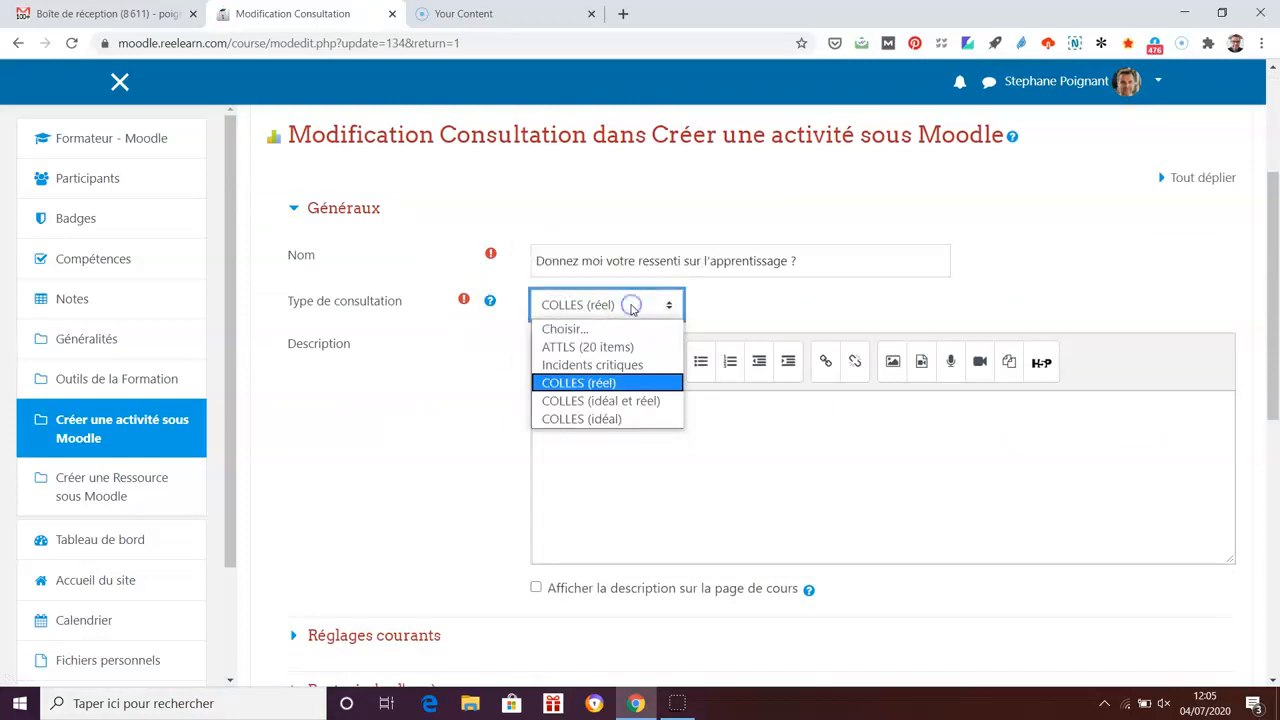
left_click(638, 401)
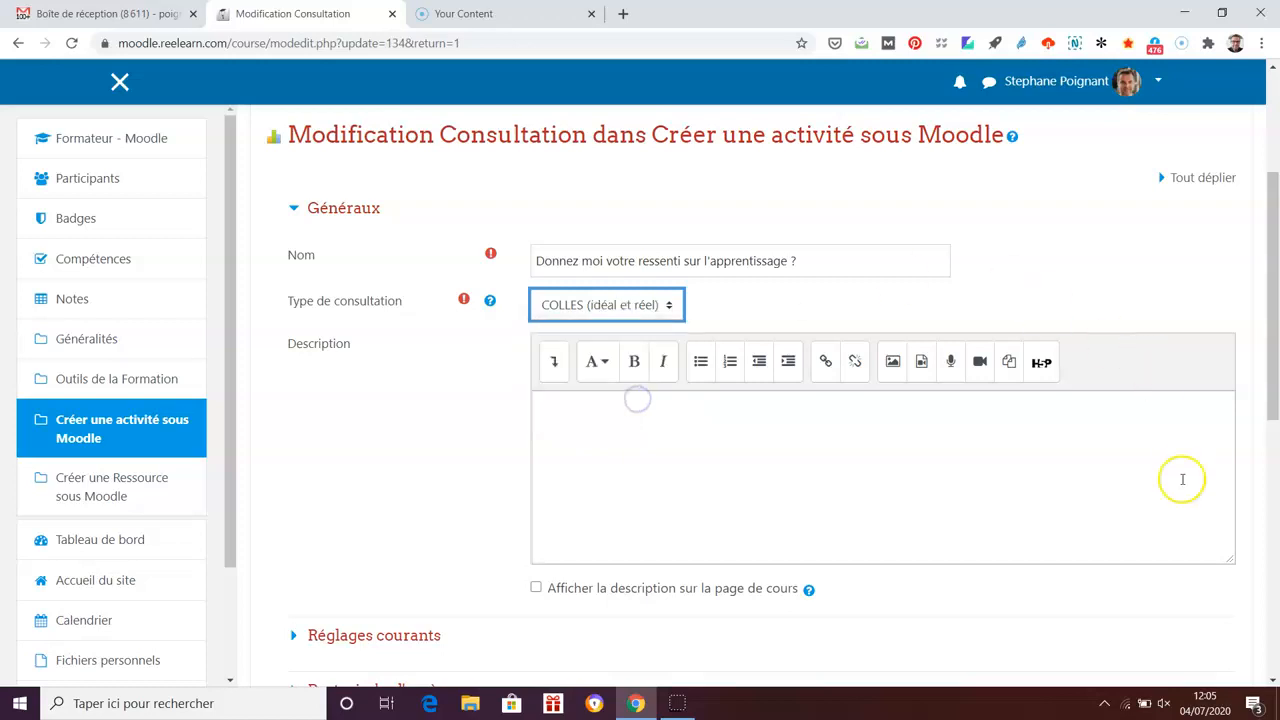
scroll(1172, 500, "down", 5)
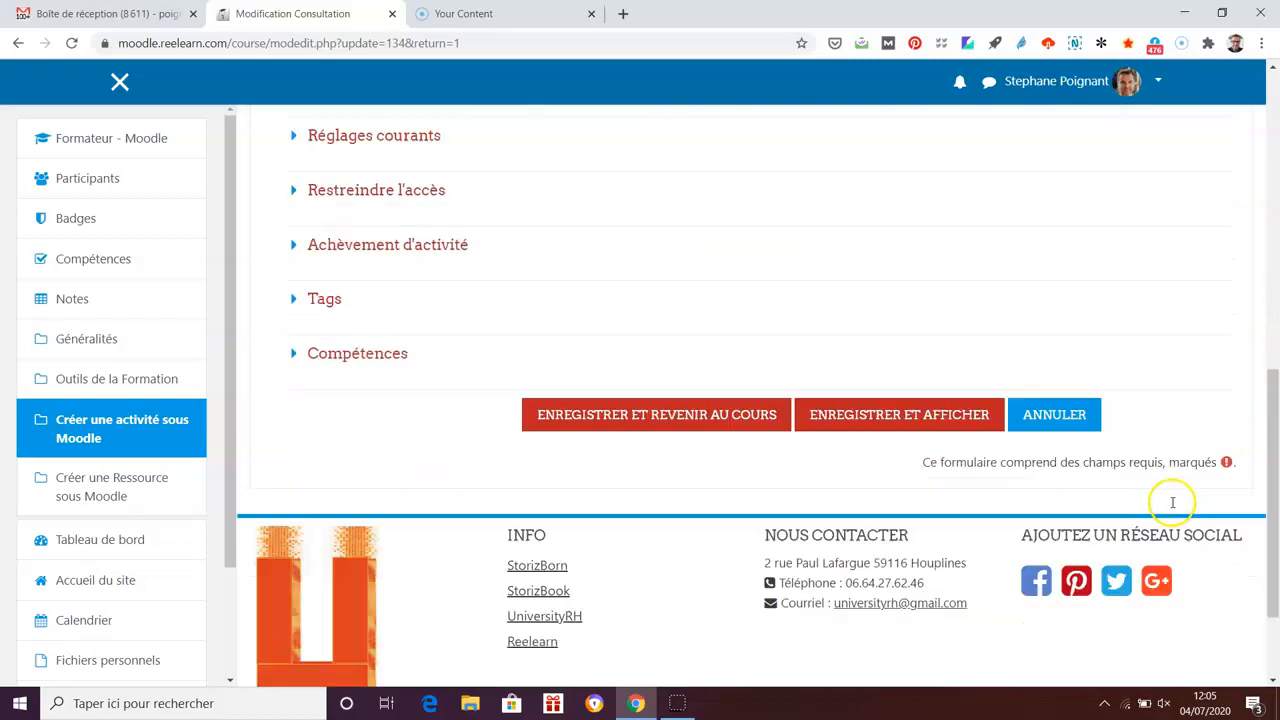
left_click(920, 414)
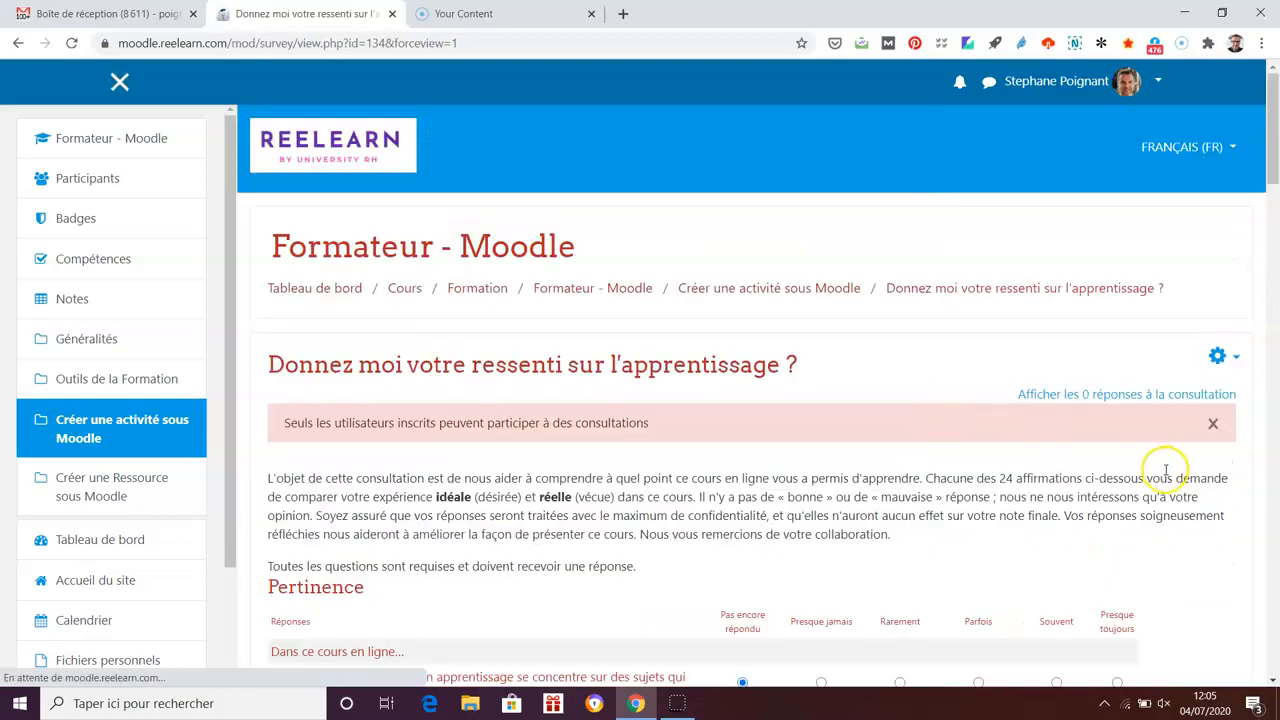
- Examine the COLLES (idéal et réel) questionnaire, comparing the paired ideal and real statements from Pertinence through Interprétation
scroll(1166, 471, "down", 3)
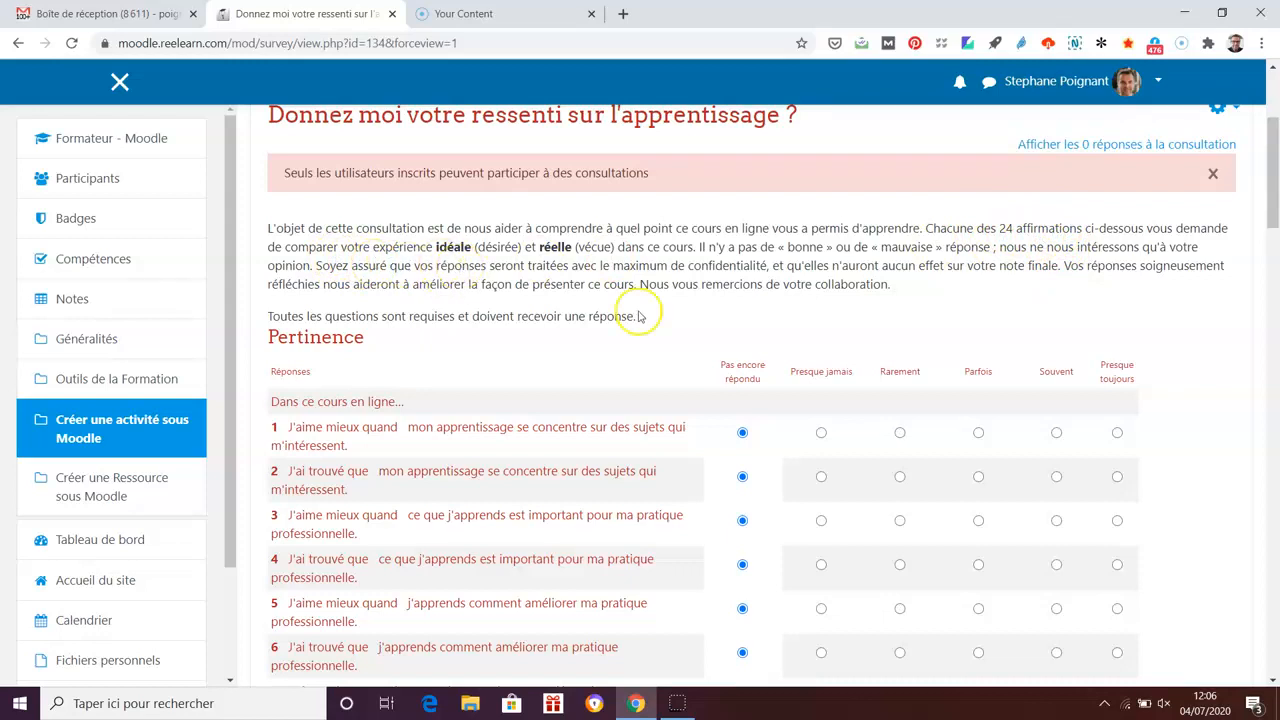
scroll(1234, 434, "down", 2)
scroll(1234, 437, "down", 5)
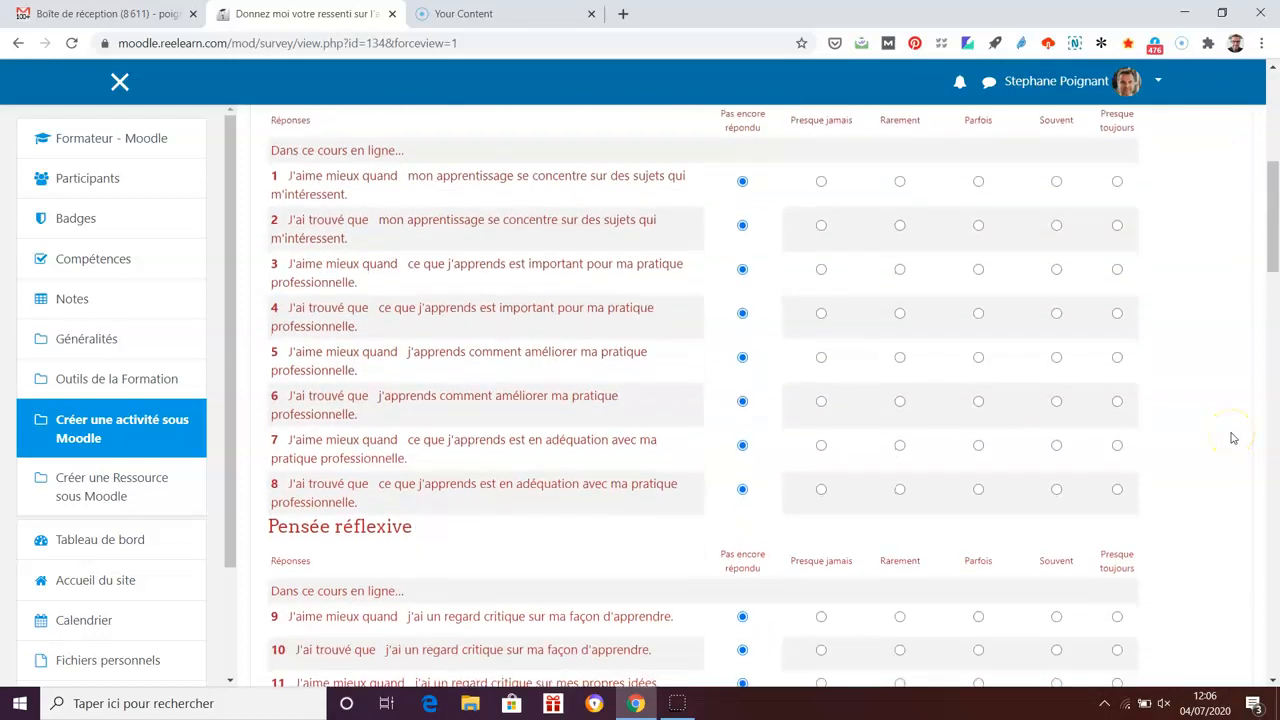
scroll(1233, 438, "down", 7)
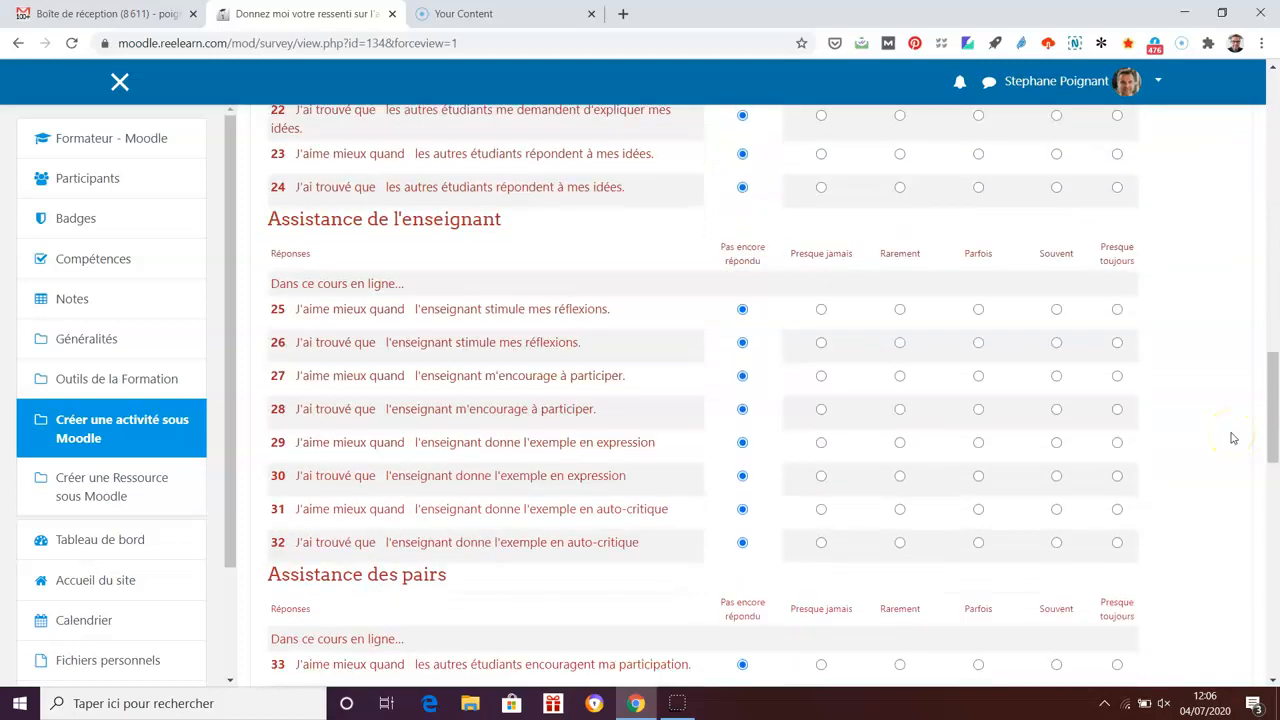
scroll(1233, 438, "down", 9)
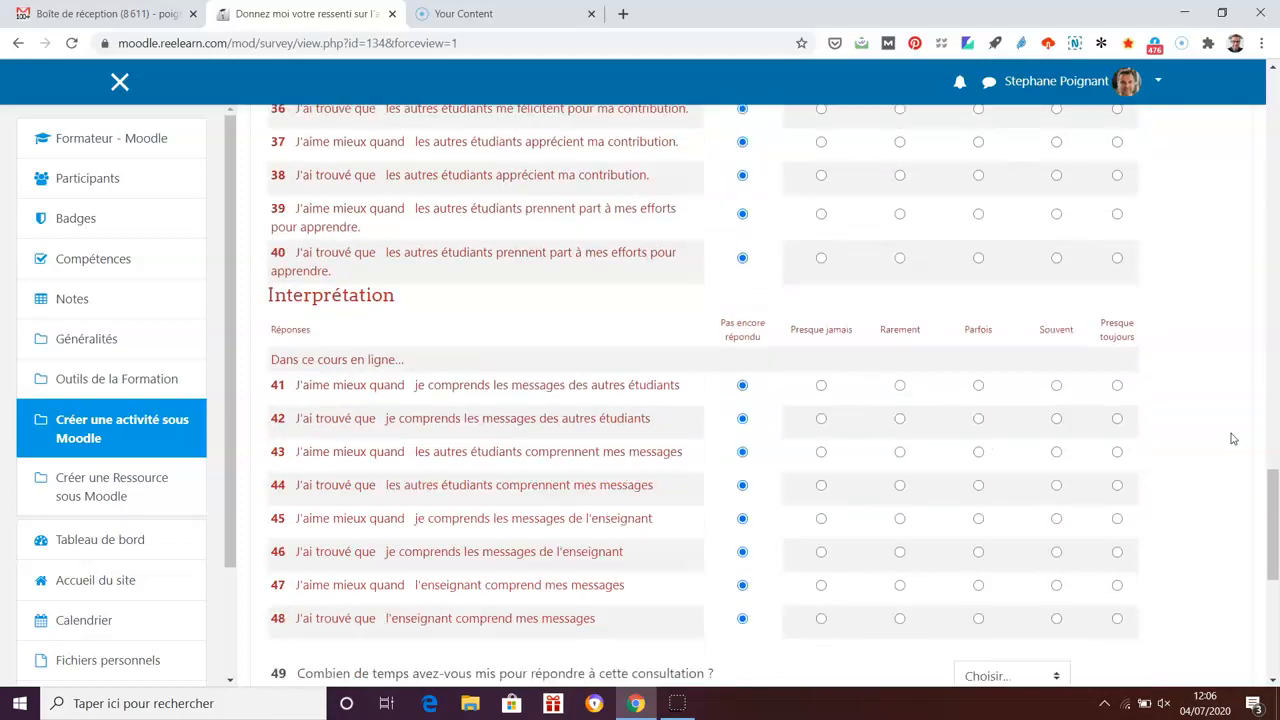
scroll(1233, 438, "up", 10)
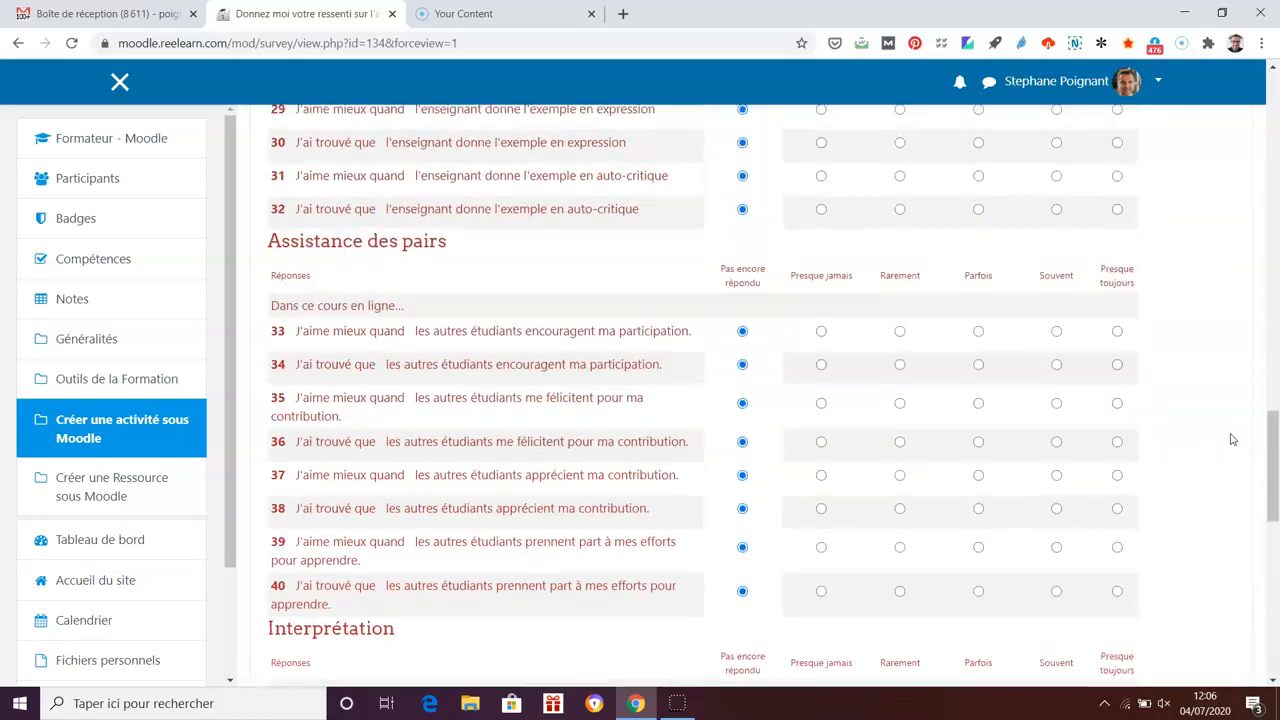
scroll(1231, 438, "up", 14)
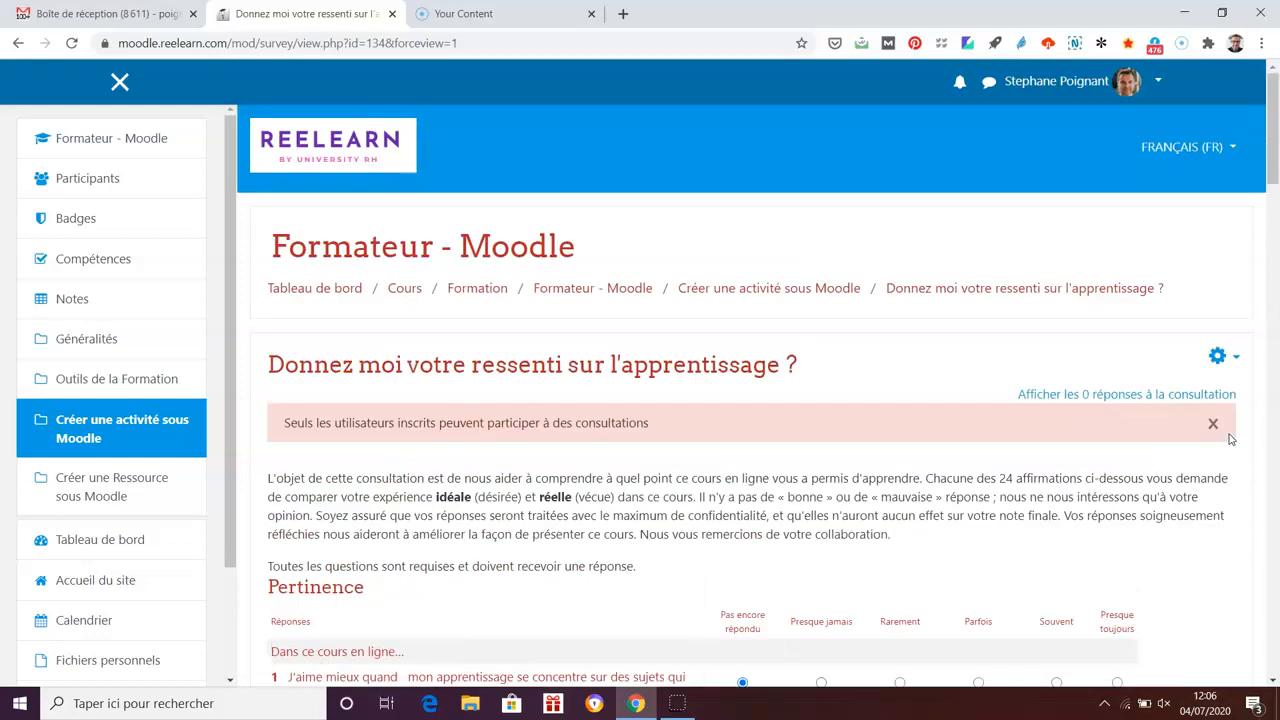
- Change the consultation type to COLLES (idéal) in the activity's settings, then save and display it
left_click(1221, 356)
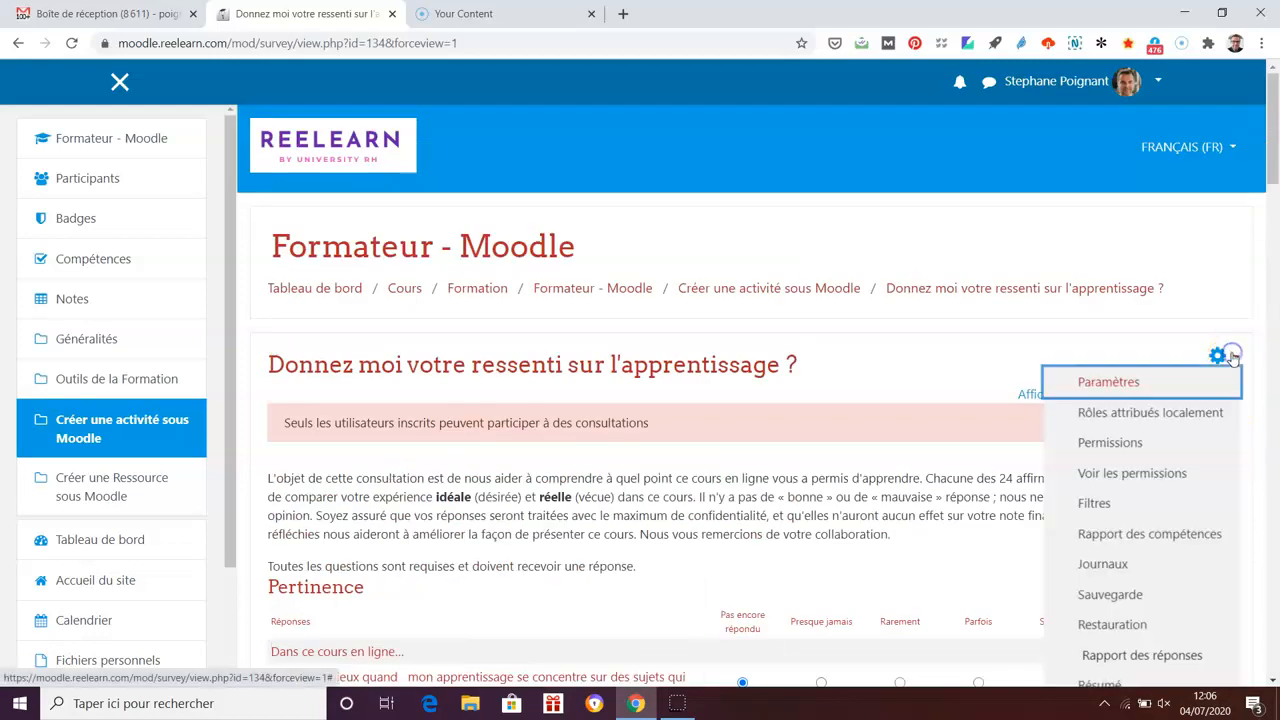
left_click(1108, 382)
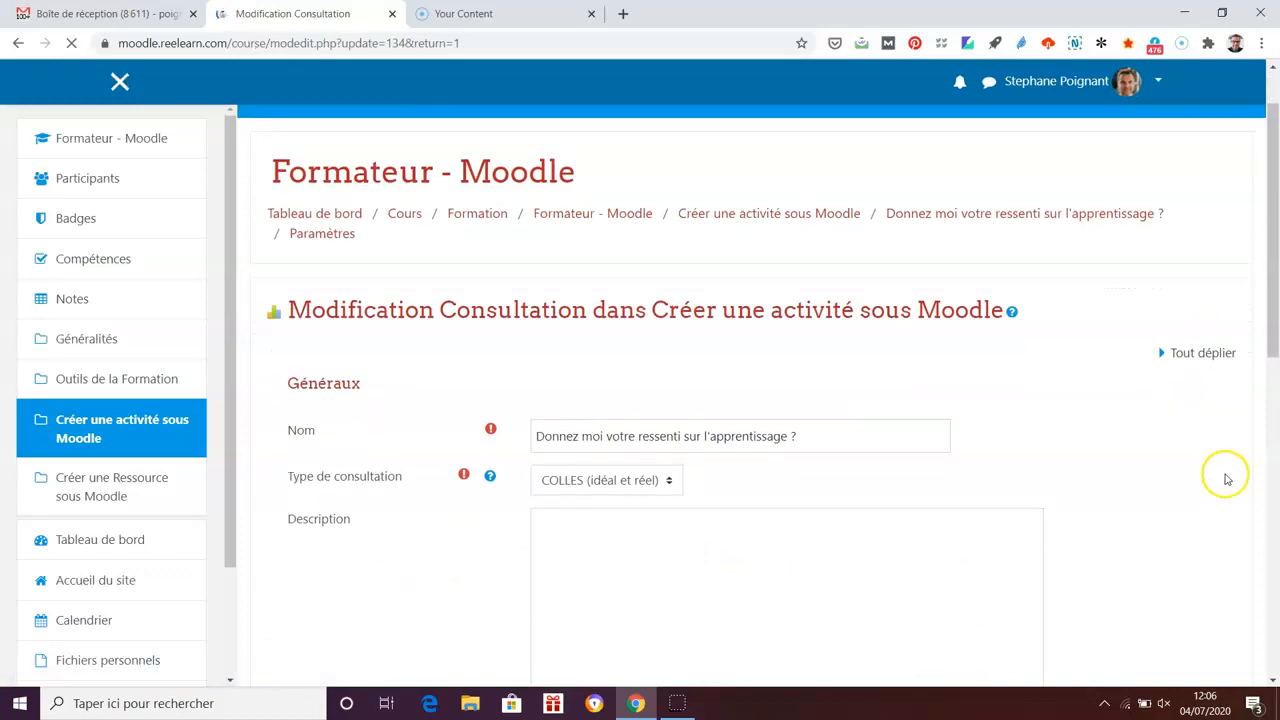
scroll(700, 459, "down", 2)
left_click(491, 418)
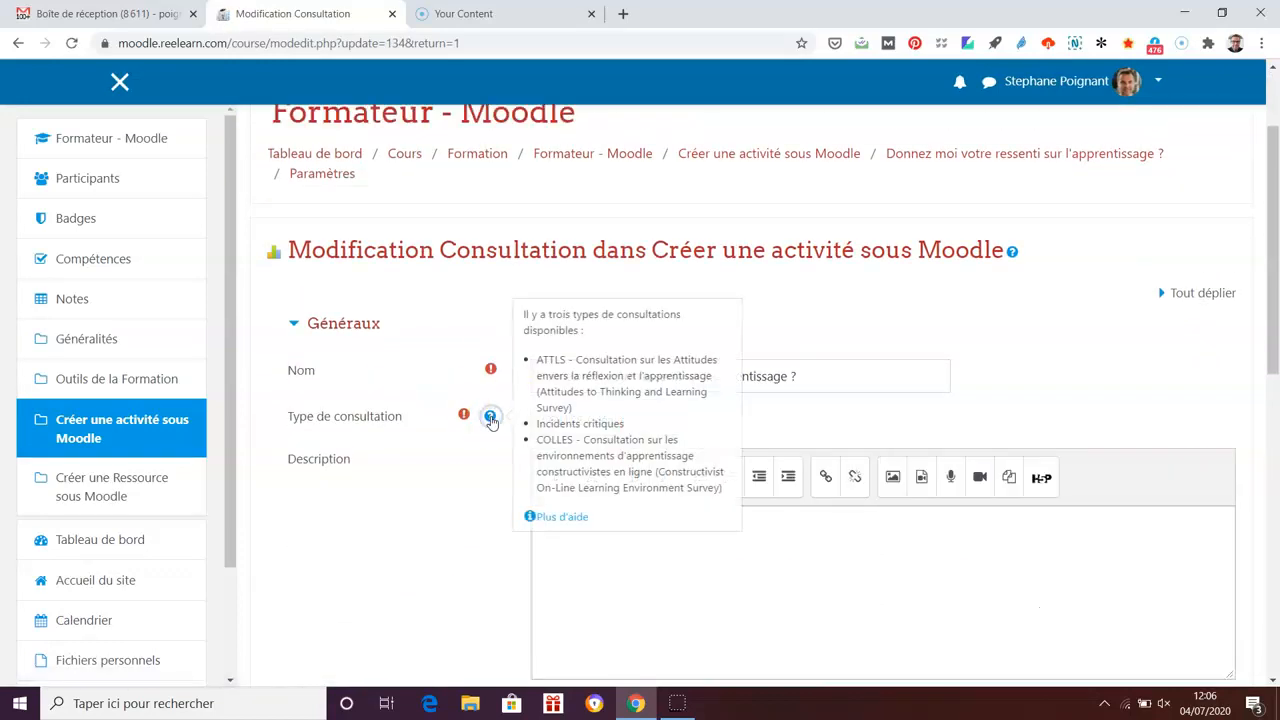
left_click(934, 400)
left_click(668, 423)
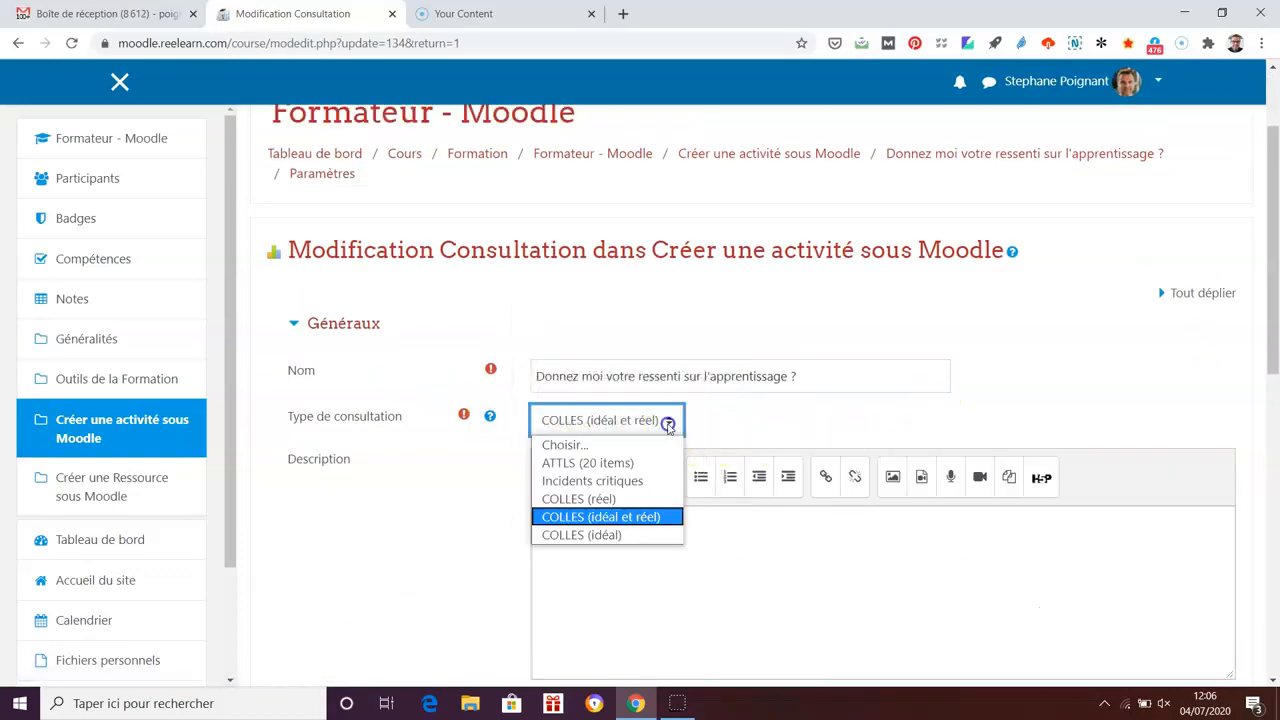
left_click(651, 535)
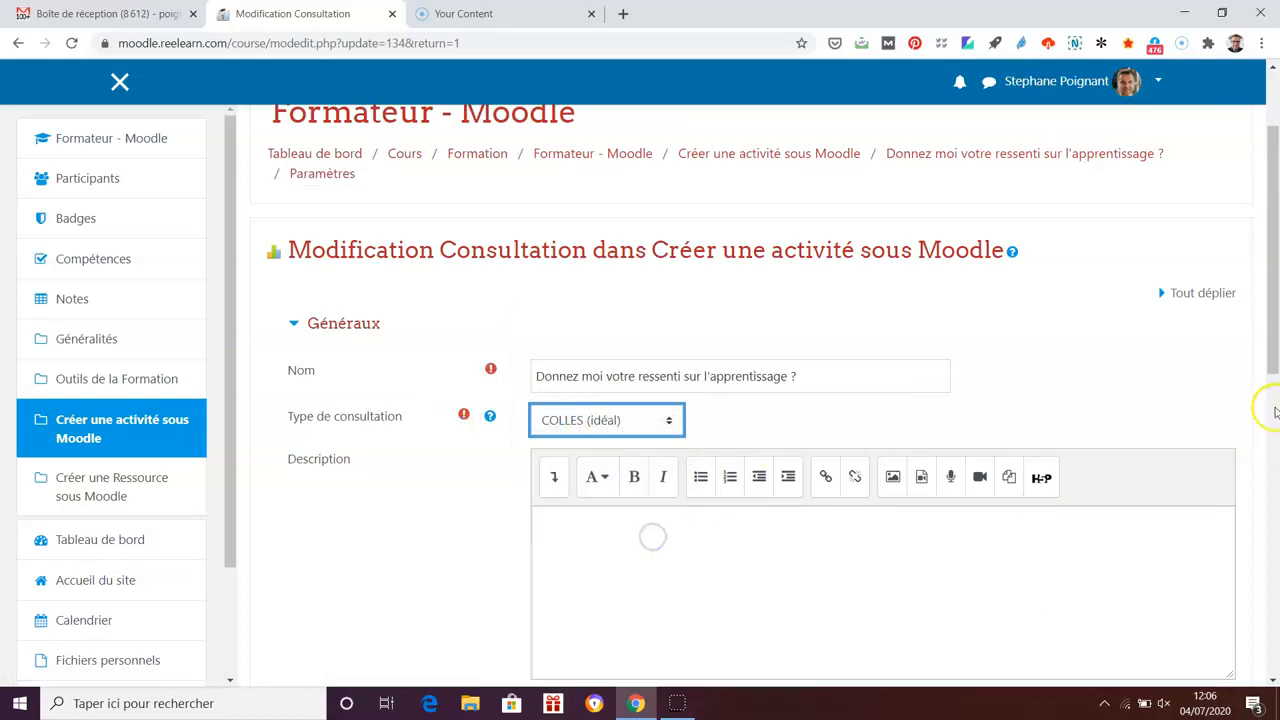
scroll(1260, 470, "down", 10)
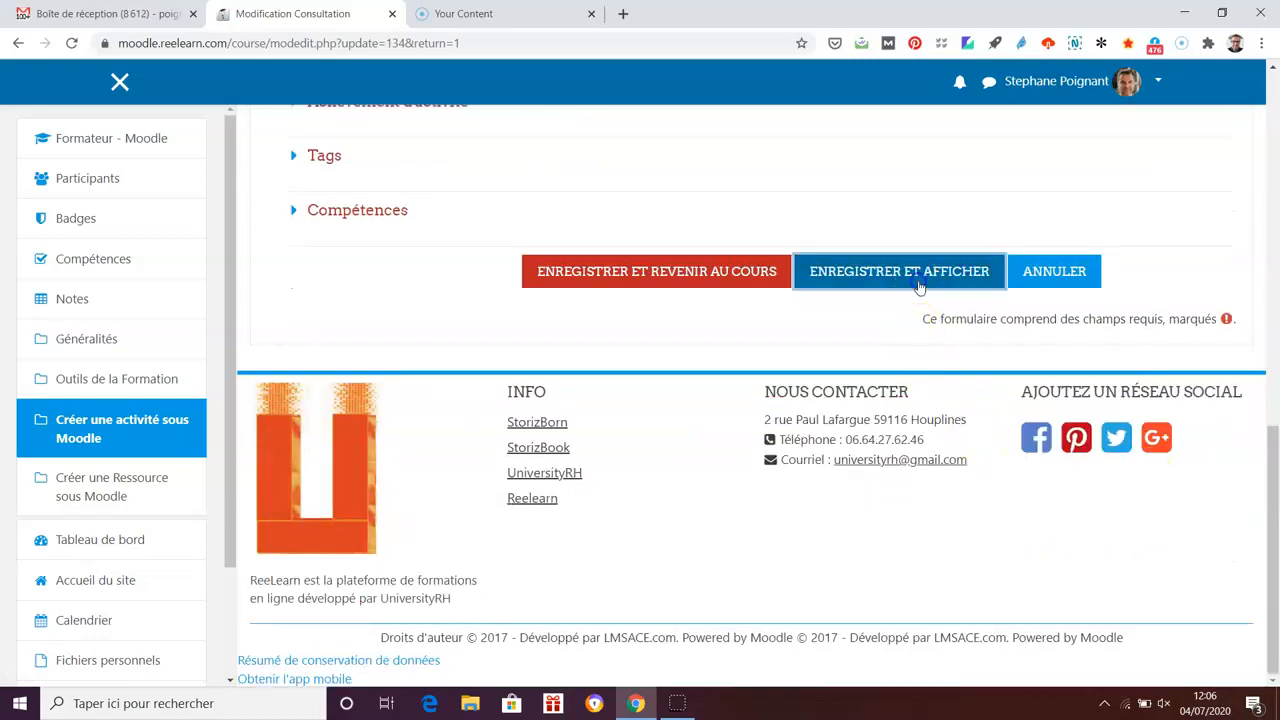
left_click(920, 287)
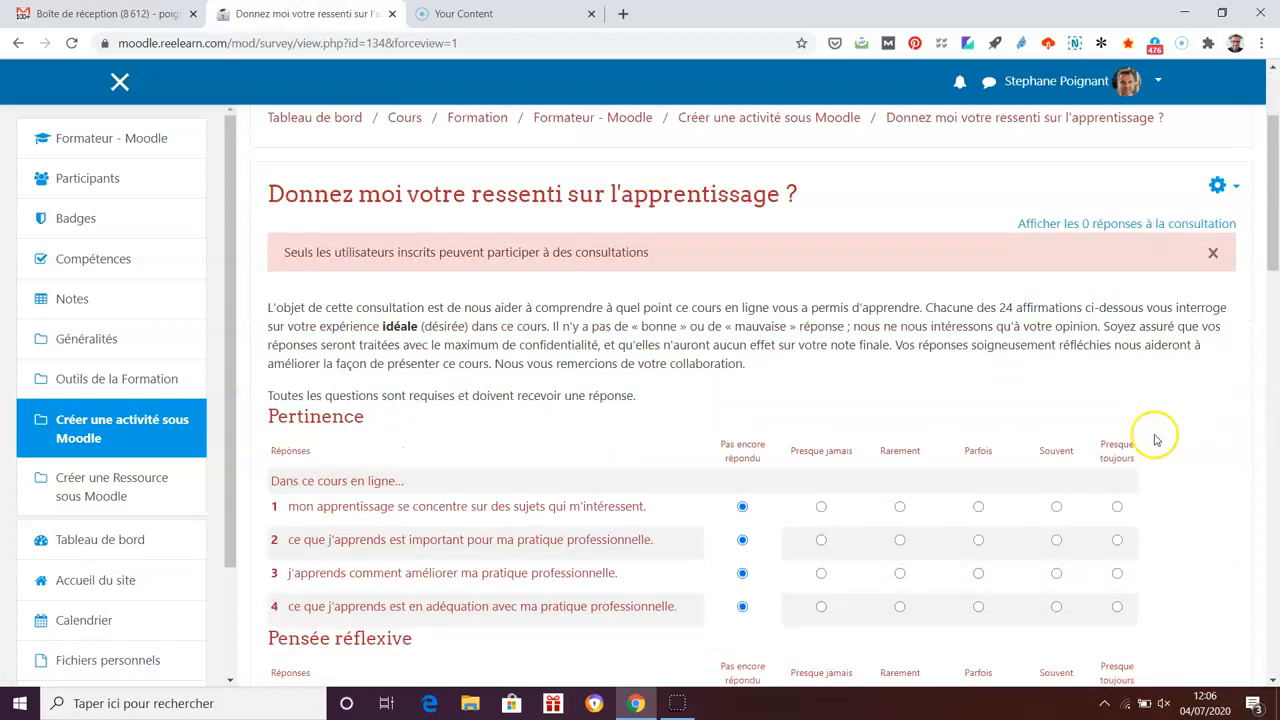
- Examine the COLLES (idéal) questionnaire, from its introduction and themed statements to the closing time and comment questions
scroll(1157, 436, "down", 3)
scroll(1180, 420, "up", 2)
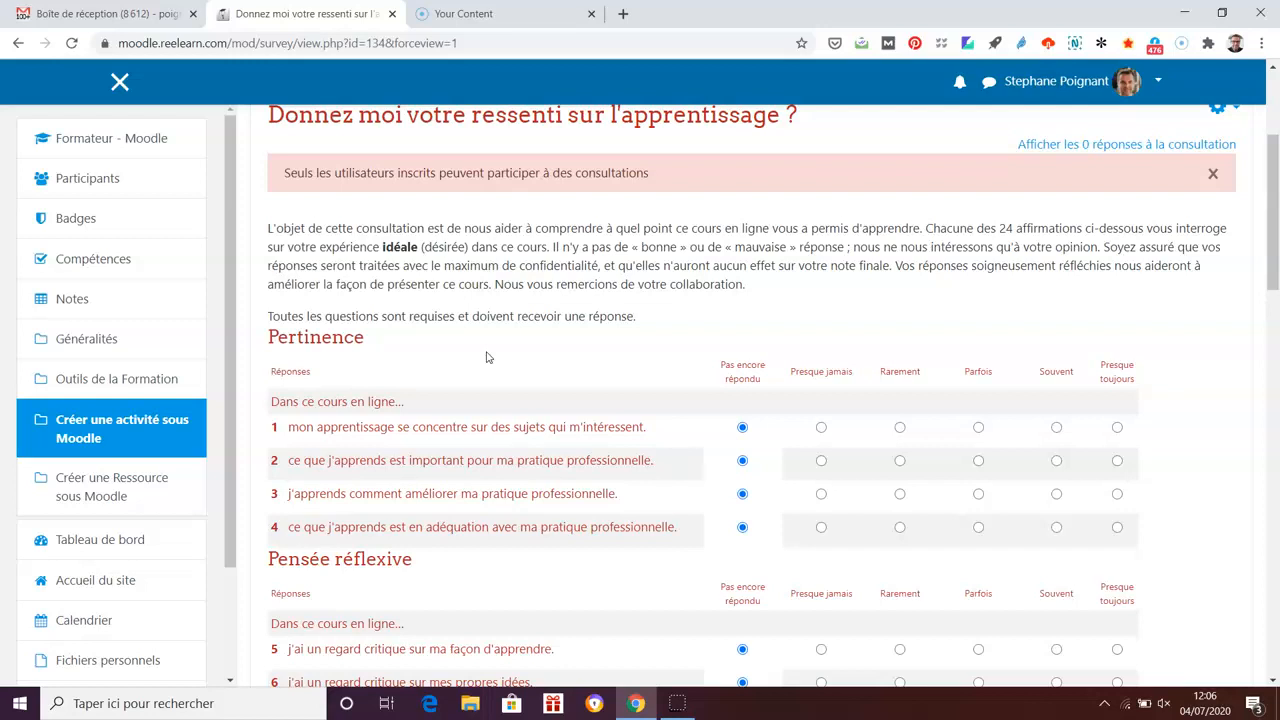
scroll(1234, 423, "down", 1)
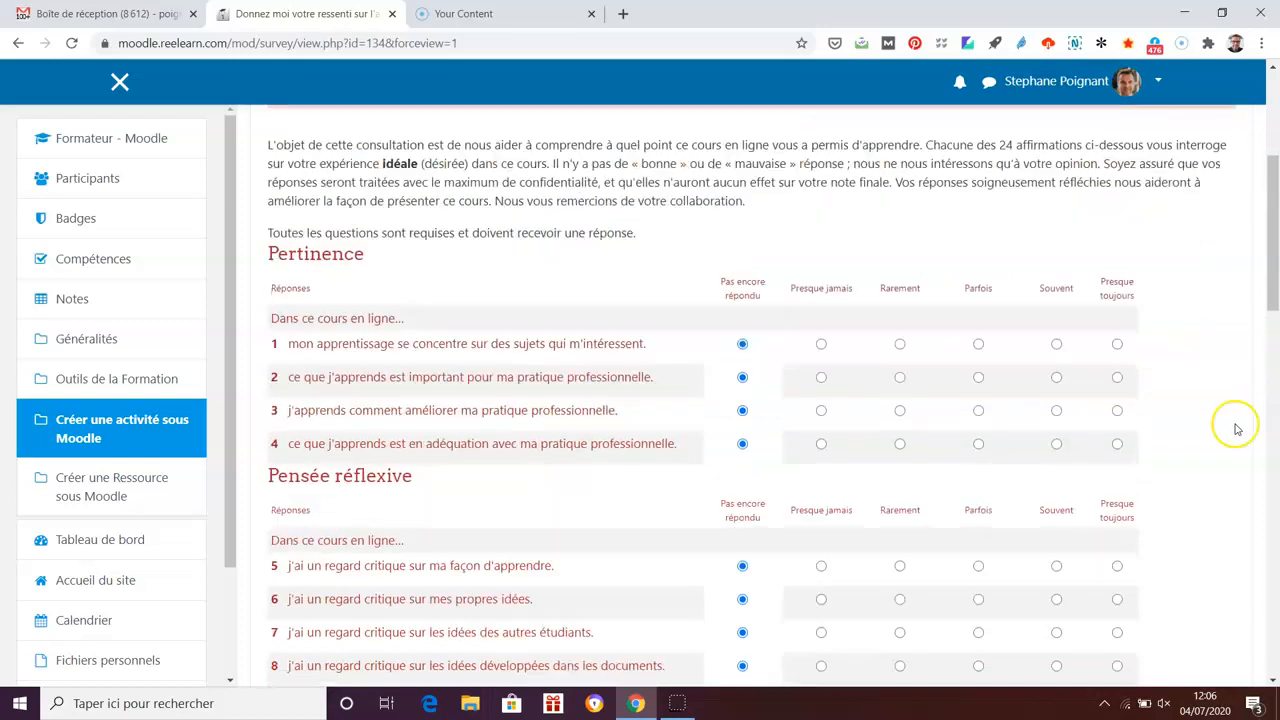
scroll(1247, 447, "down", 2)
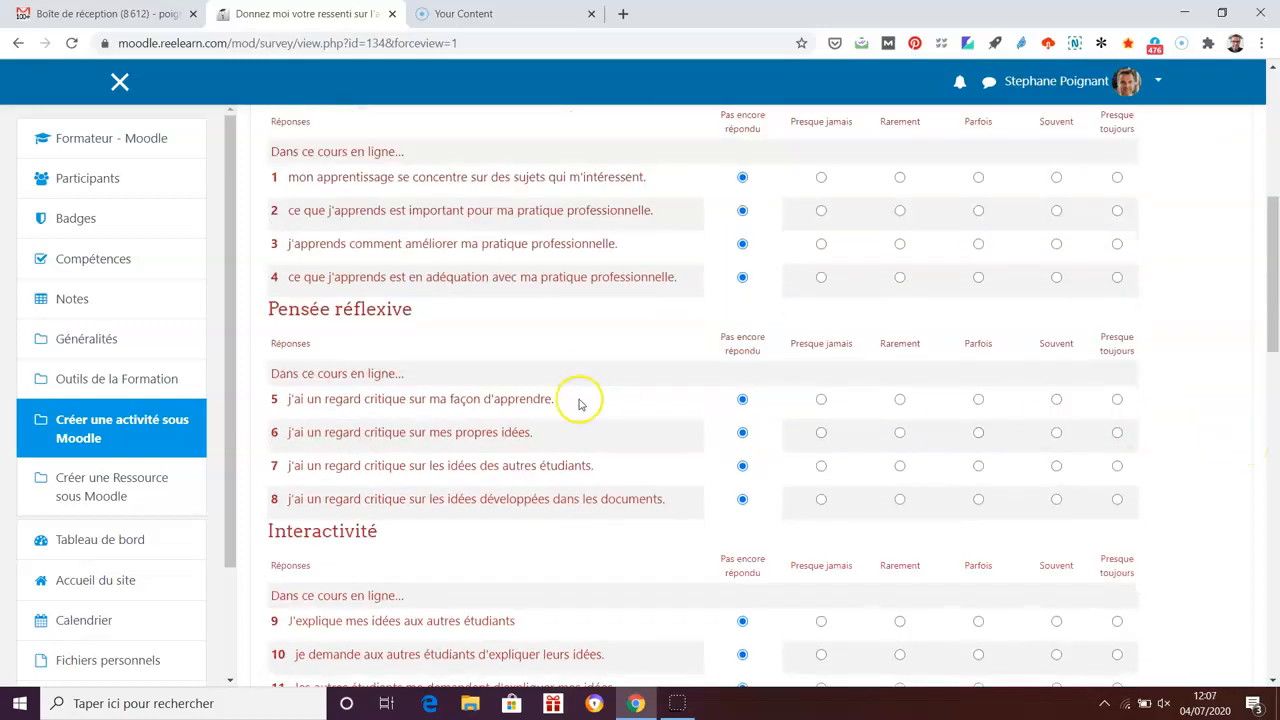
scroll(1143, 451, "down", 10)
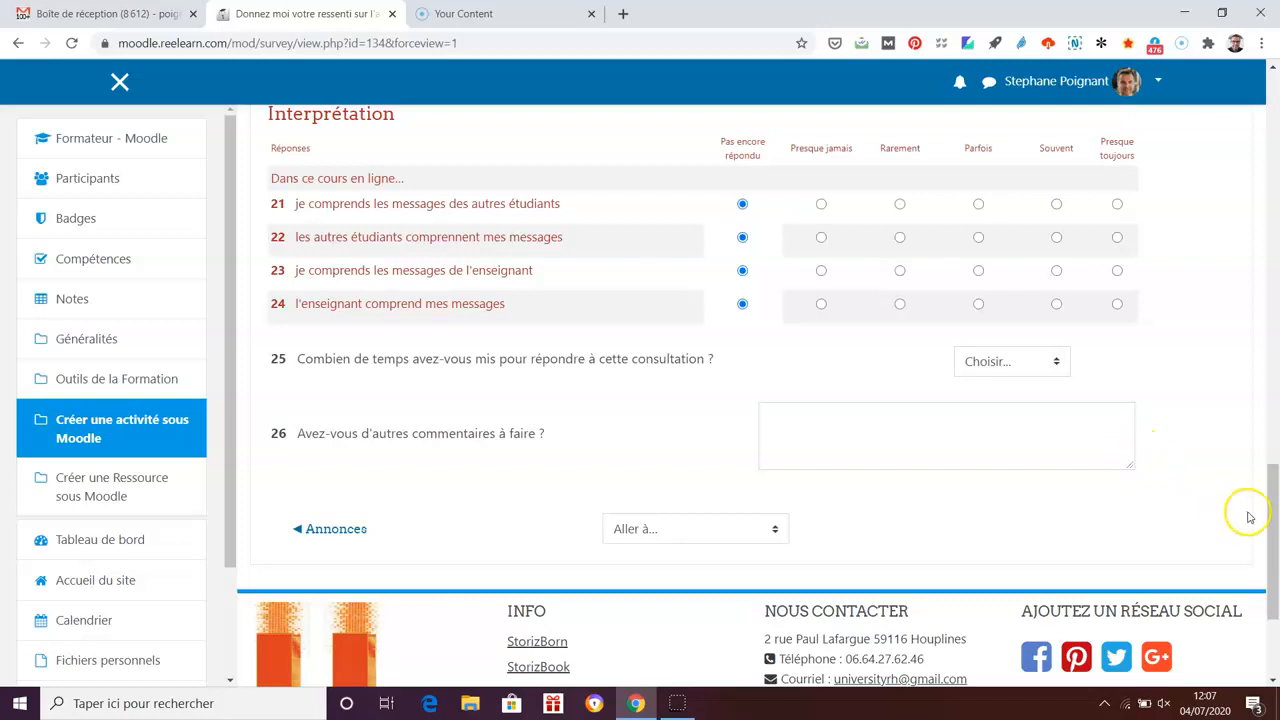
left_click_drag(1272, 515, 1274, 150)
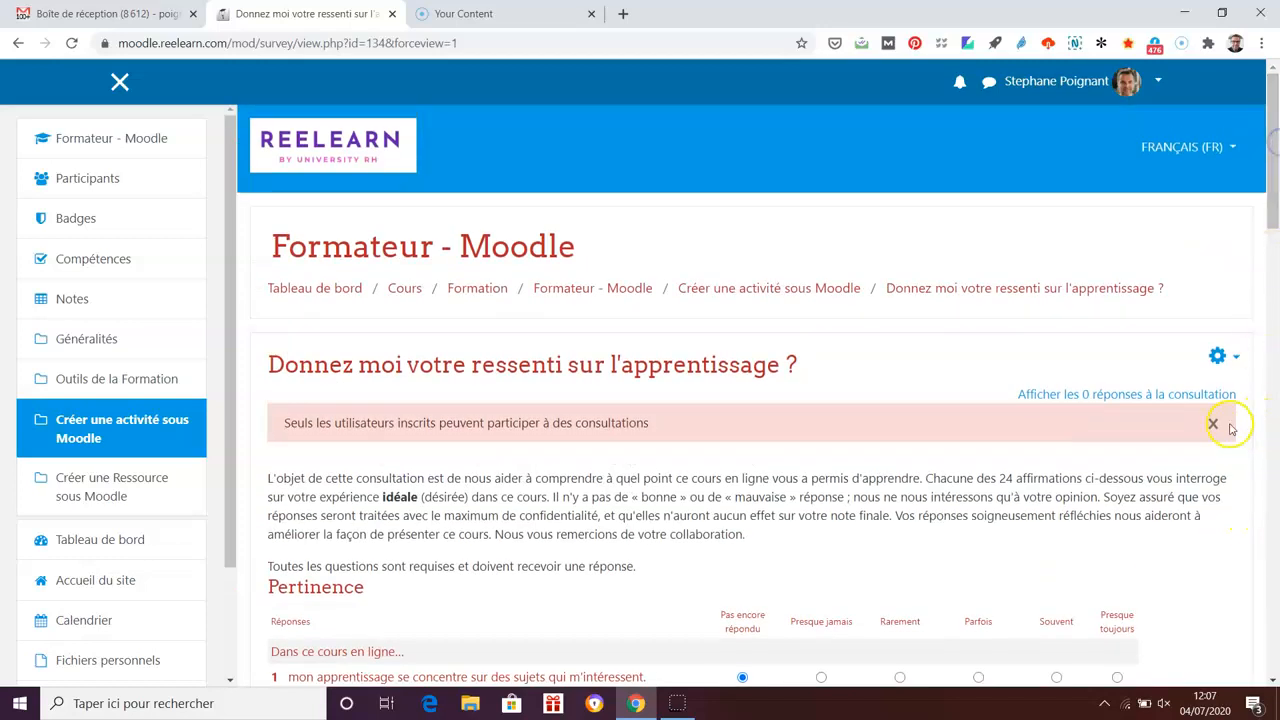
- Try to reopen the consultation's settings and examine the notice above the questionnaire about who may participate
left_click(1238, 357)
left_click(1143, 376)
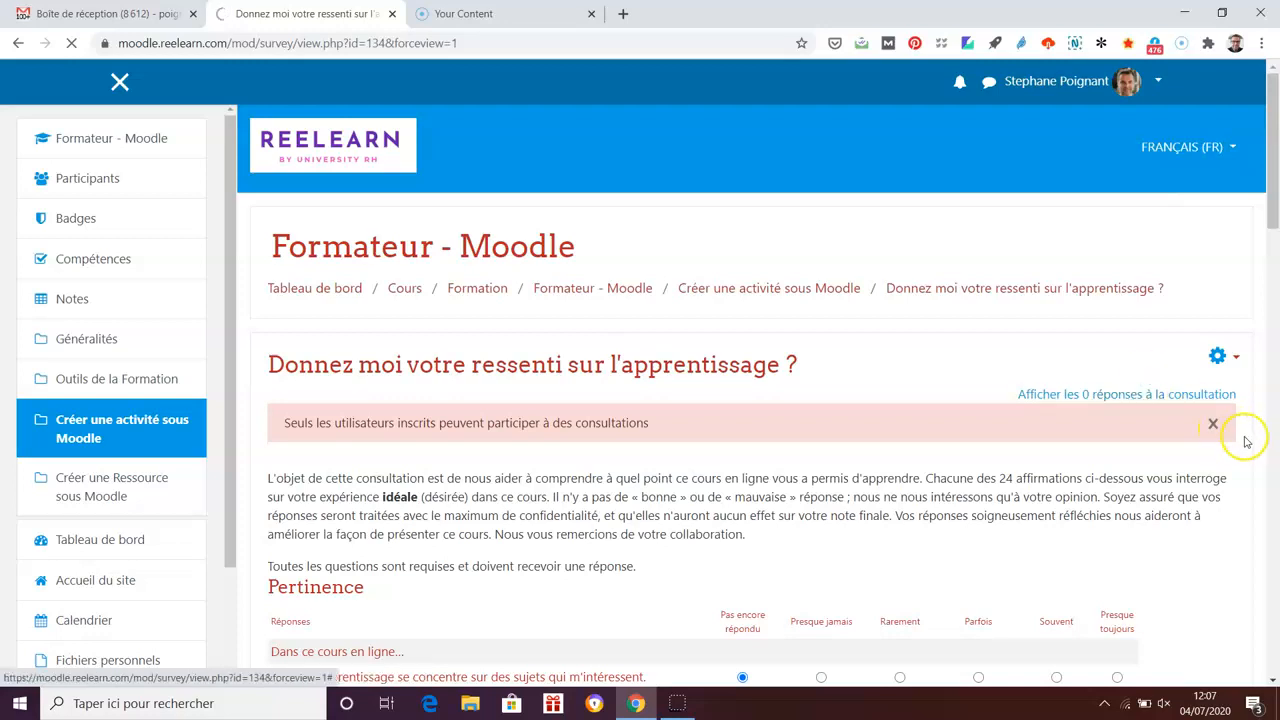
scroll(1245, 443, "down", 1)
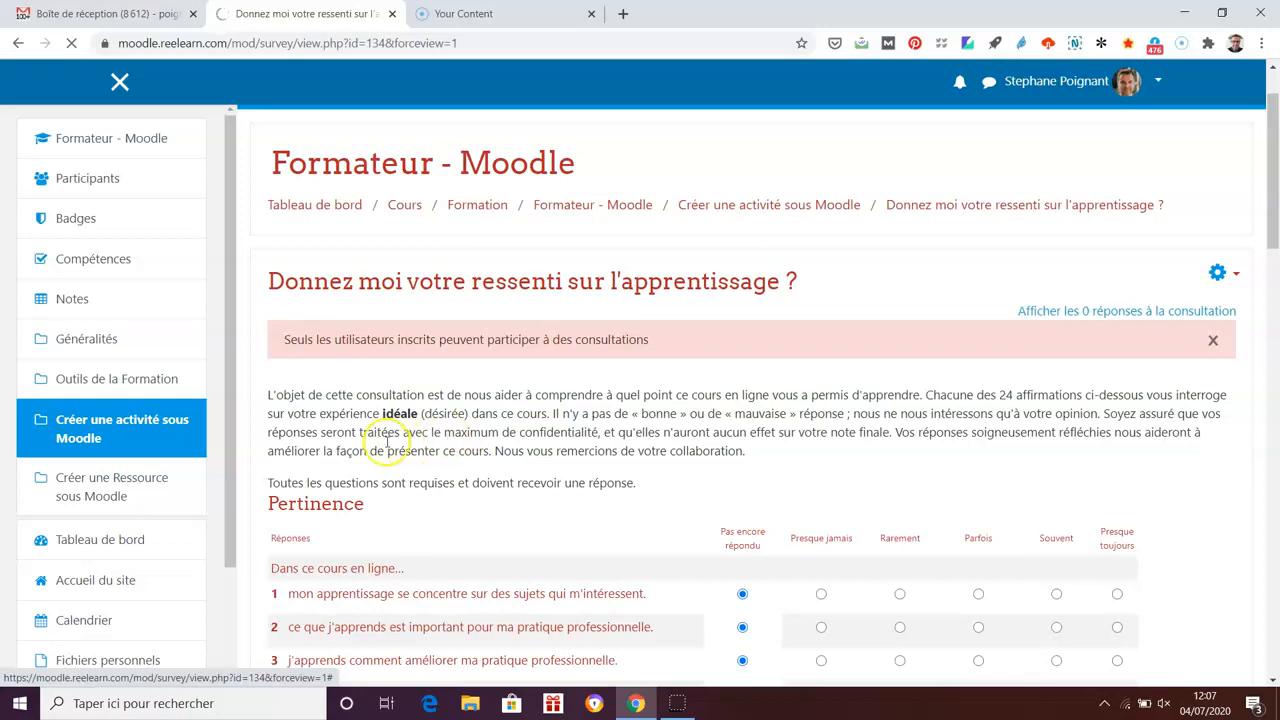
left_click_drag(285, 340, 664, 341)
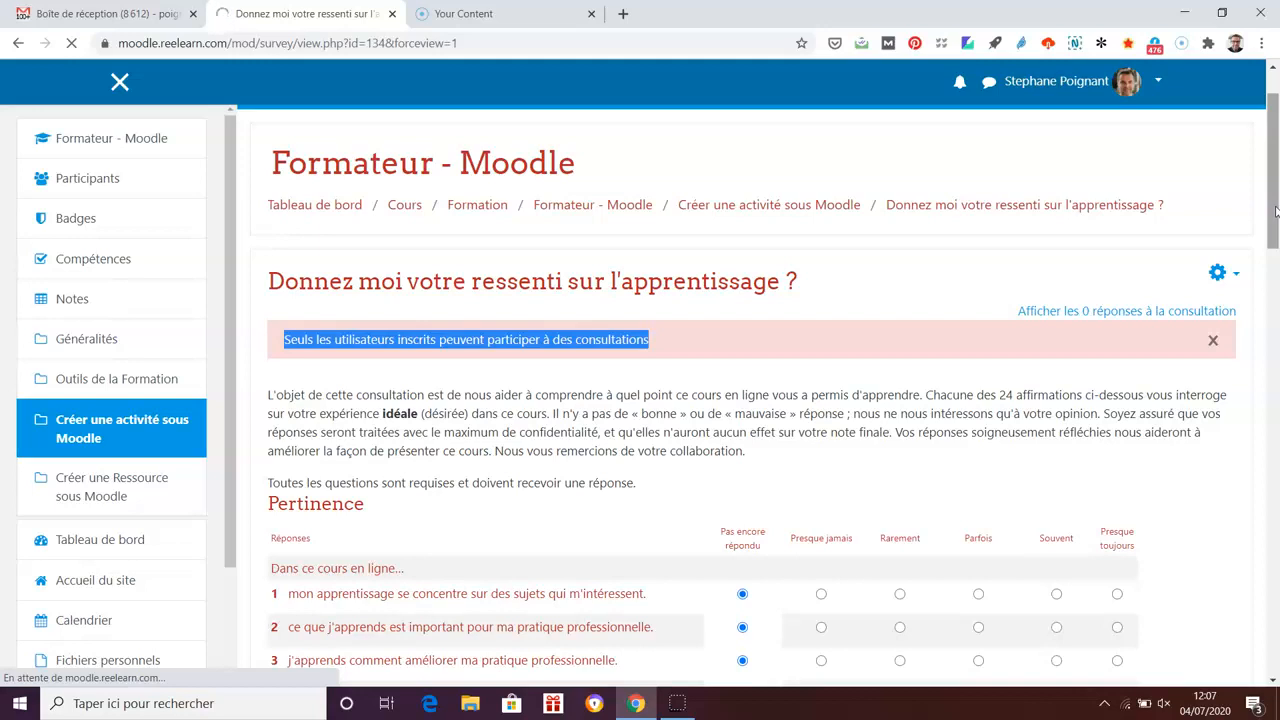
left_click(803, 345)
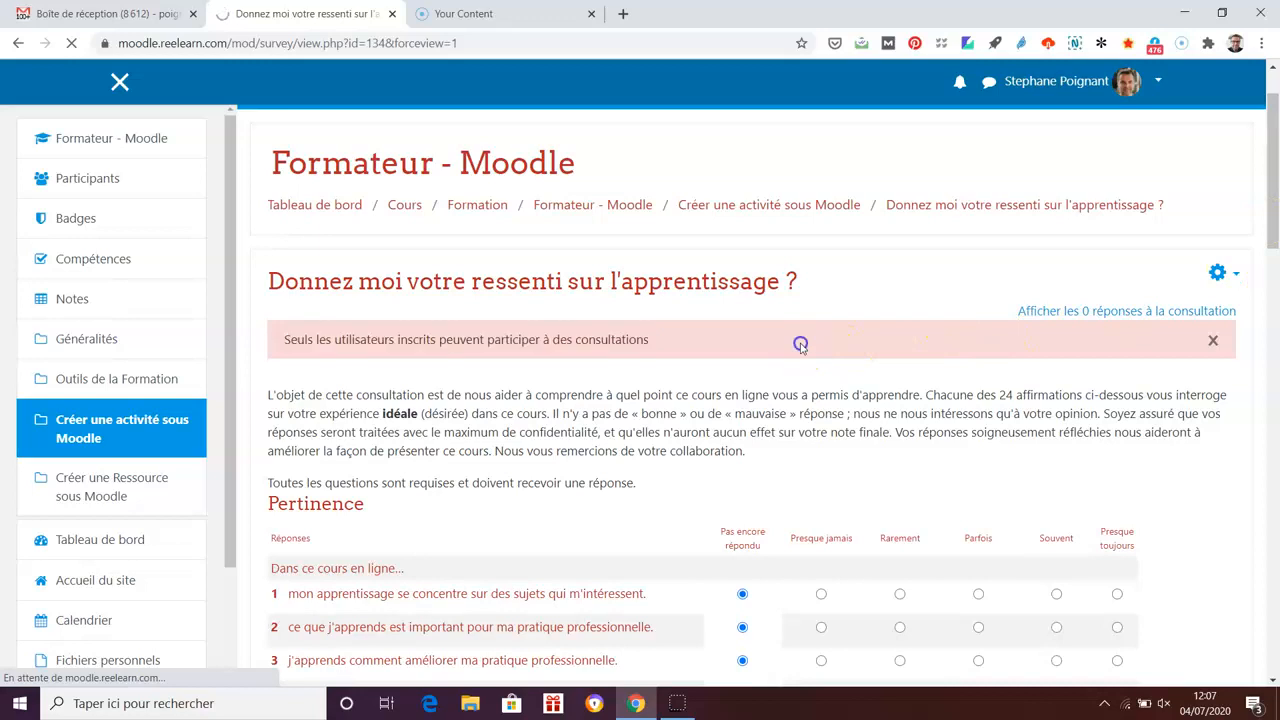
mouse_move(1266, 194)
left_mouse_down()
mouse_move(1271, 237)
mouse_move(1274, 172)
mouse_move(1275, 252)
mouse_move(1274, 196)
left_mouse_up()
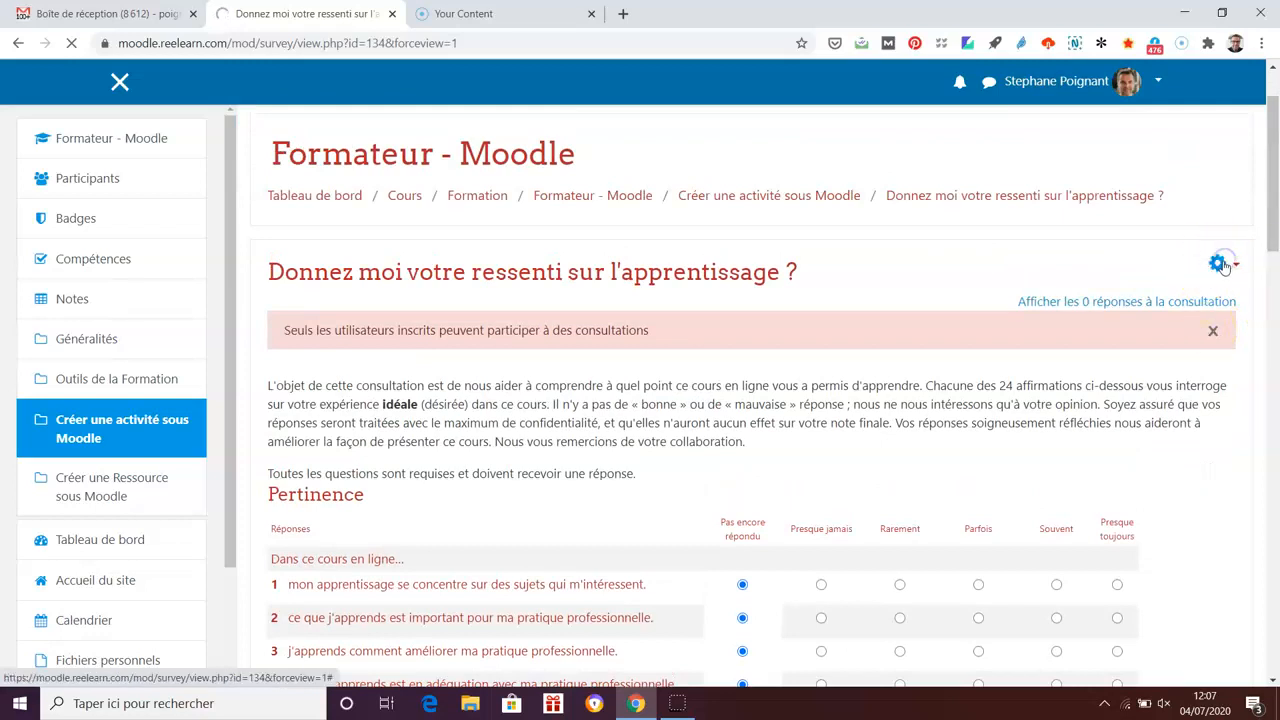
- Set the consultation type to ATTLS (20 items) in the activity's settings, then save and display it
left_click(1218, 264)
left_click(1196, 298)
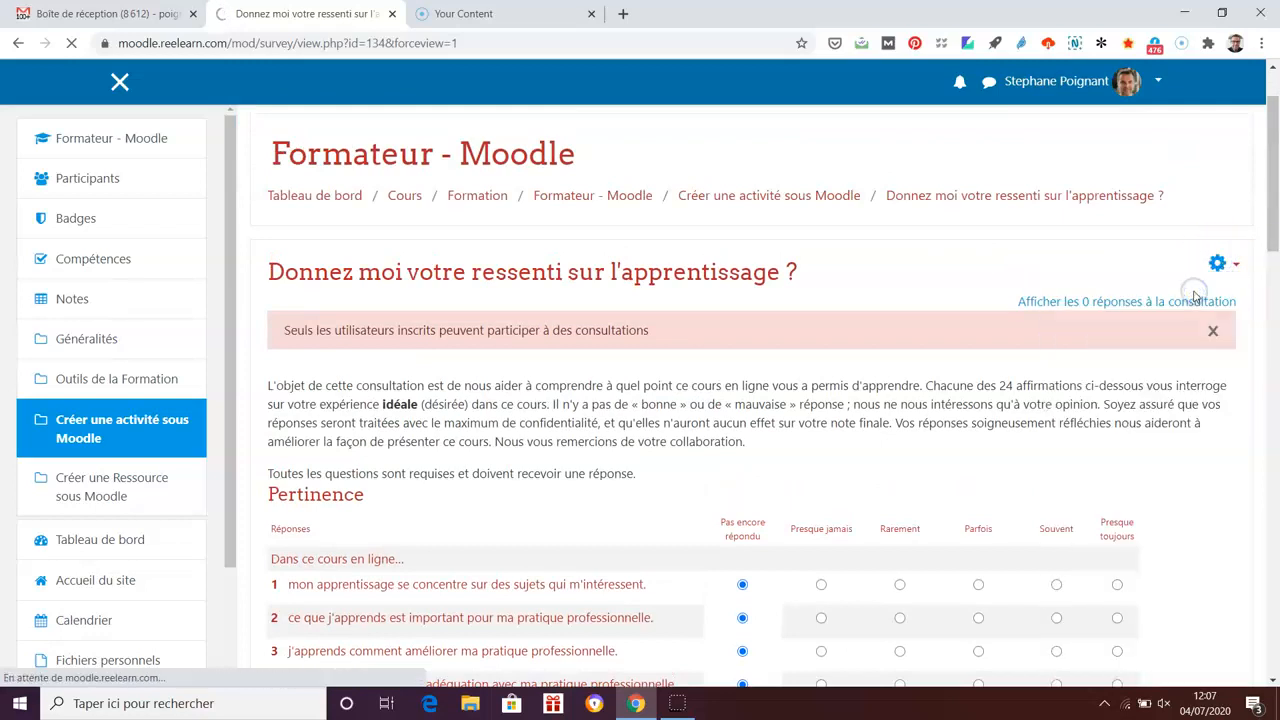
scroll(1109, 457, "down", 3)
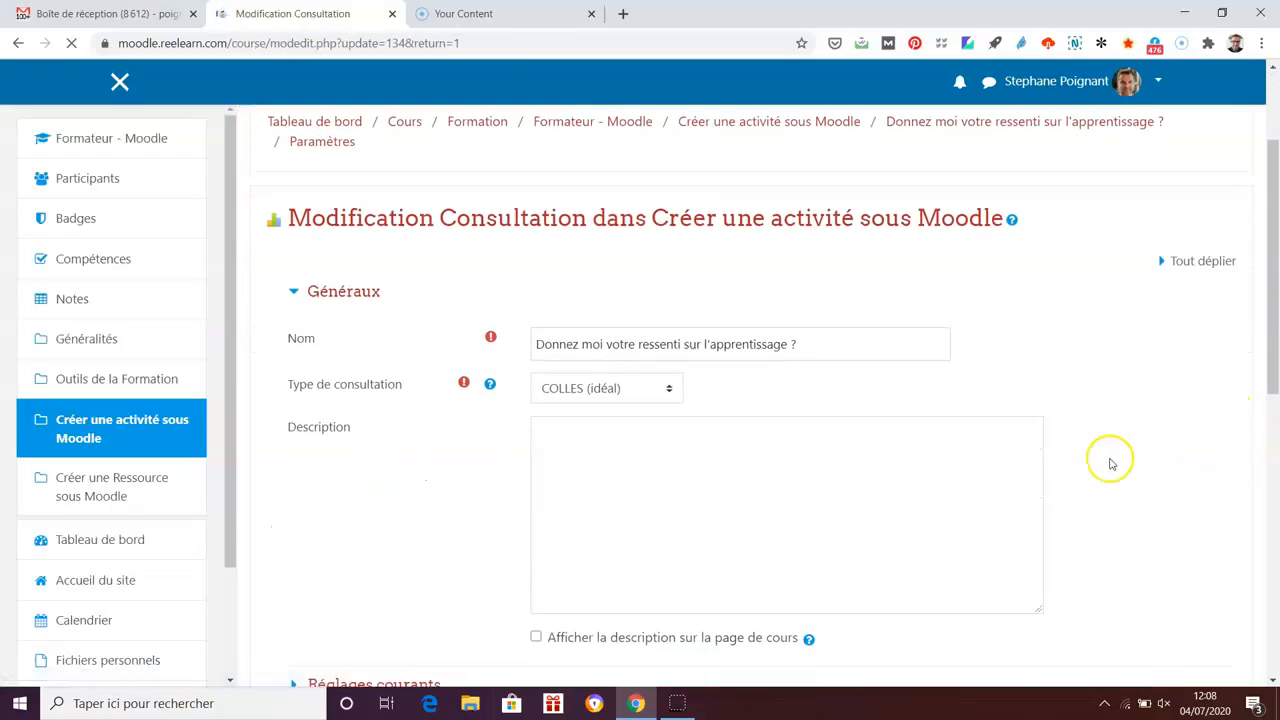
left_click(640, 419)
left_click(636, 463)
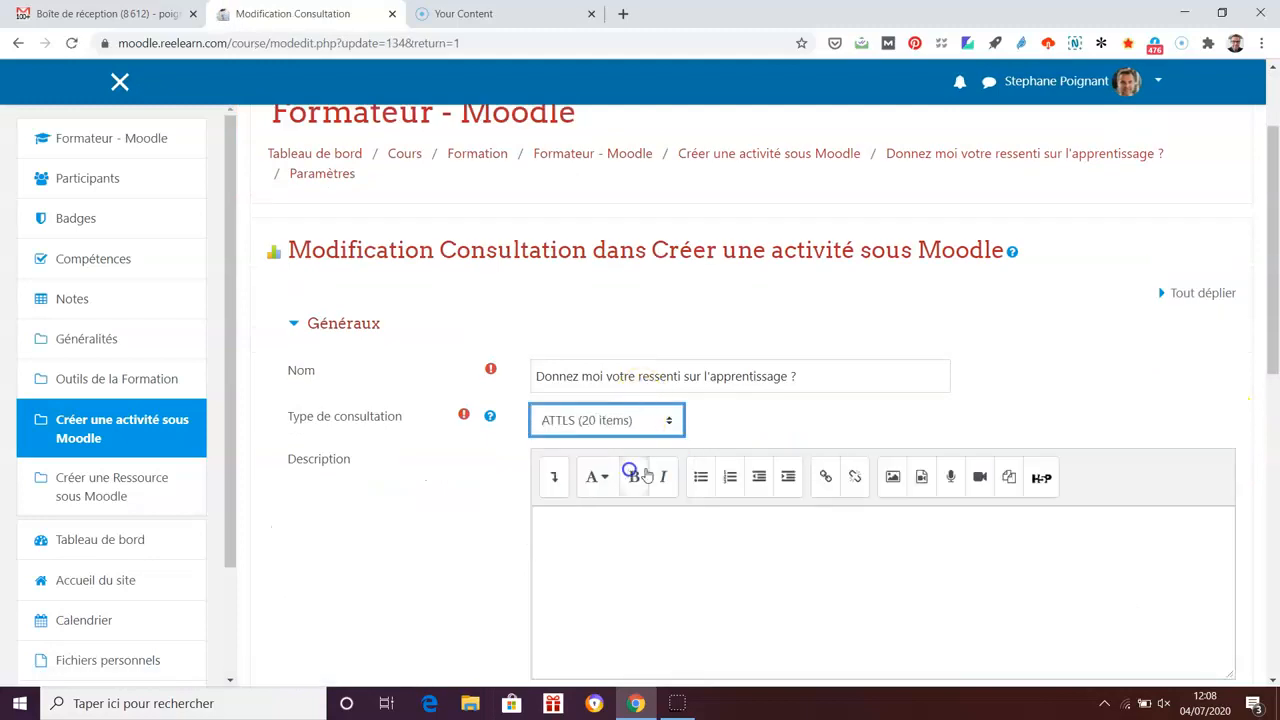
scroll(1245, 570, "down", 5)
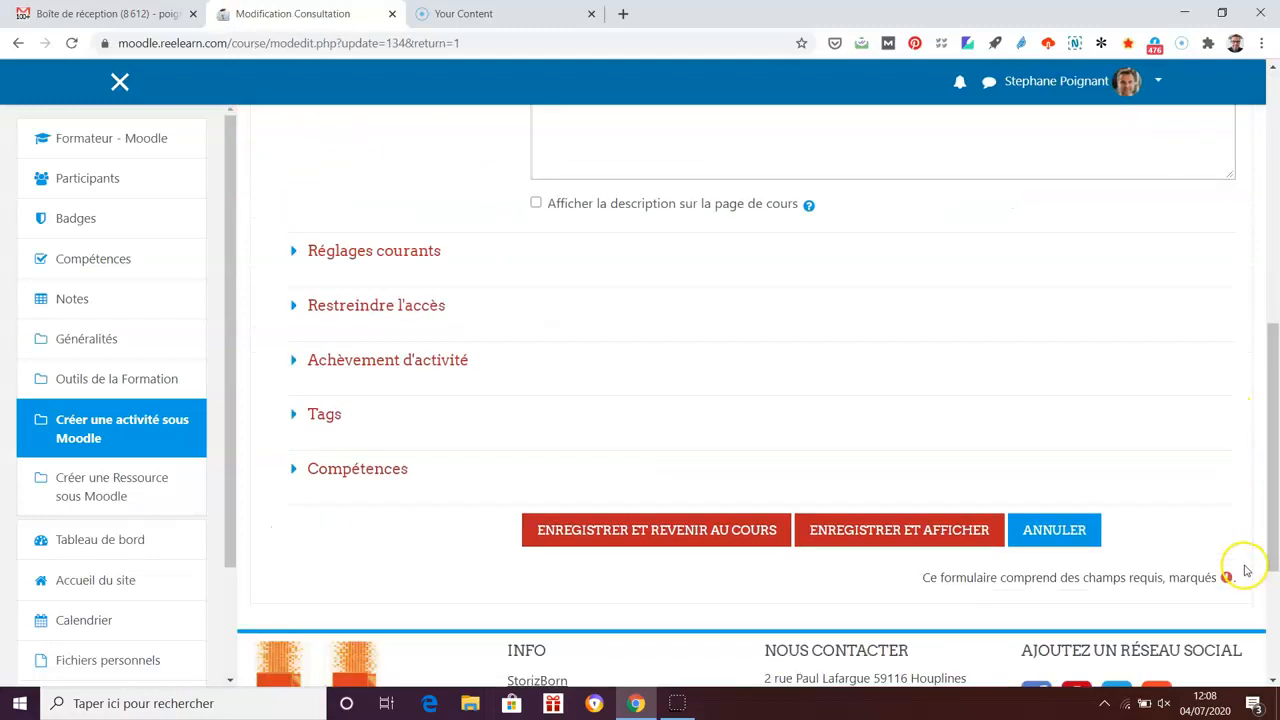
left_click(940, 532)
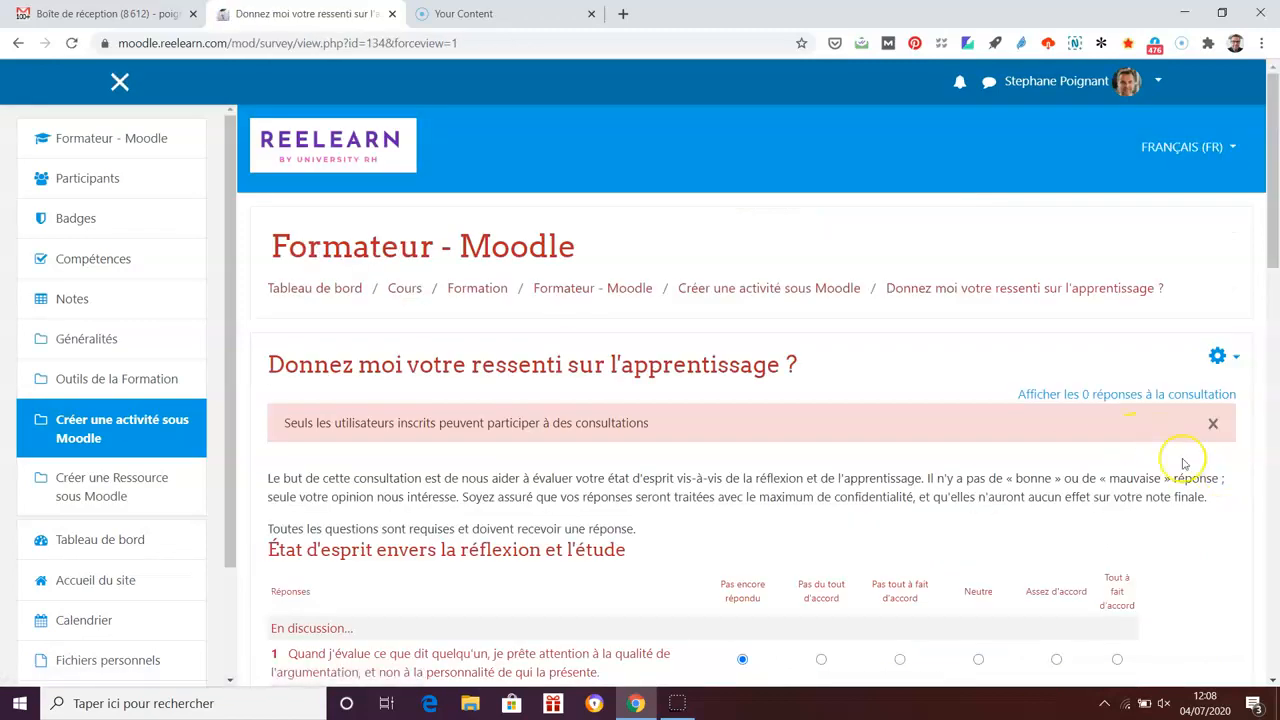
- Return to the Créer une activité sous Moodle section of the course and turn off editing mode
left_click(789, 290)
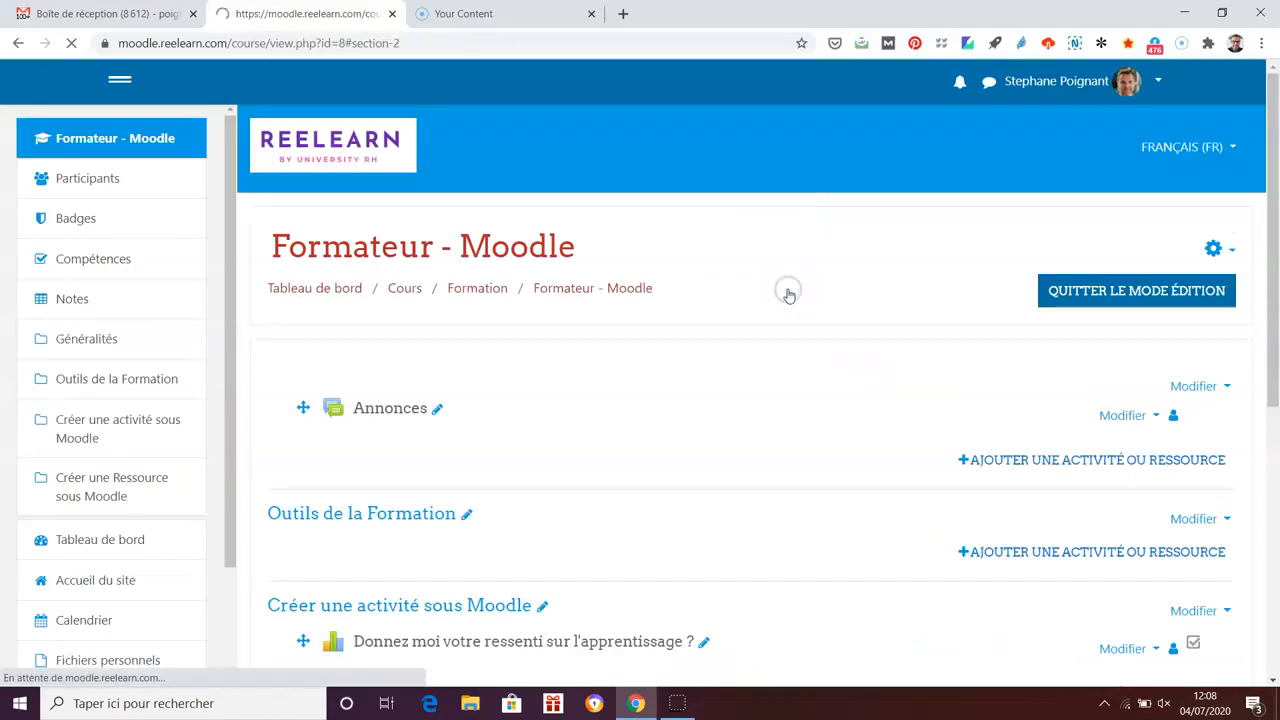
scroll(580, 291, "up", 3)
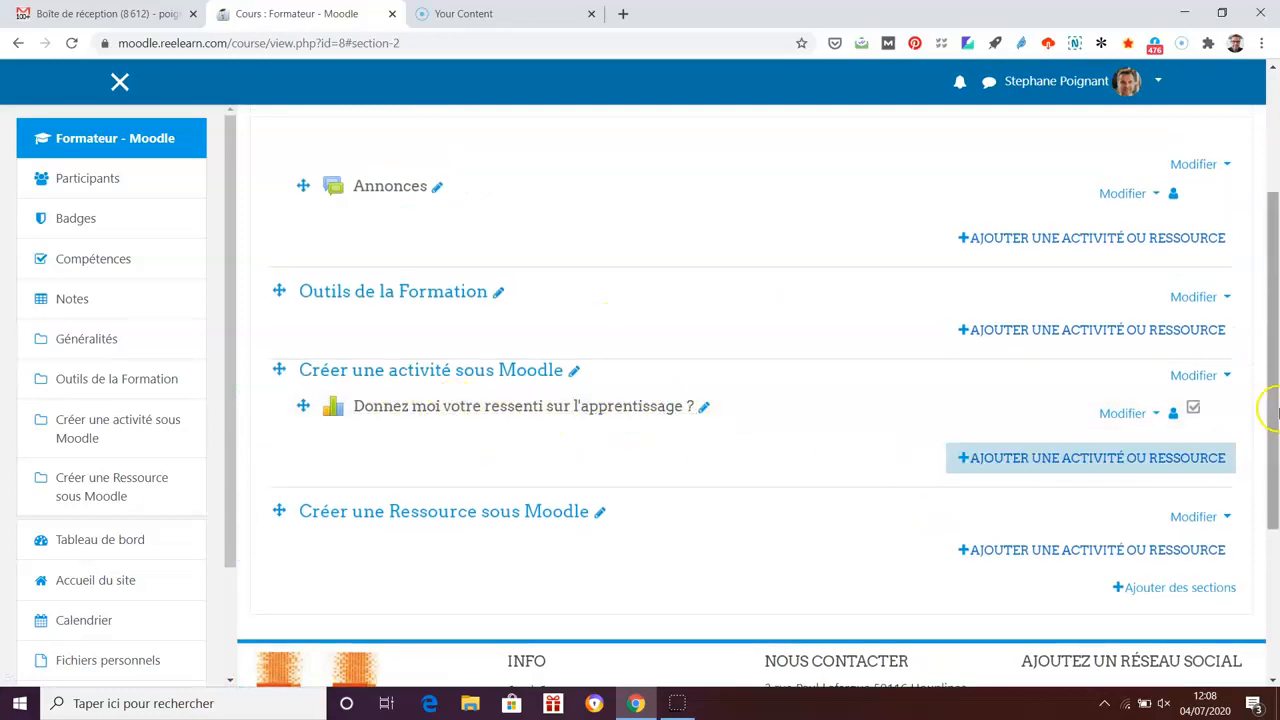
scroll(1271, 409, "up", 2)
left_click(1137, 194)
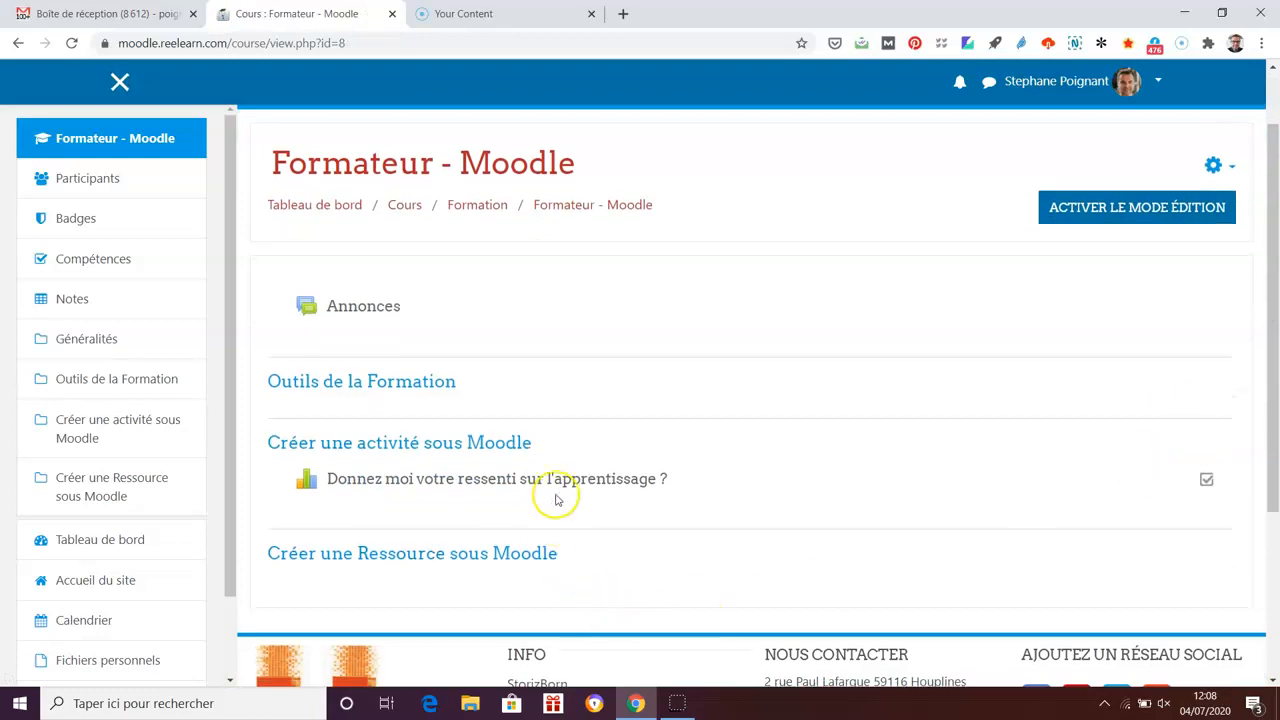
- Open the consultation "Donnez moi votre ressenti sur l'apprentissage ?" from the course page to view its questionnaire
left_click(570, 485)
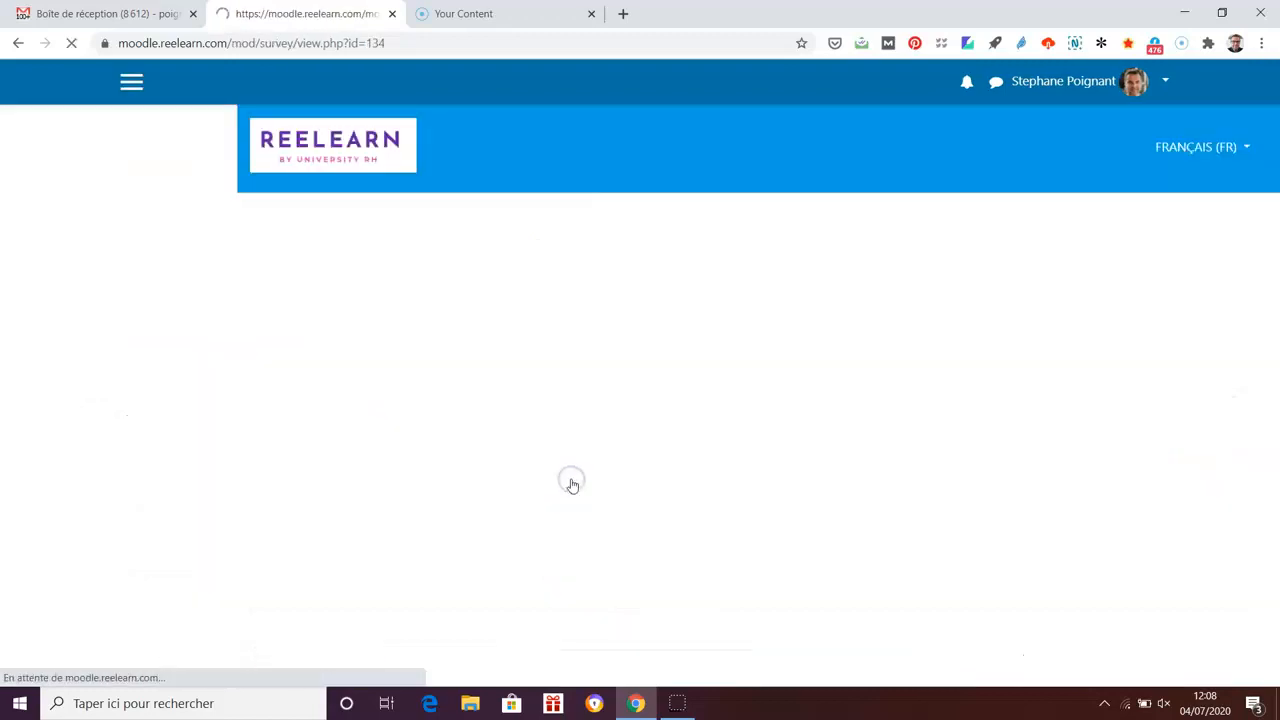
scroll(1081, 528, "down", 1)
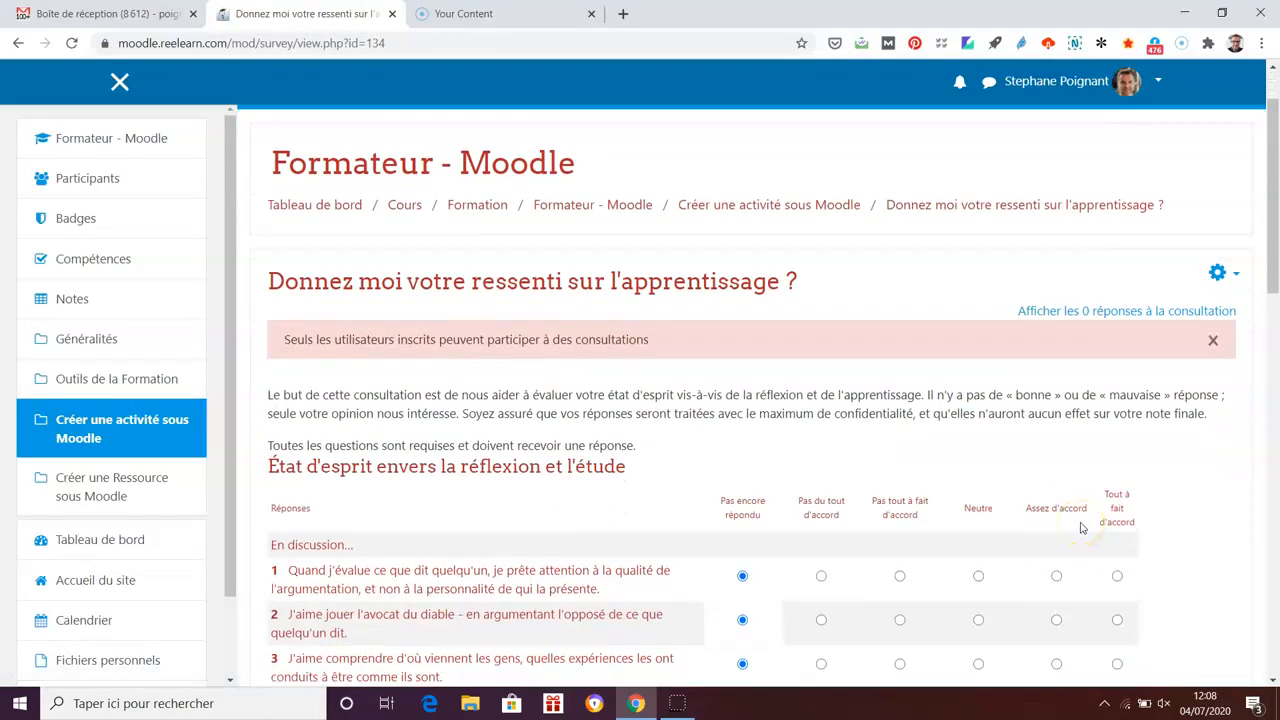